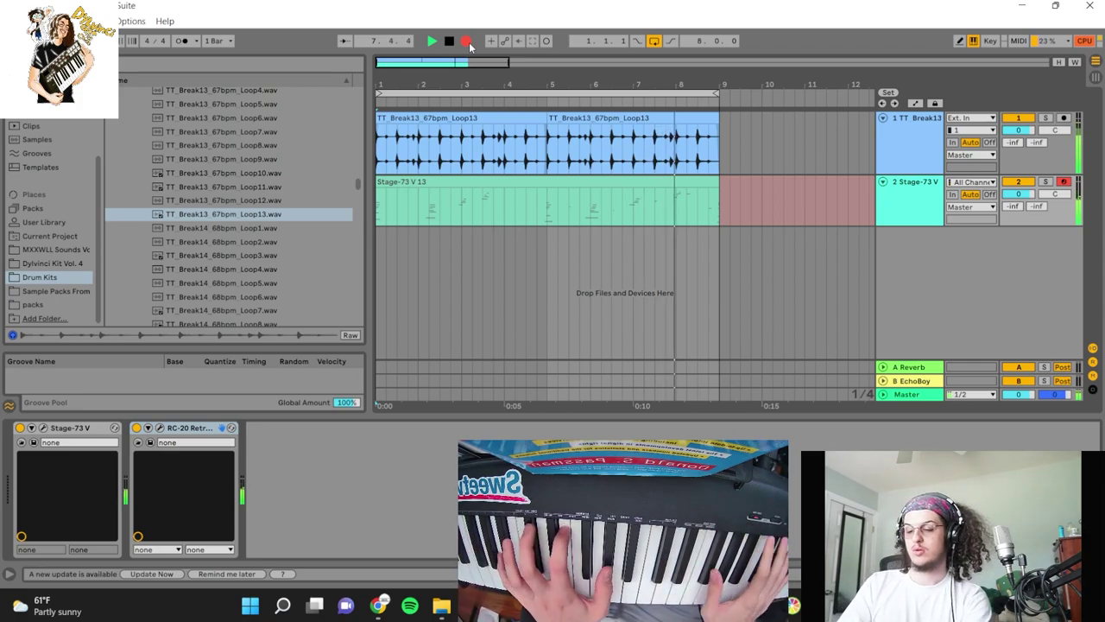
Stop recording, briefly audition the take, and open the recorded Stage-73 V MIDI clip for note editing
key(space)
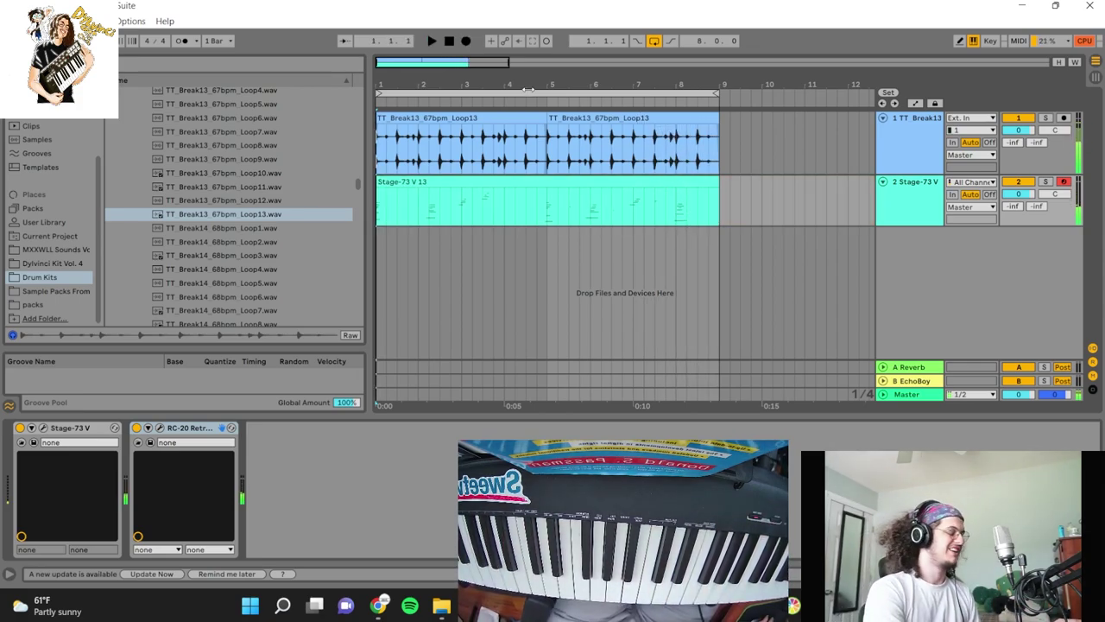
key(space)
key(space)
double_click(385, 181)
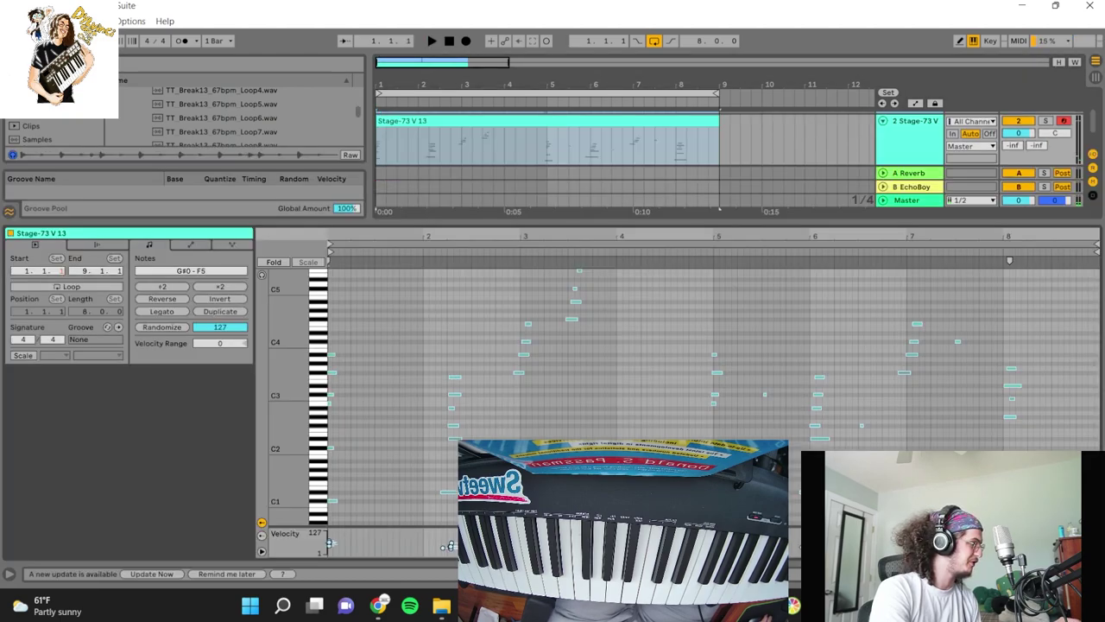
Nudge the opening chord's notes at bar 1 of the Stage-73 V clip slightly later and audition the timing
drag(357, 331, 313, 545)
key(space)
key(Right)
key(shift+Right)
key(Left)
key(Left)
key(space)
key(space)
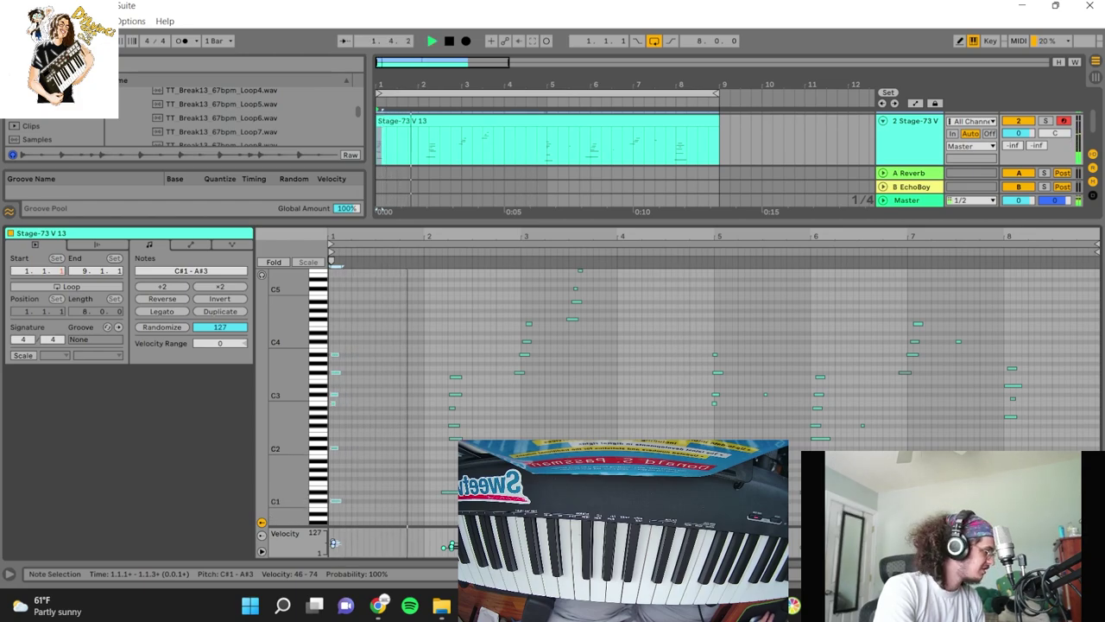
Insert a new audio track below Stage-73 V, arm it for recording and set its monitoring to Auto
key(ctrl+alt+l)
right_click(920, 334)
click(952, 341)
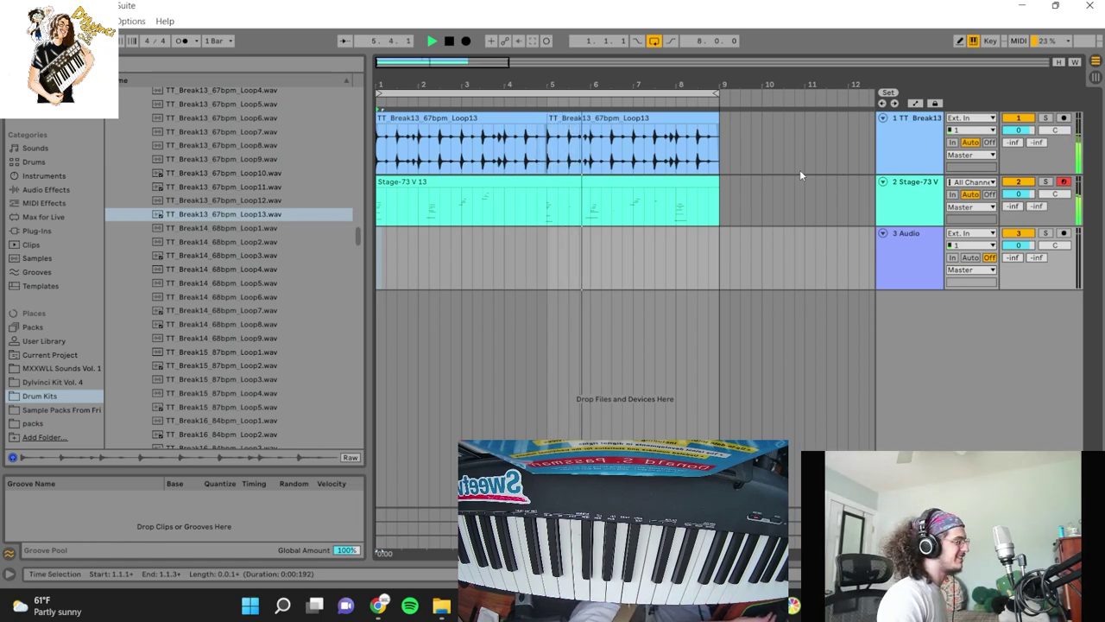
click(1064, 233)
click(970, 257)
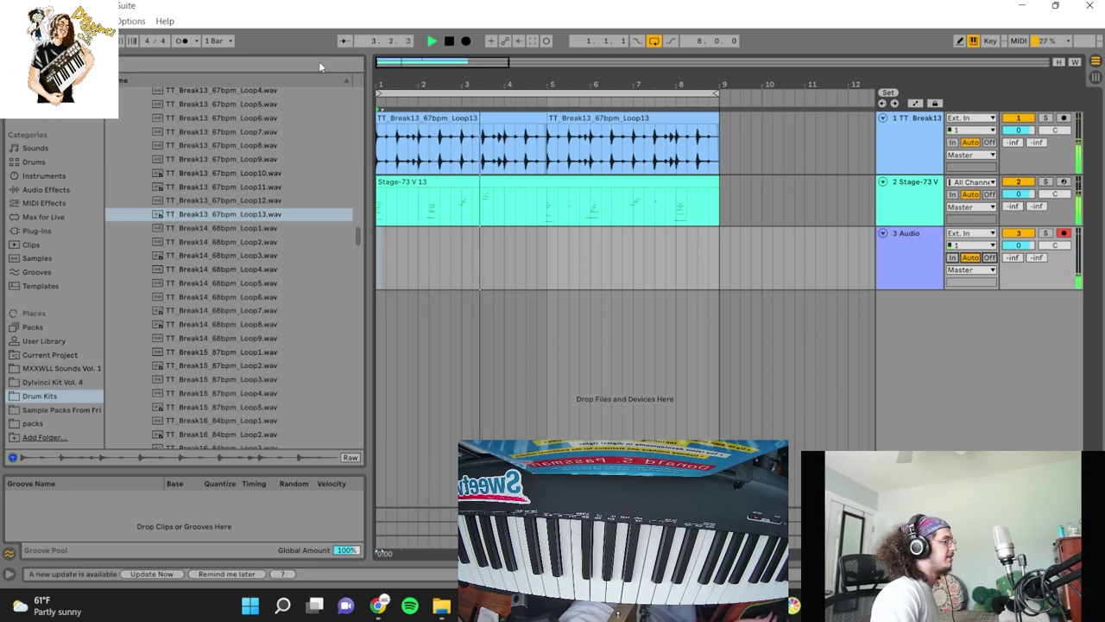
Stop playback and load the Guitar Rig 6 plug-in onto the new audio track
click(448, 43)
click(36, 231)
scroll(153, 261, down, 5)
scroll(153, 261, down, 6)
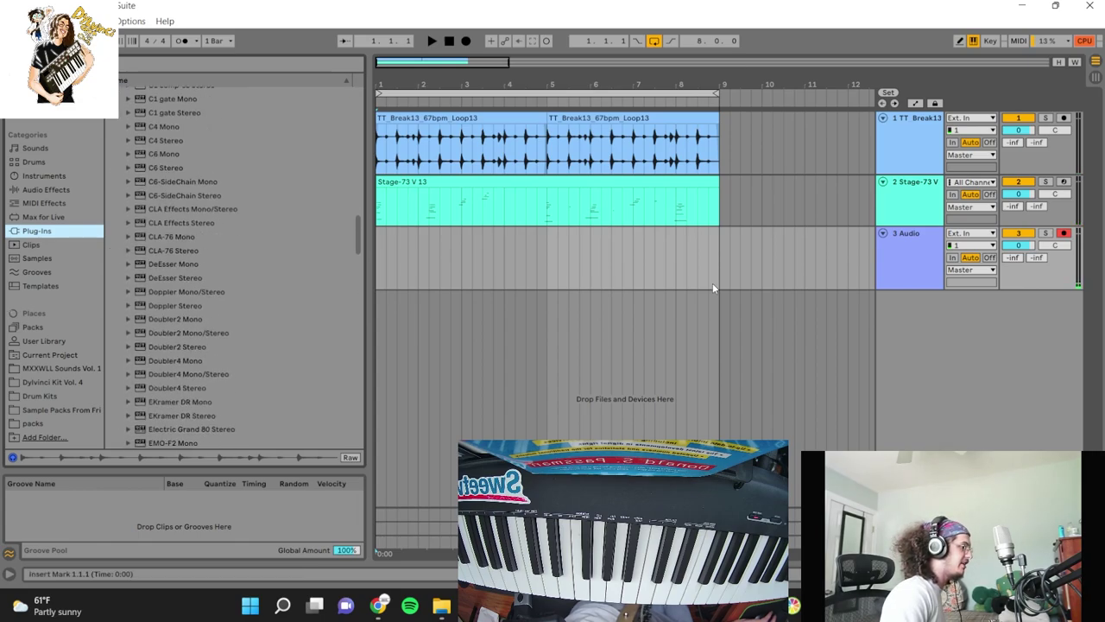
scroll(138, 225, down, 15)
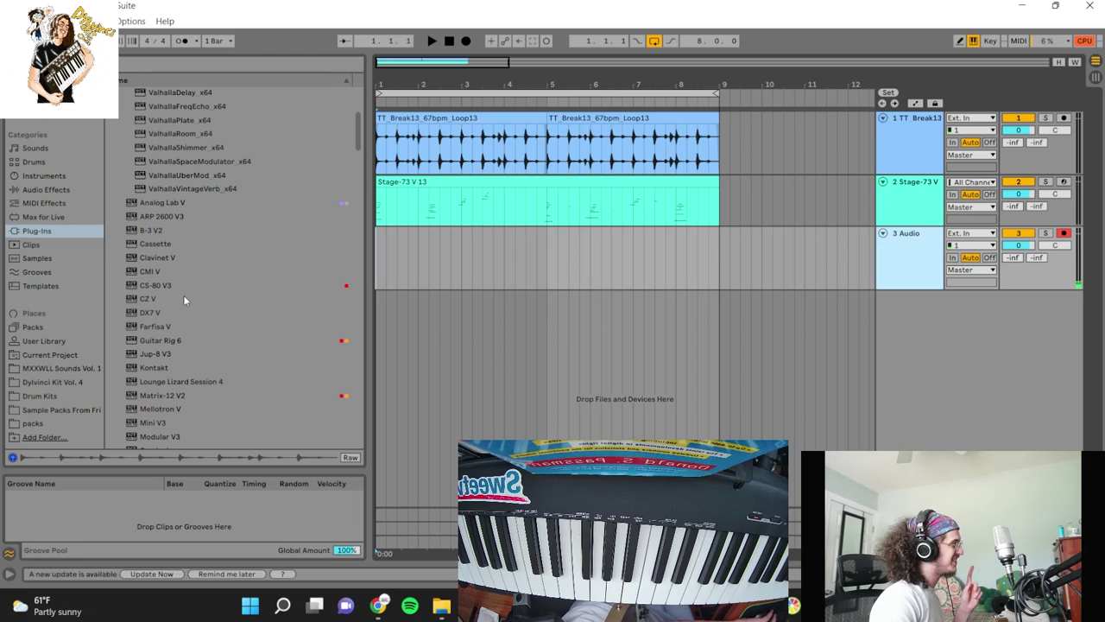
scroll(185, 286, down, 5)
click(883, 274)
drag(171, 431, 906, 262)
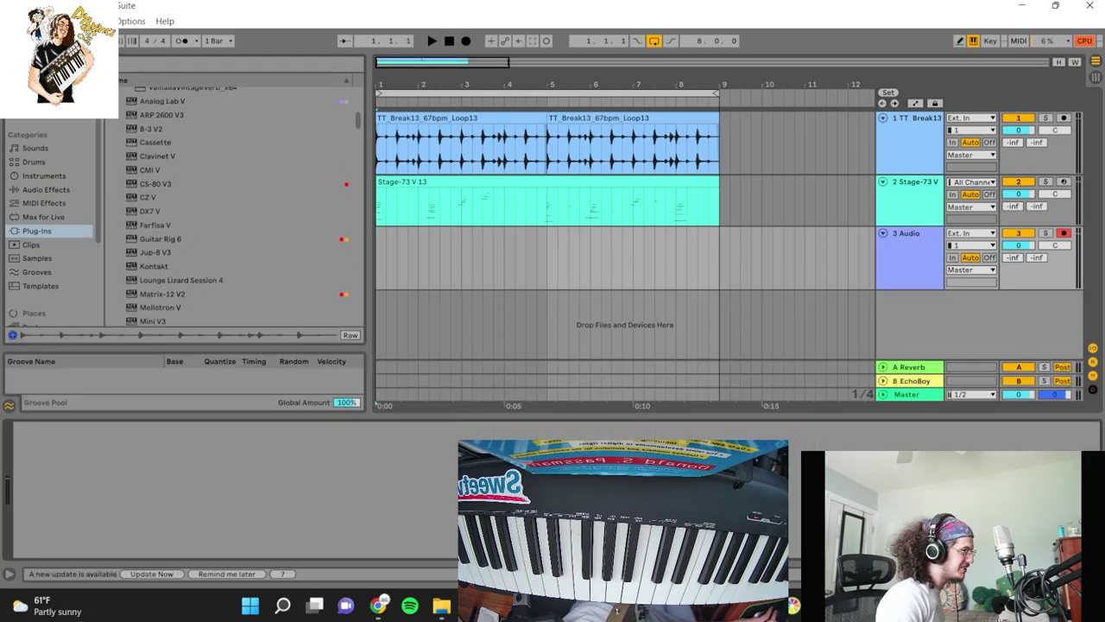
drag(141, 242, 286, 464)
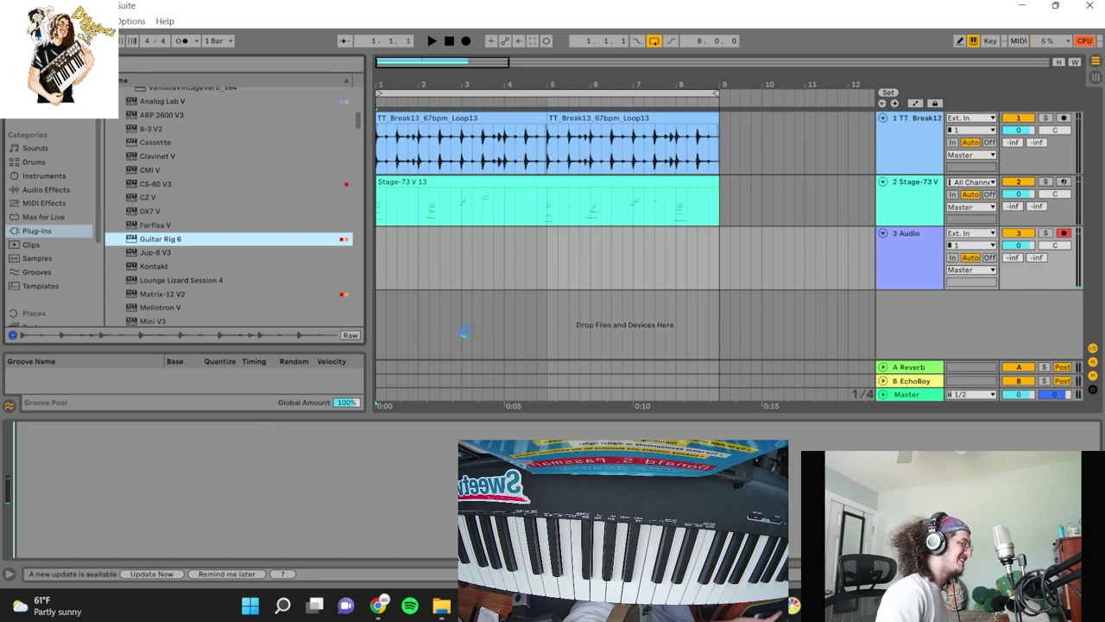
Switch to the Twitch Stream Manager in Chrome, read the recent viewer chat messages, and return to Ableton Live
click(381, 606)
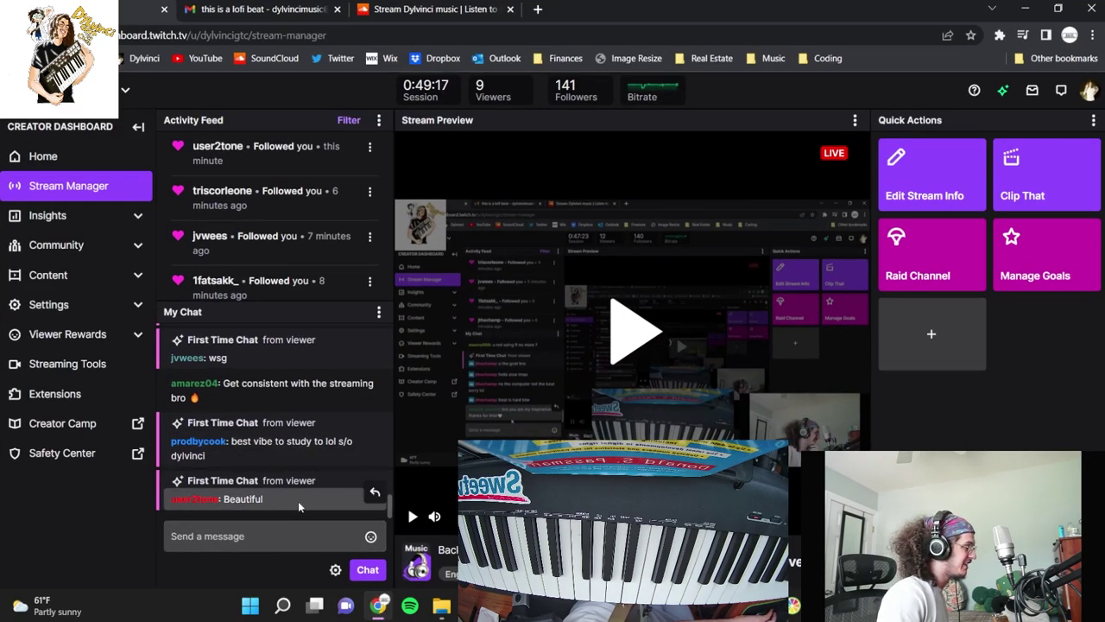
scroll(298, 516, up, 2)
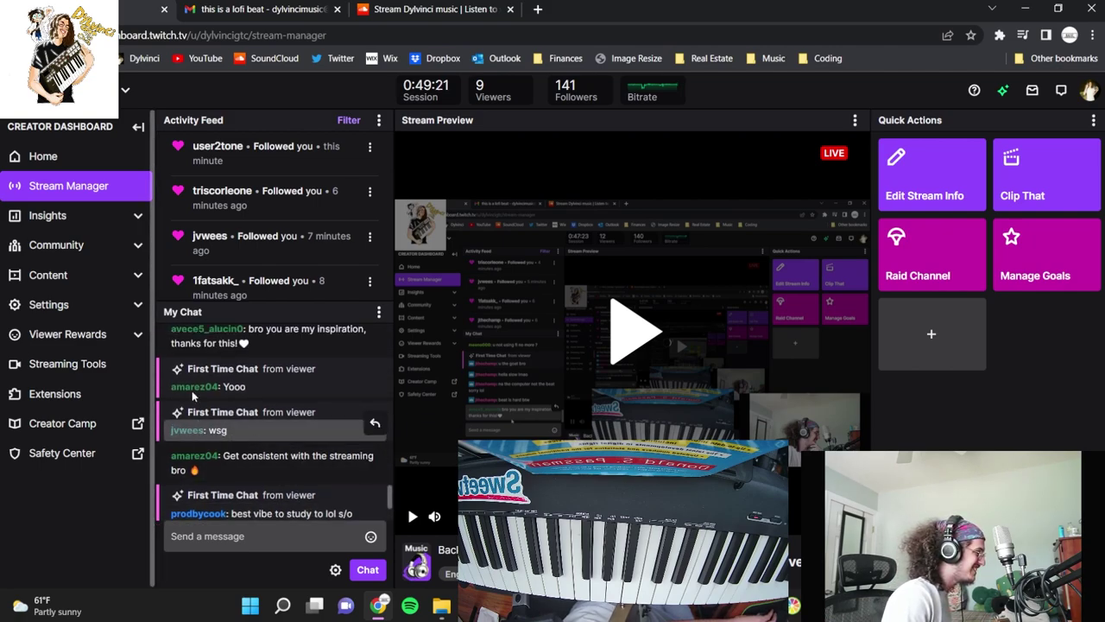
scroll(226, 466, up, 3)
drag(265, 473, 260, 489)
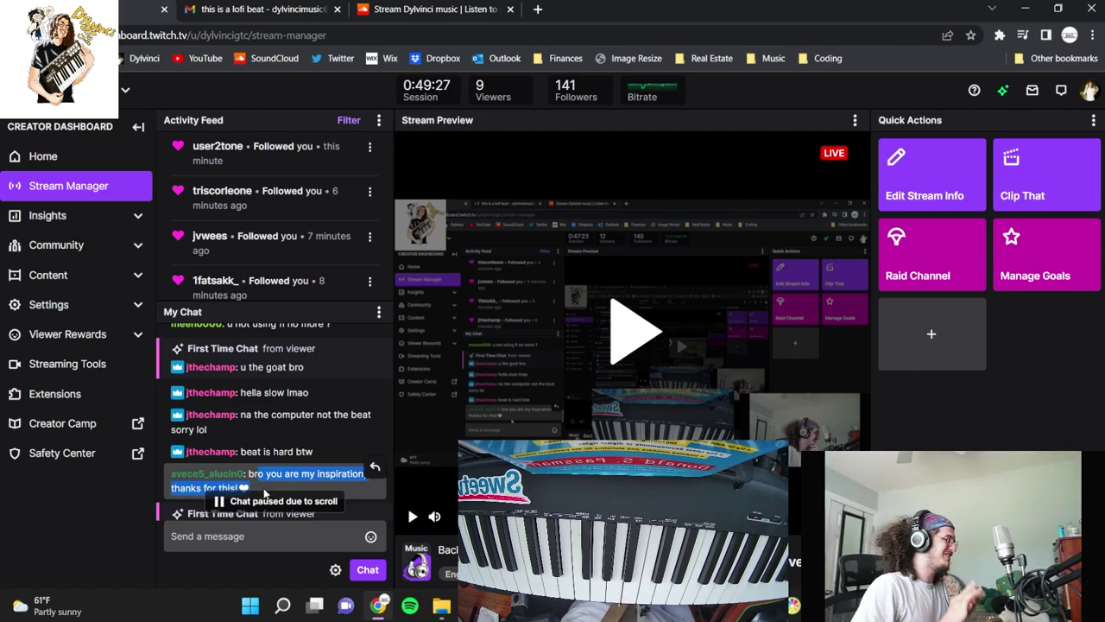
scroll(259, 475, down, 5)
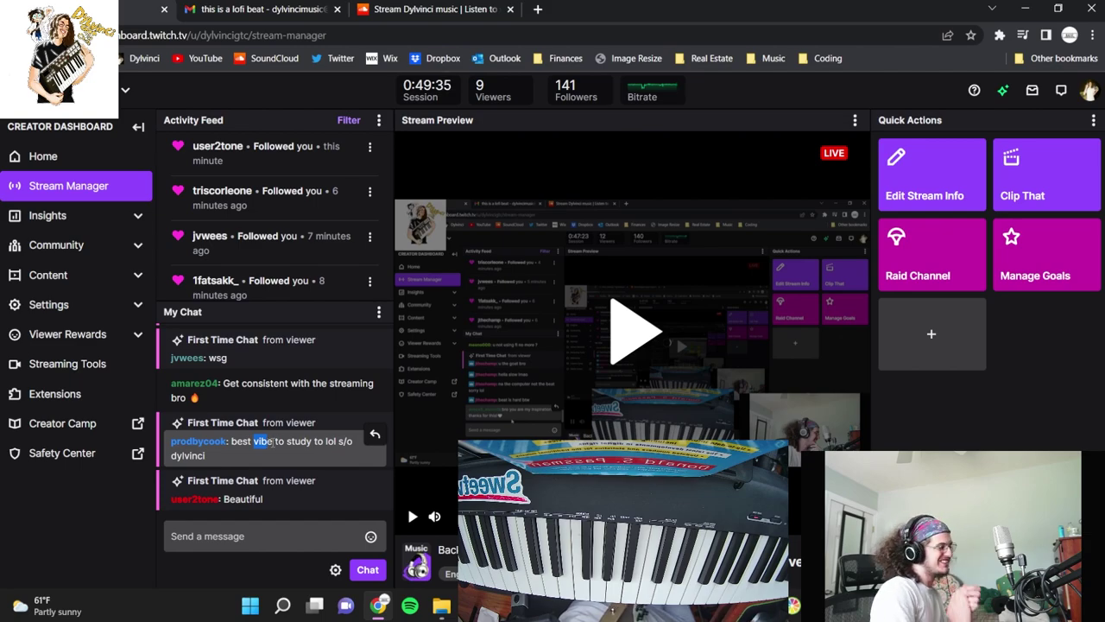
scroll(290, 259, down, 1)
scroll(290, 259, up, 1)
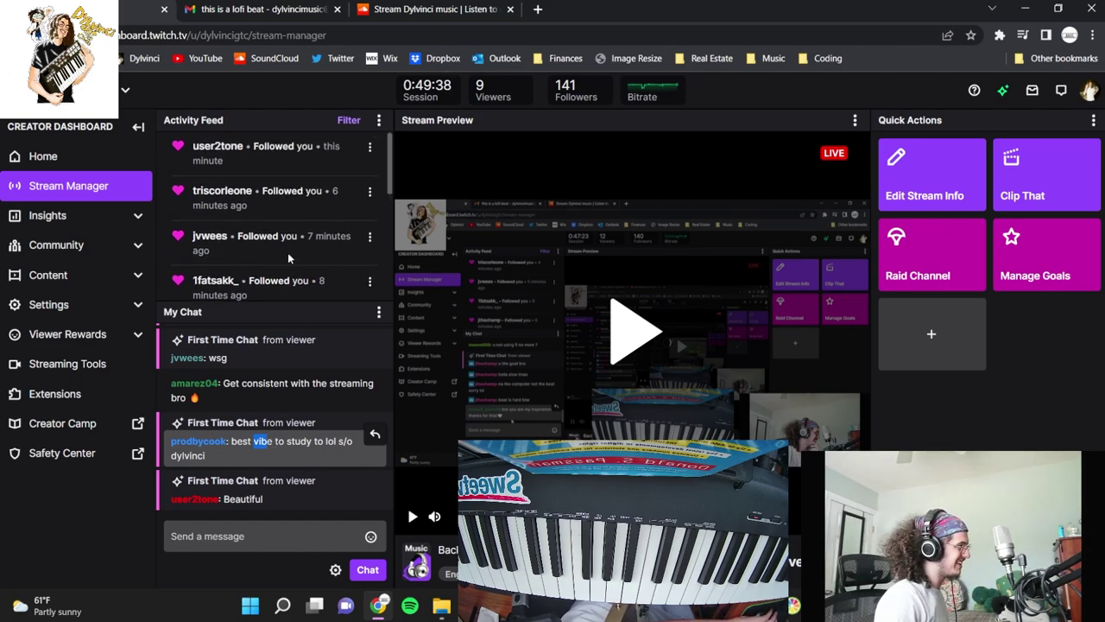
click(369, 611)
Filter the Guitar Rig 6 presets by the Funk & Soul genre and load the Basic Jazz Amp preset
click(327, 269)
click(345, 302)
scroll(277, 481, down, 5)
scroll(275, 486, down, 1)
scroll(275, 486, up, 5)
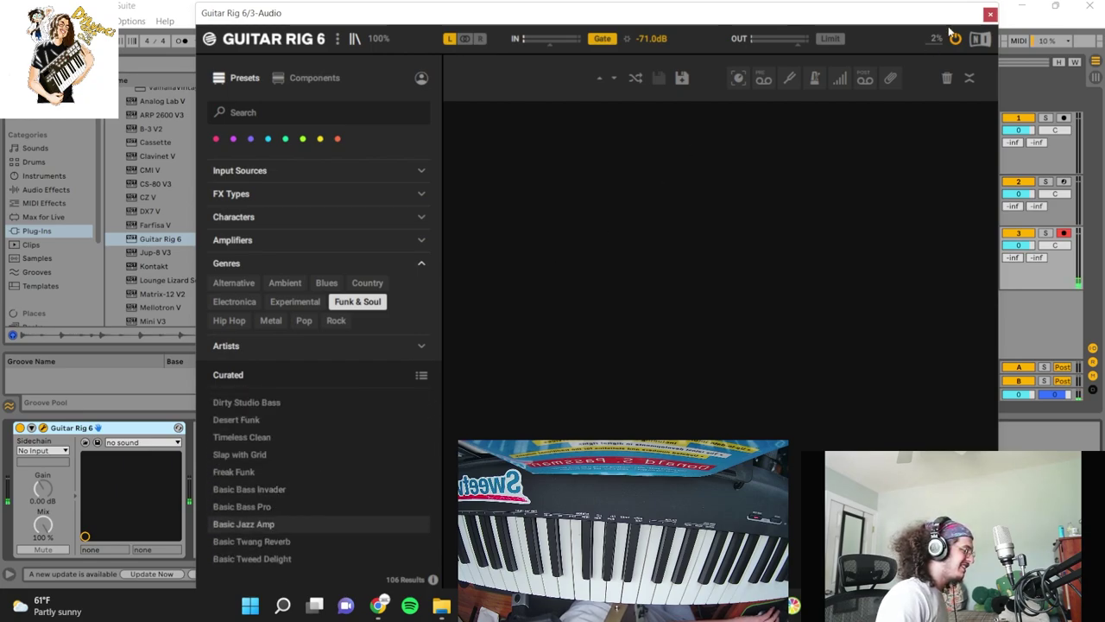
click(990, 15)
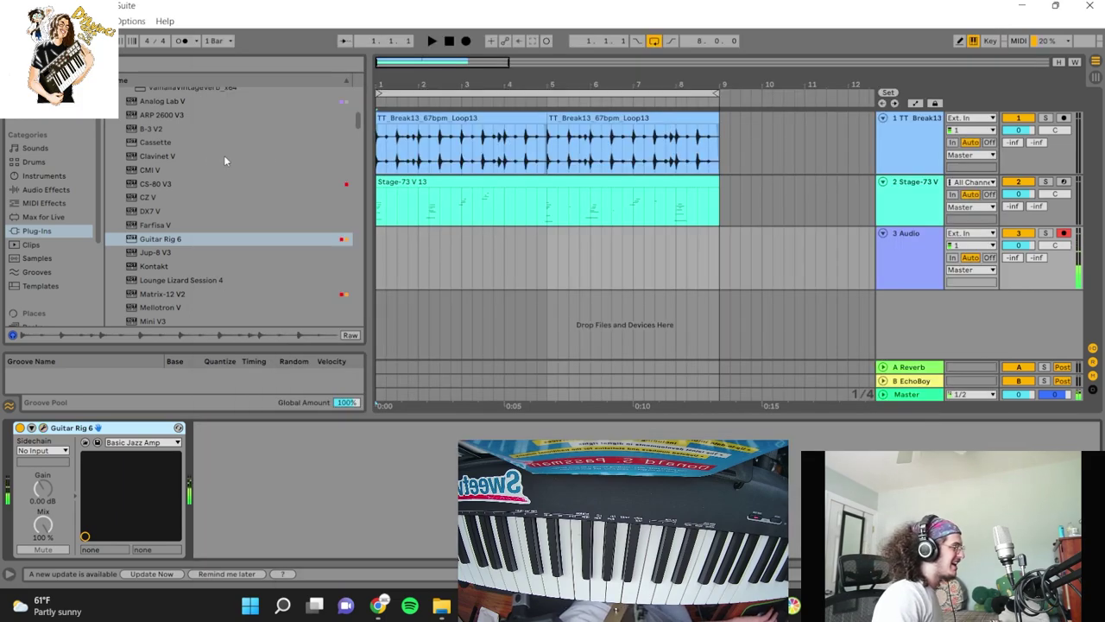
Add ValhallaVintageVerb_x64 after Guitar Rig 6 on the audio track and set its mix to 15.6 %
scroll(218, 173, down, 5)
scroll(153, 288, down, 3)
double_click(163, 266)
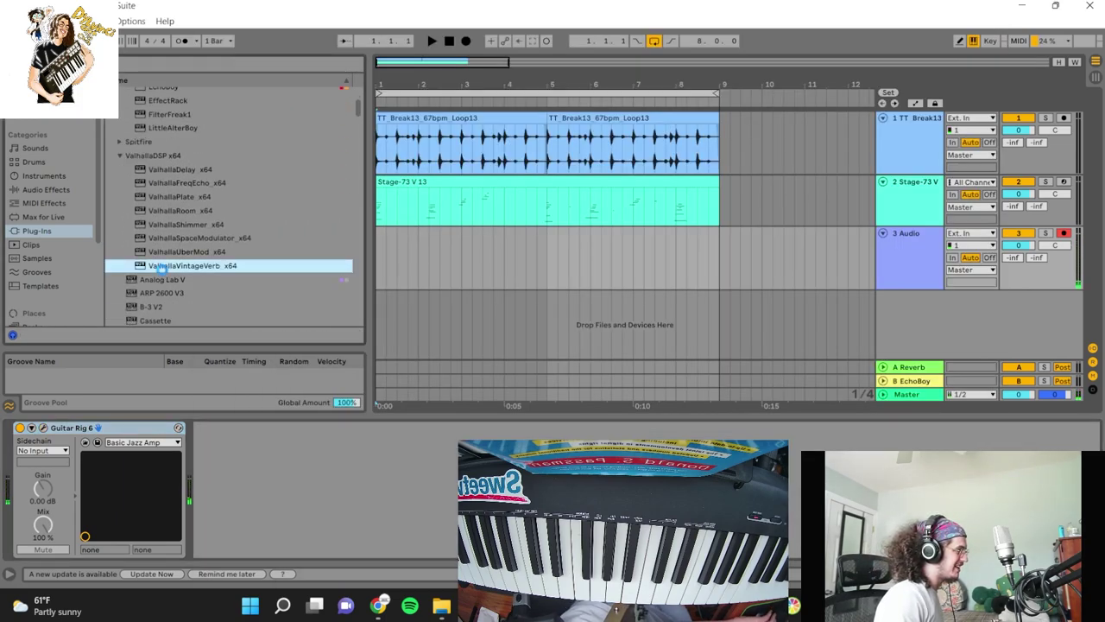
drag(244, 159, 240, 300)
click(48, 429)
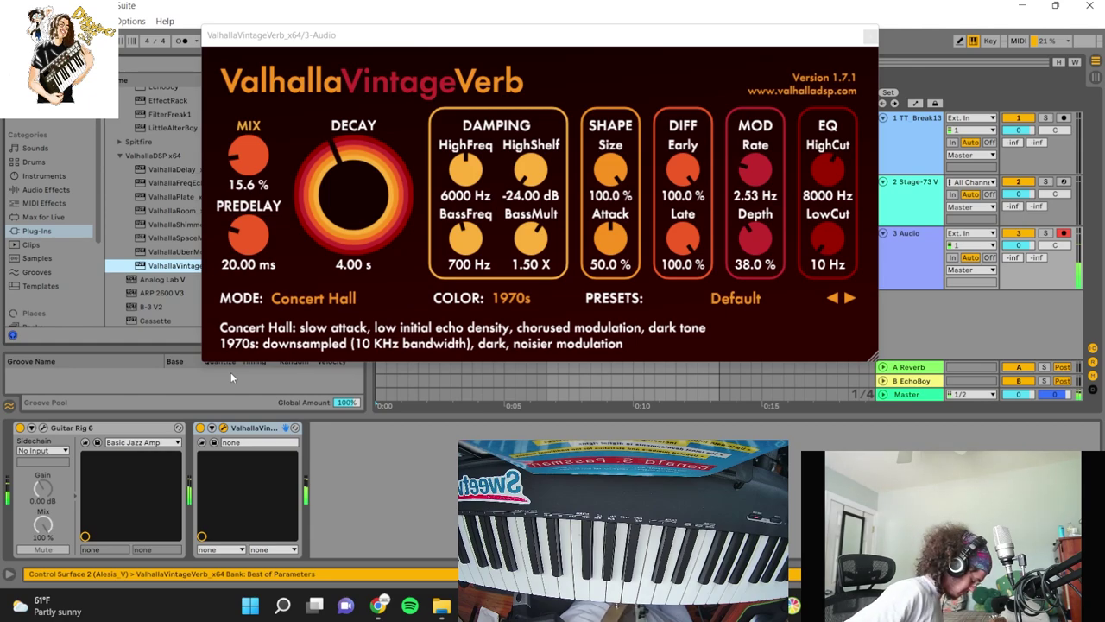
key(ctrl+alt+p)
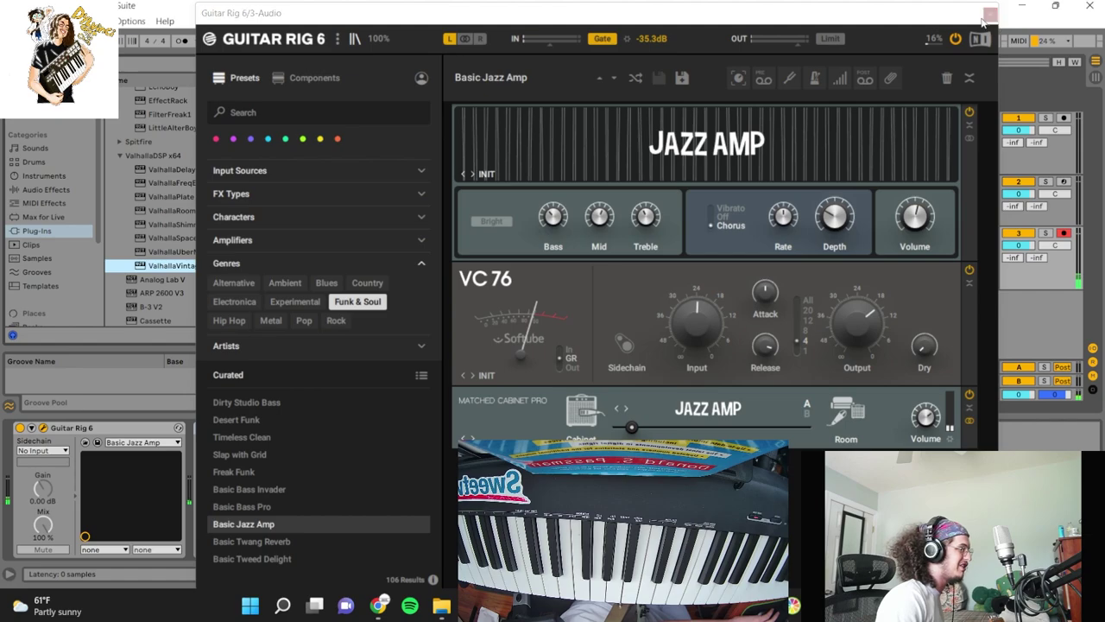
Close the plug-in windows, record an eight-bar take on the audio track, and extend its clip back to the start of bar 1
click(990, 15)
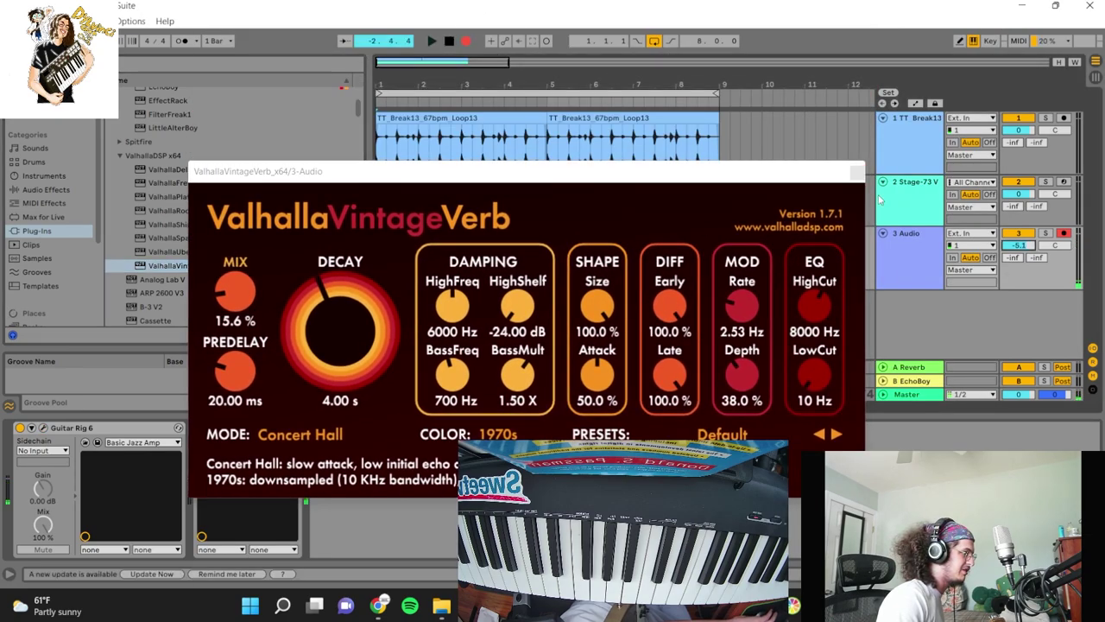
click(856, 171)
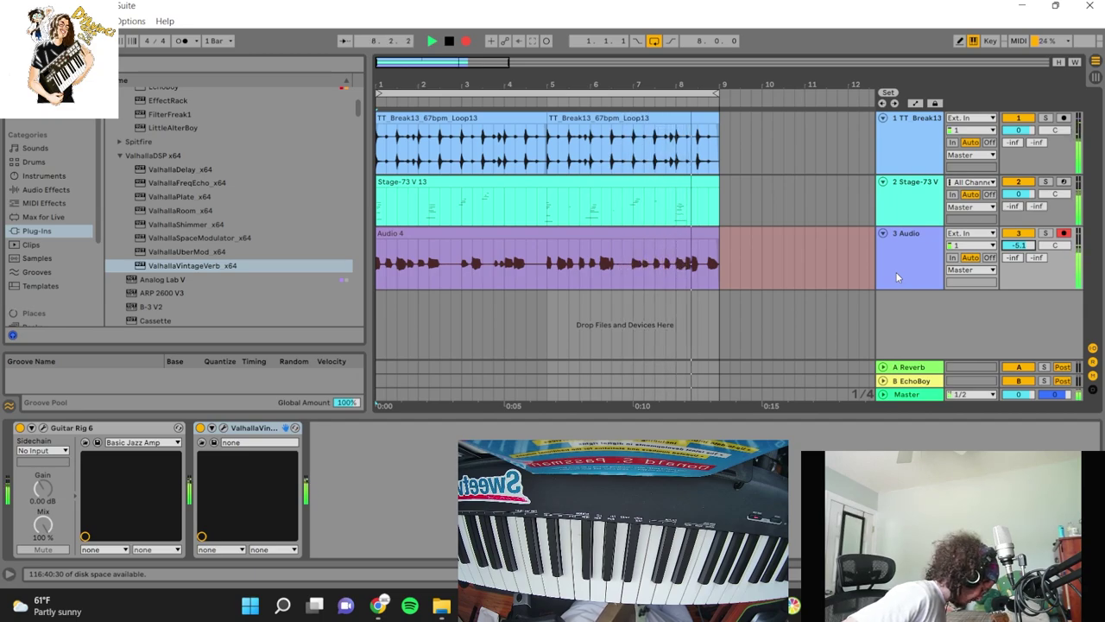
key(space)
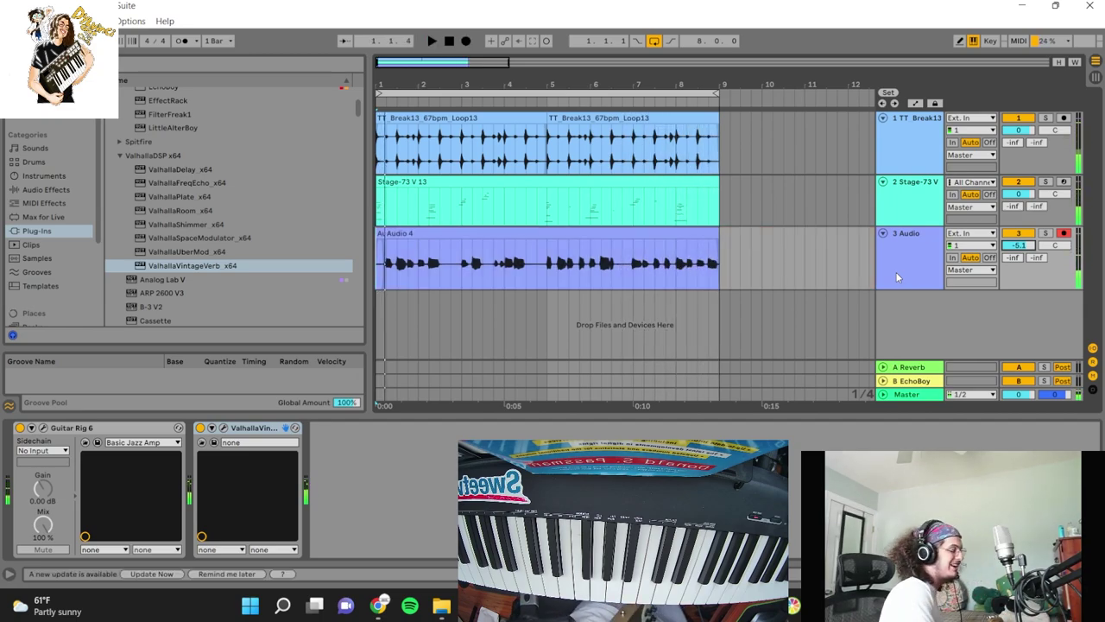
key(space)
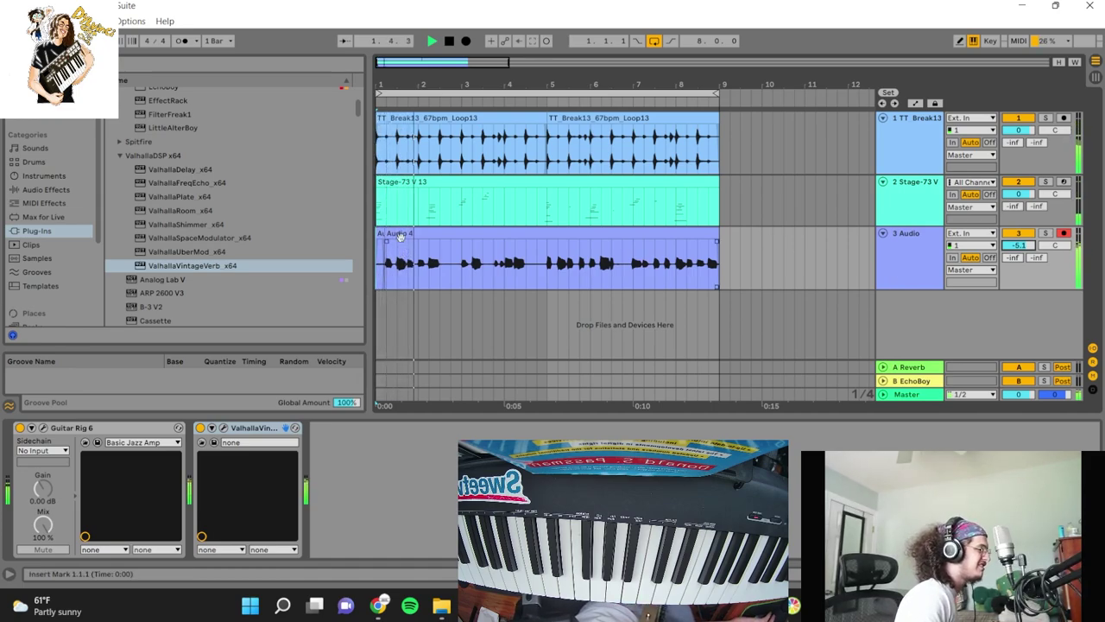
drag(387, 234, 376, 234)
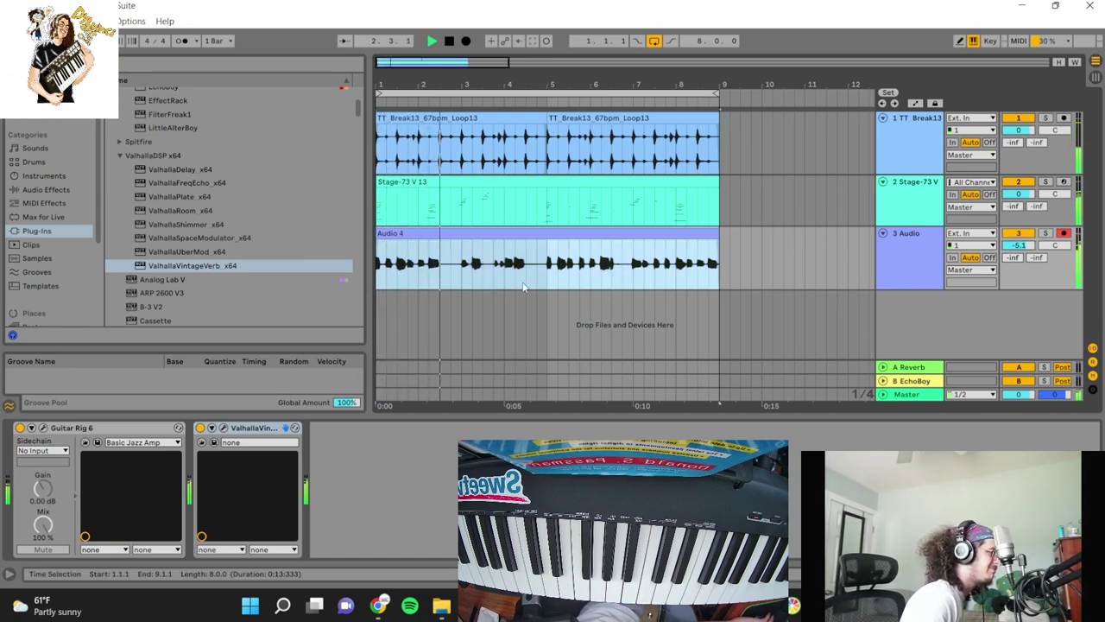
Mute the TT_Break13 drum loop track and set the audio track's volume to -8.8 dB
click(1018, 118)
drag(1019, 244, 1020, 247)
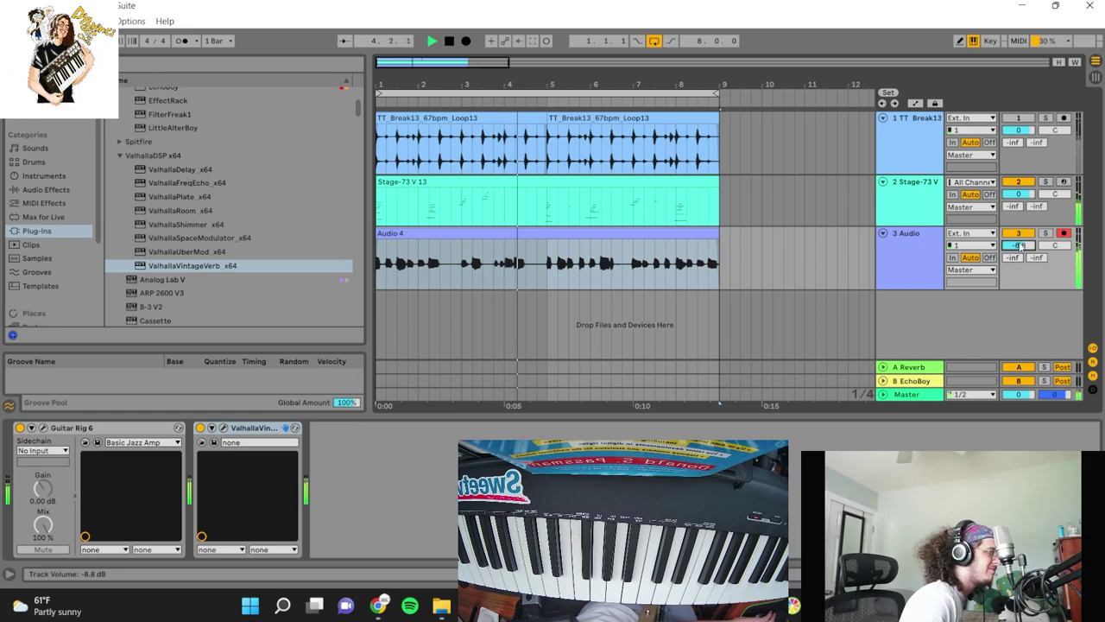
Trim the Audio 4 clip's start to just after the beginning of bar 1 and turn on the metronome
click(387, 240)
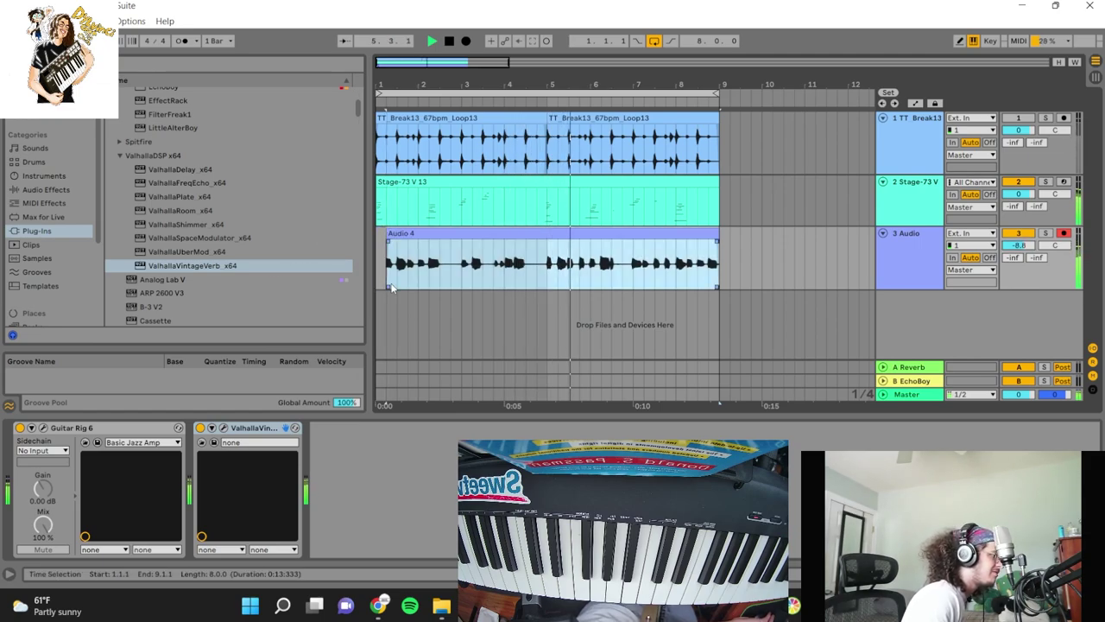
drag(391, 288, 385, 291)
click(500, 303)
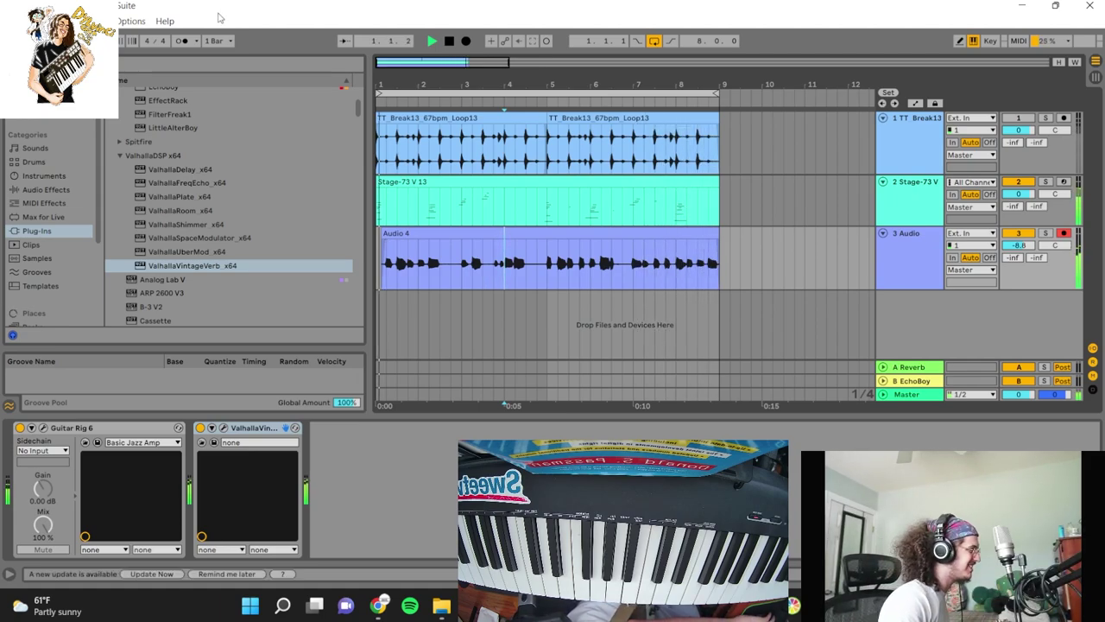
click(181, 43)
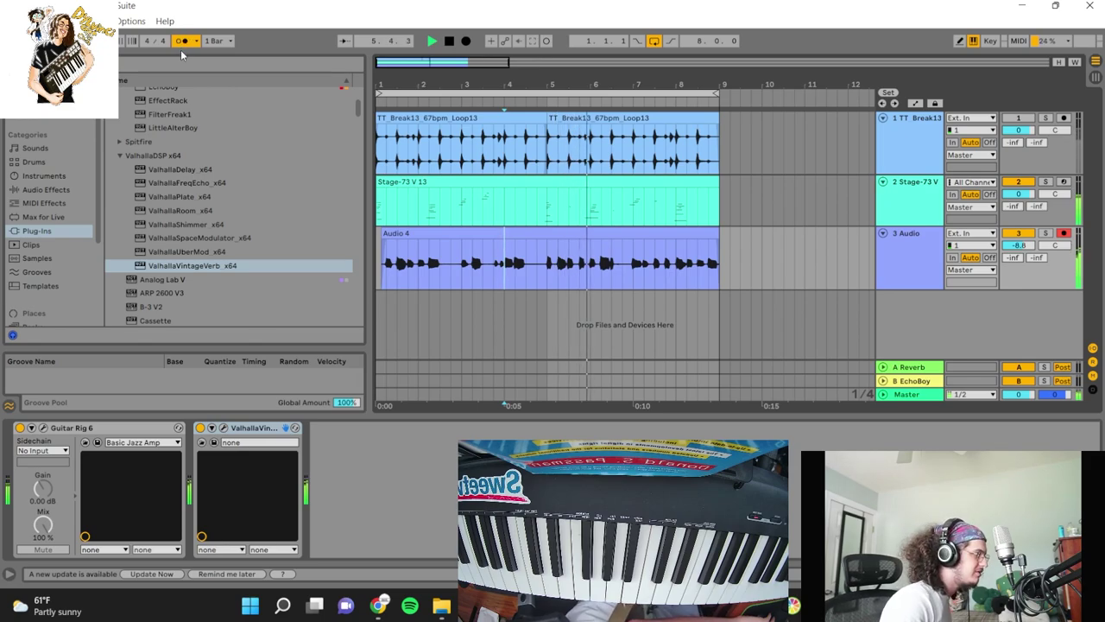
key(space)
Delete the short stray note around 6.3 from the Audio 4 take and play the edited passage
drag(605, 83, 605, 156)
drag(630, 280, 679, 274)
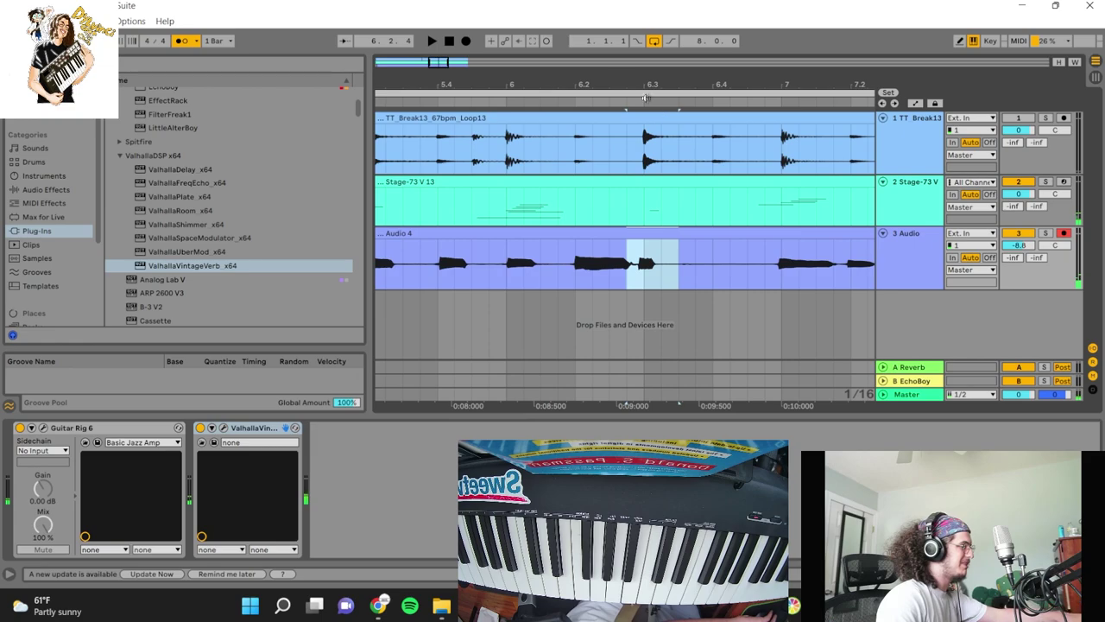
drag(628, 83, 629, 129)
drag(734, 273, 648, 283)
key(Delete)
mouse_move(644, 243)
mouse_down()
mouse_move(598, 259)
mouse_move(635, 281)
mouse_up()
key(space)
click(449, 40)
key(space)
Play back the Audio 4 take from bar 5 to its end, and again from bar 1, to check the timing
drag(529, 73, 734, 13)
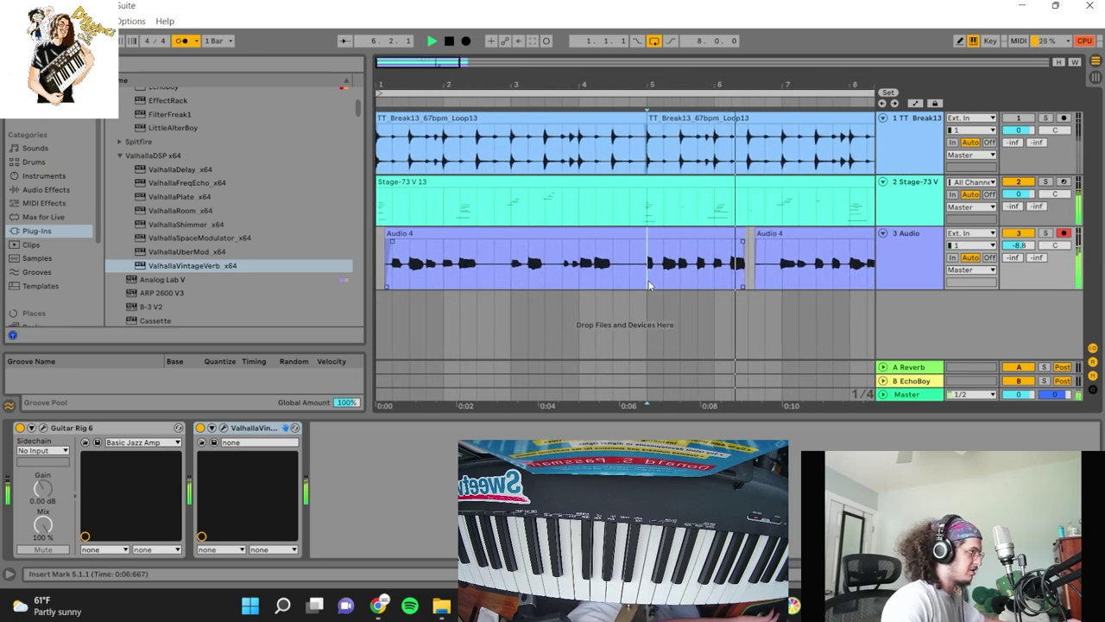
drag(766, 81, 693, 82)
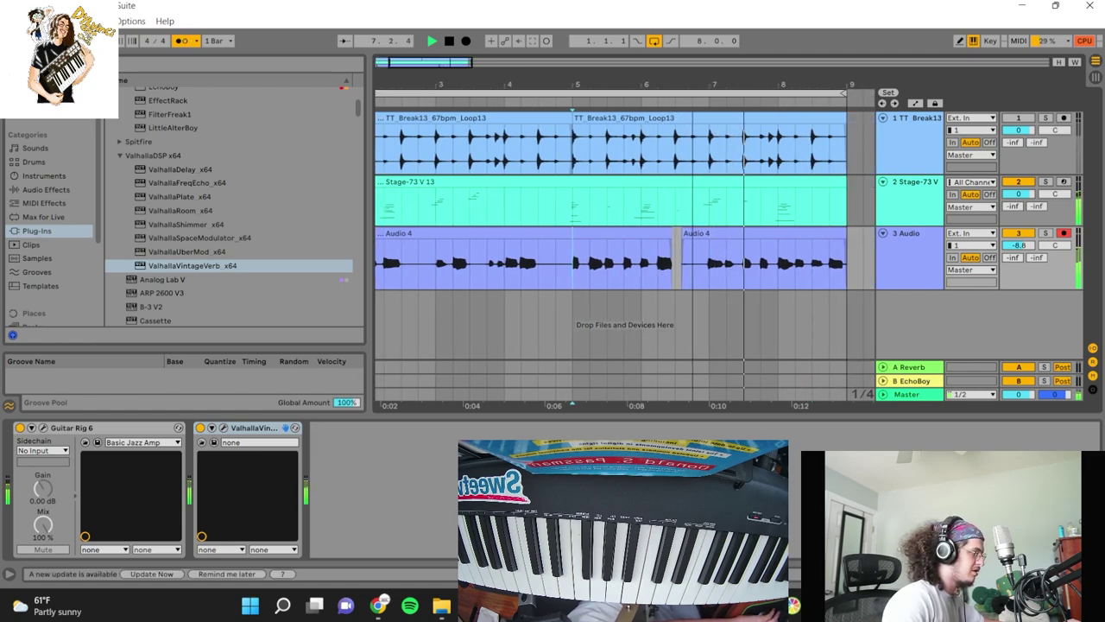
drag(786, 83, 701, 95)
click(722, 281)
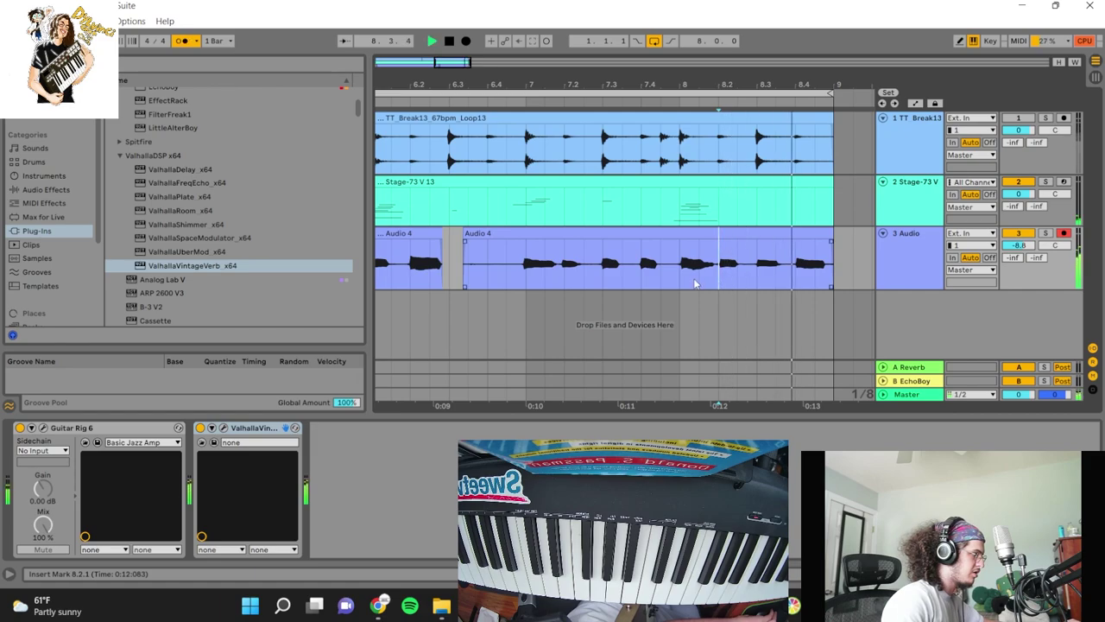
key(space)
drag(712, 86, 715, 60)
click(378, 278)
key(space)
drag(397, 84, 397, 115)
key(space)
Copy the Audio 4 section from 5.1.1 to 6.3.2, paste it at the start of bar 1 and play it
drag(518, 85, 520, 53)
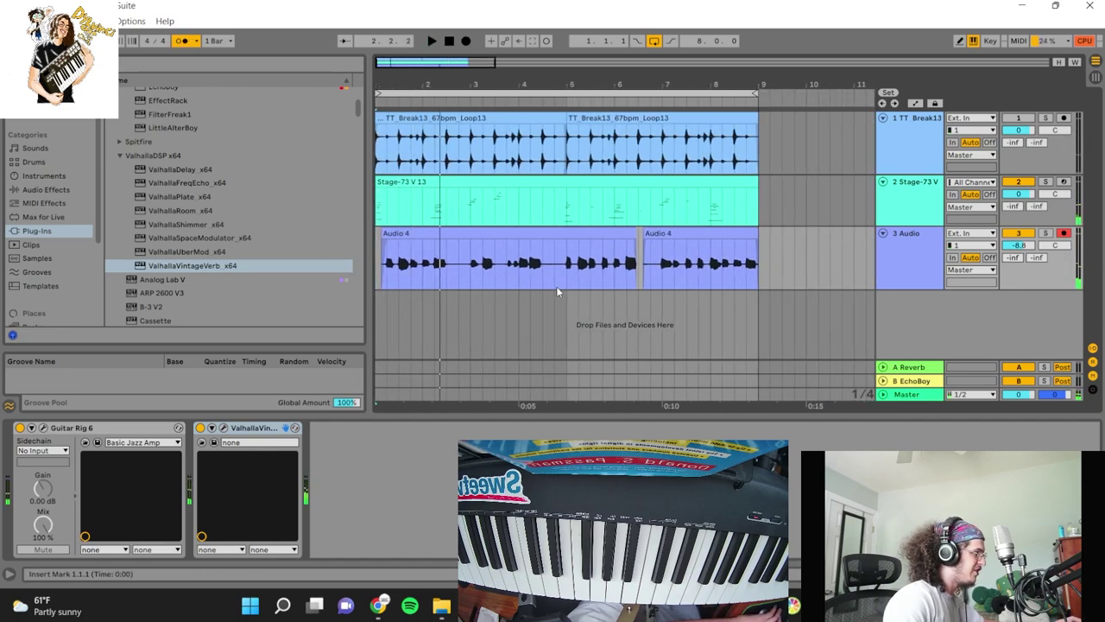
drag(568, 279, 625, 274)
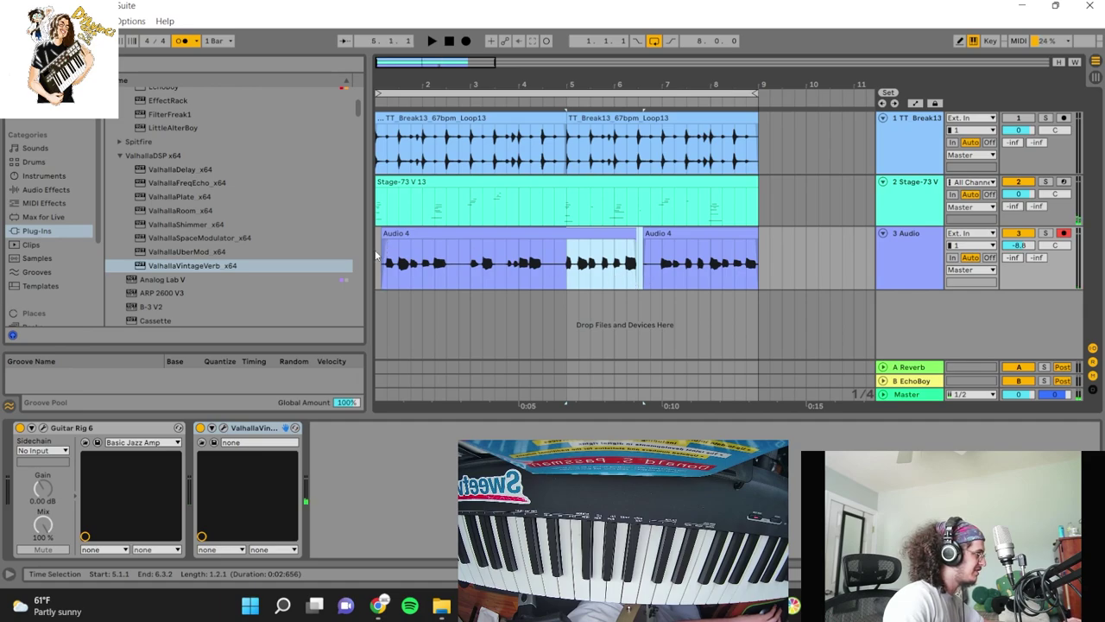
click(376, 257)
key(ctrl+v)
key(space)
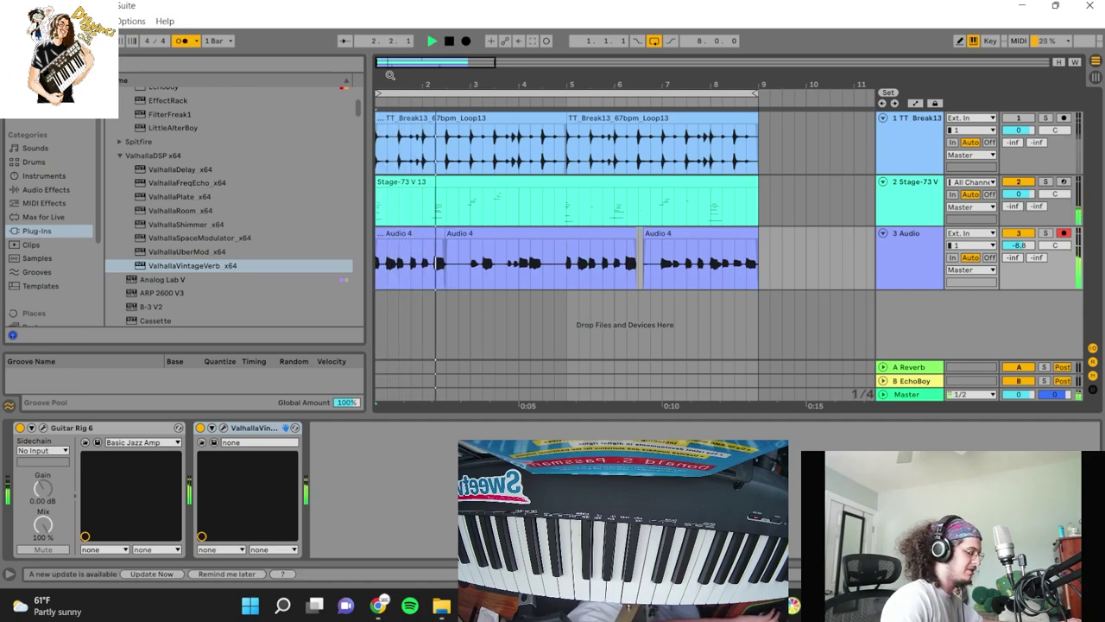
Set the punch-in/punch-out range to 2.3.1 through 5.1.1 with looping off and record a new guitar passage on track 3
click(448, 278)
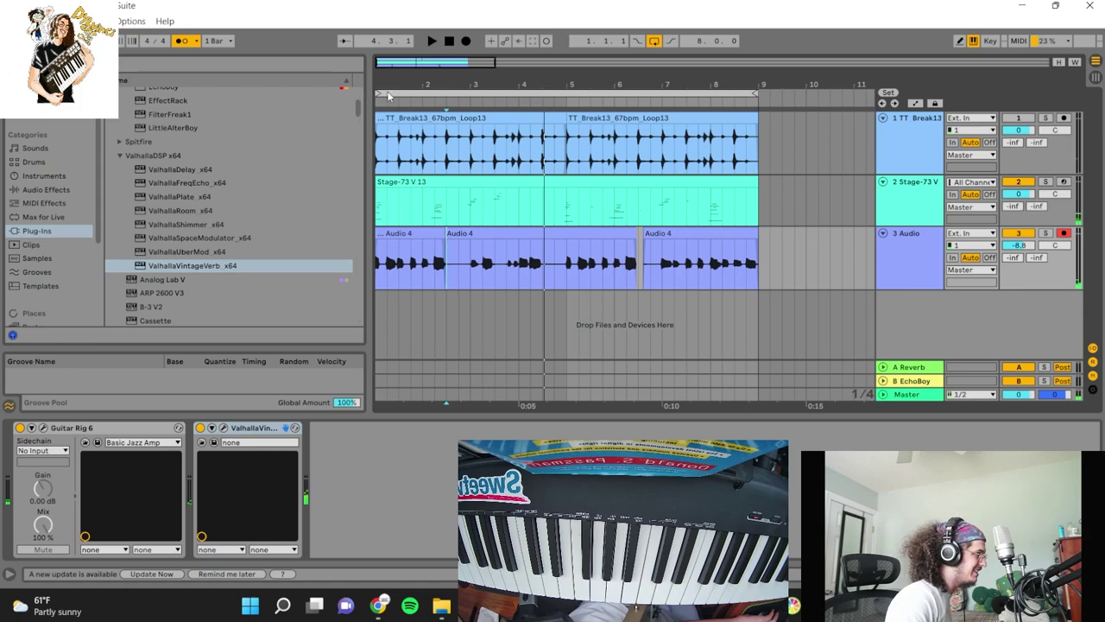
drag(380, 95, 447, 117)
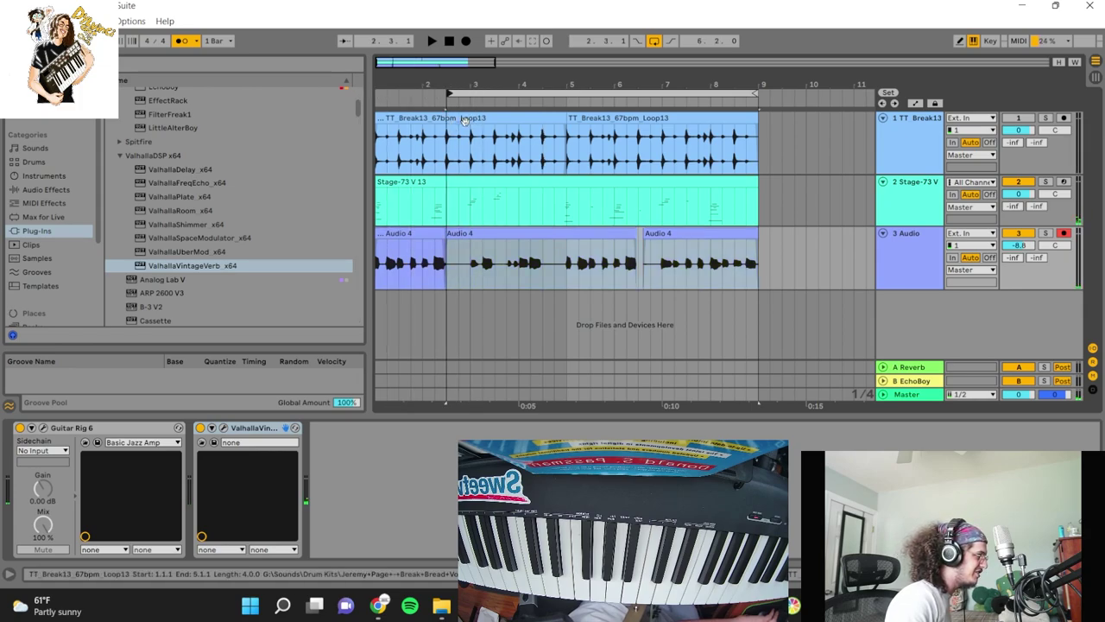
drag(752, 96, 569, 103)
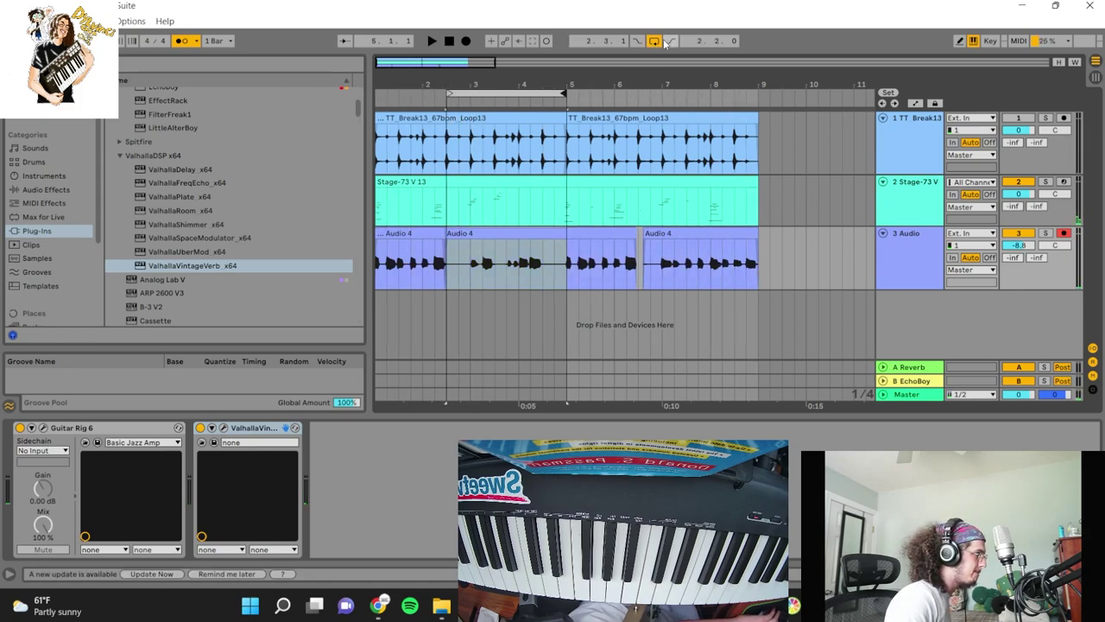
click(465, 43)
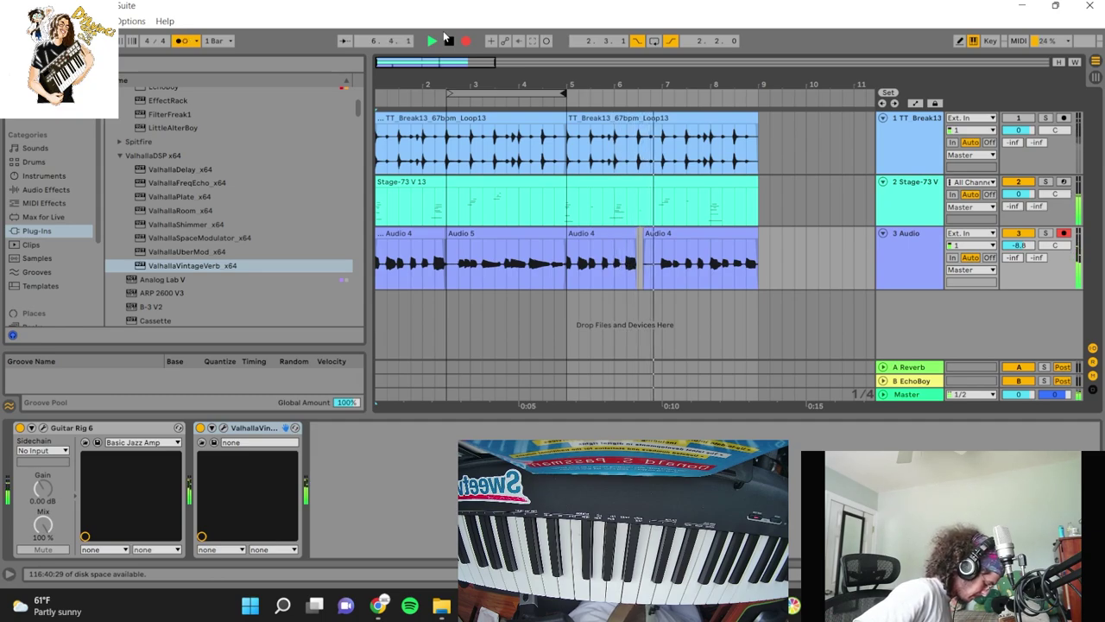
click(448, 40)
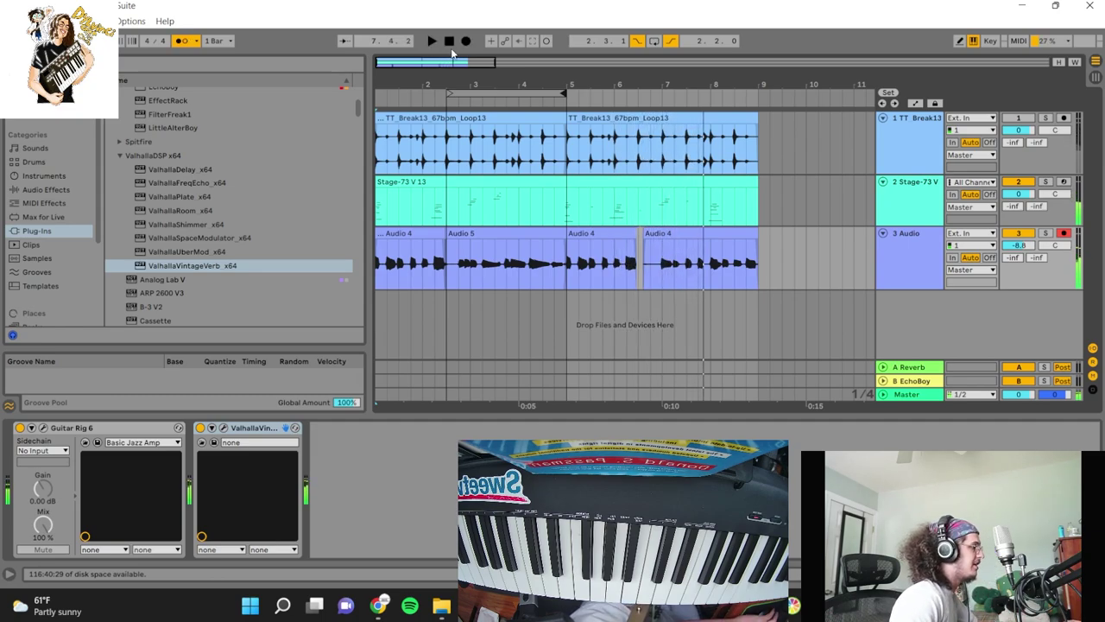
Set the guitar track's volume to -10.3 dB while playing back the newly recorded passage
drag(1017, 245, 1017, 251)
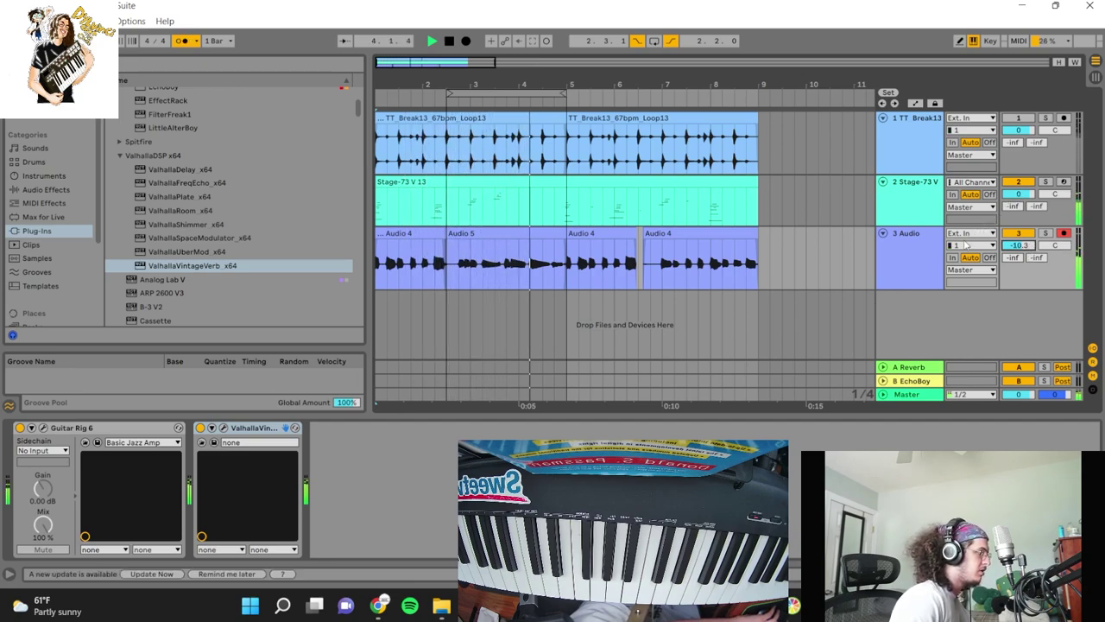
key(space)
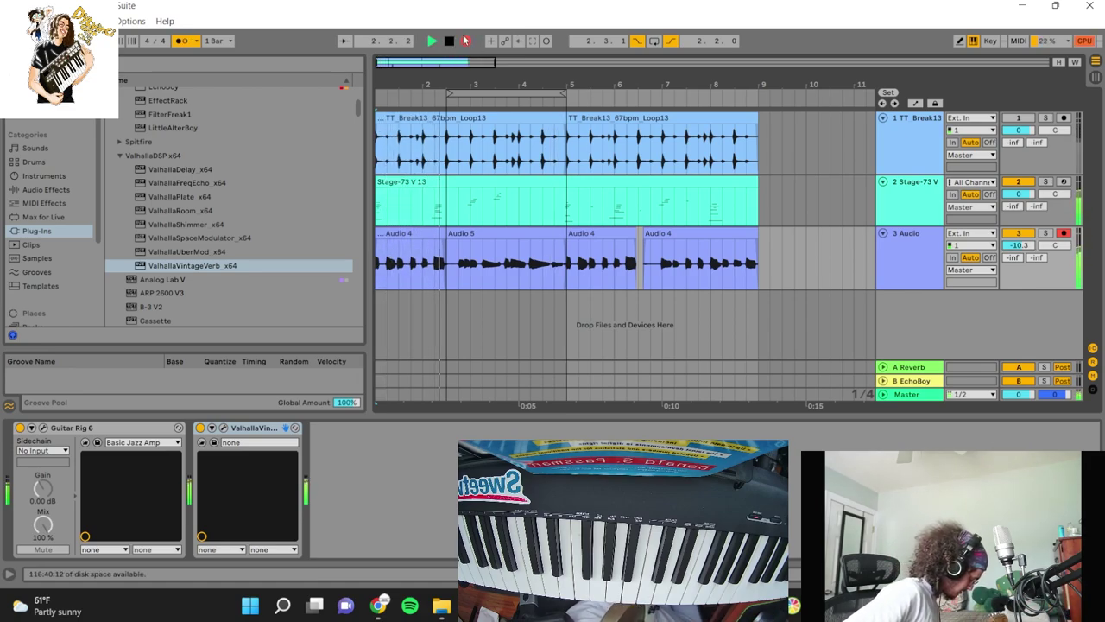
Re-record the guitar passage between 2.3.1 and 5.1.1 in several takes, keeping the last one
click(465, 41)
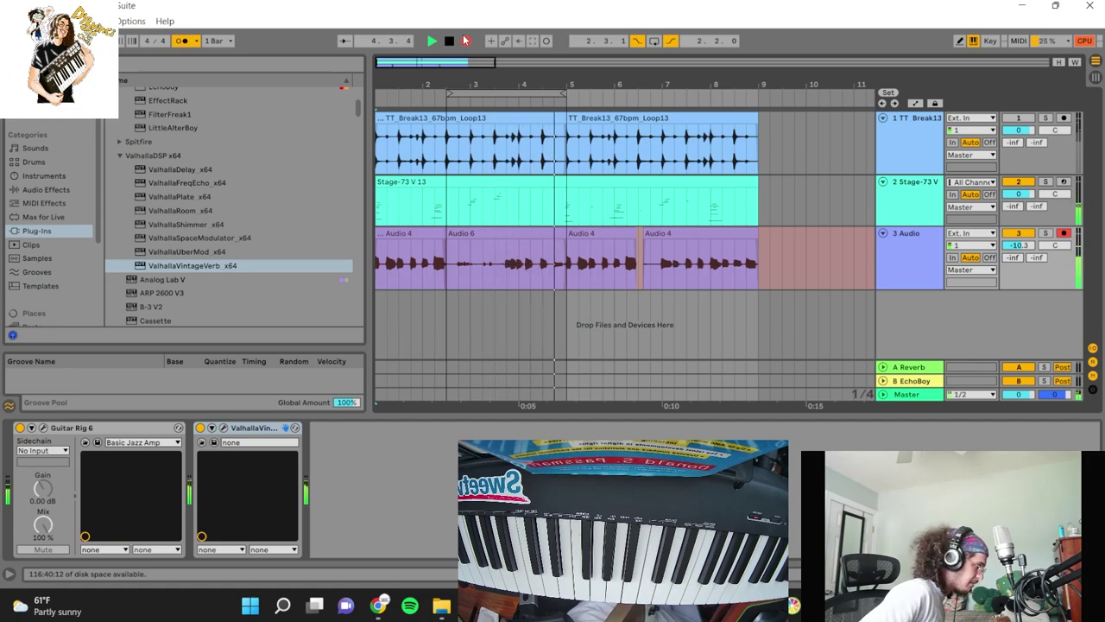
click(464, 40)
click(456, 42)
click(465, 42)
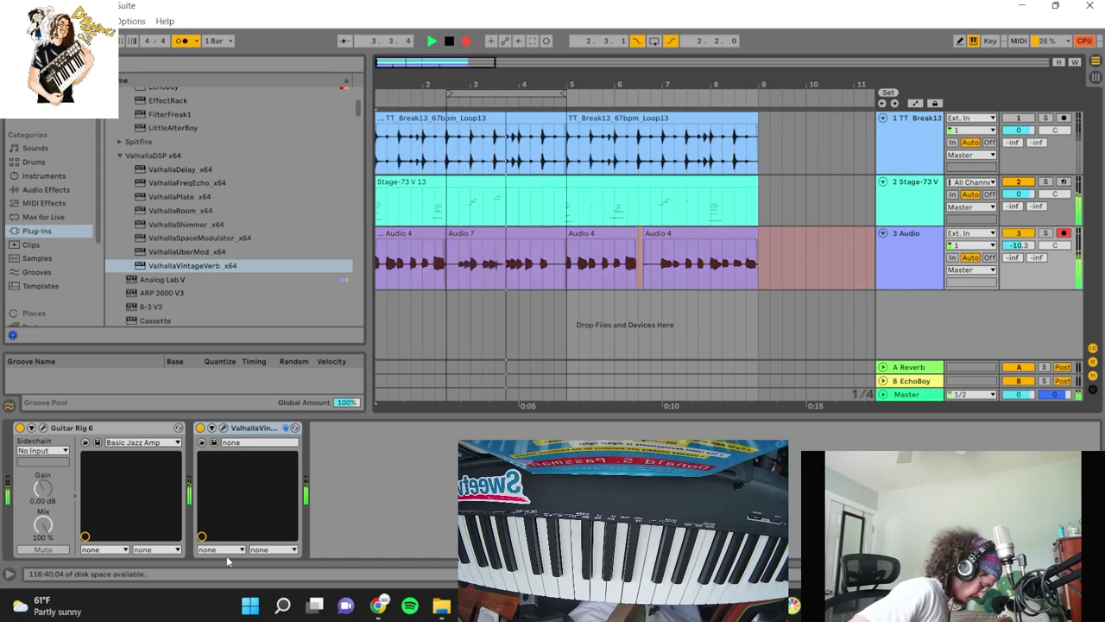
click(449, 42)
click(466, 41)
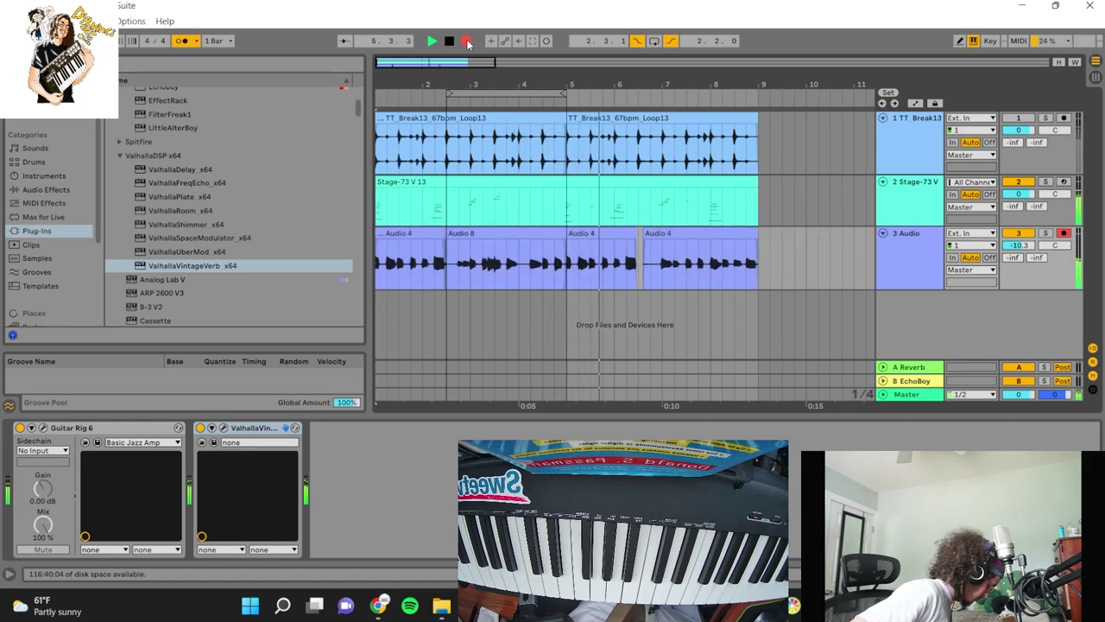
key(space)
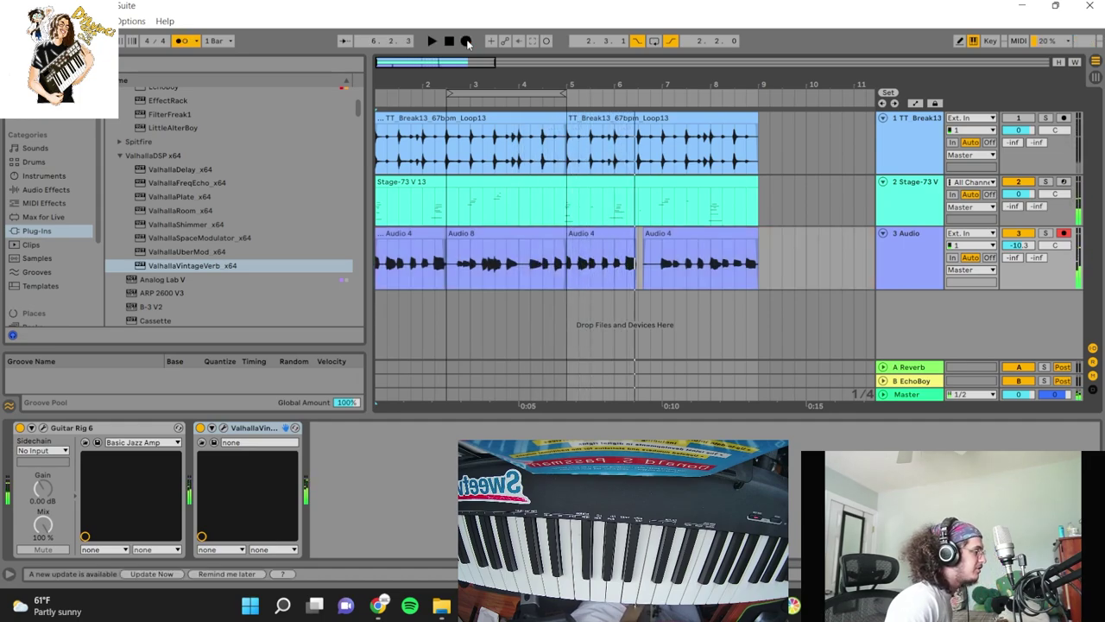
Move the punch range to 6.3.1 through 9.1.1 and record a new guitar ending there from a bar 5 lead-in
drag(503, 93, 695, 105)
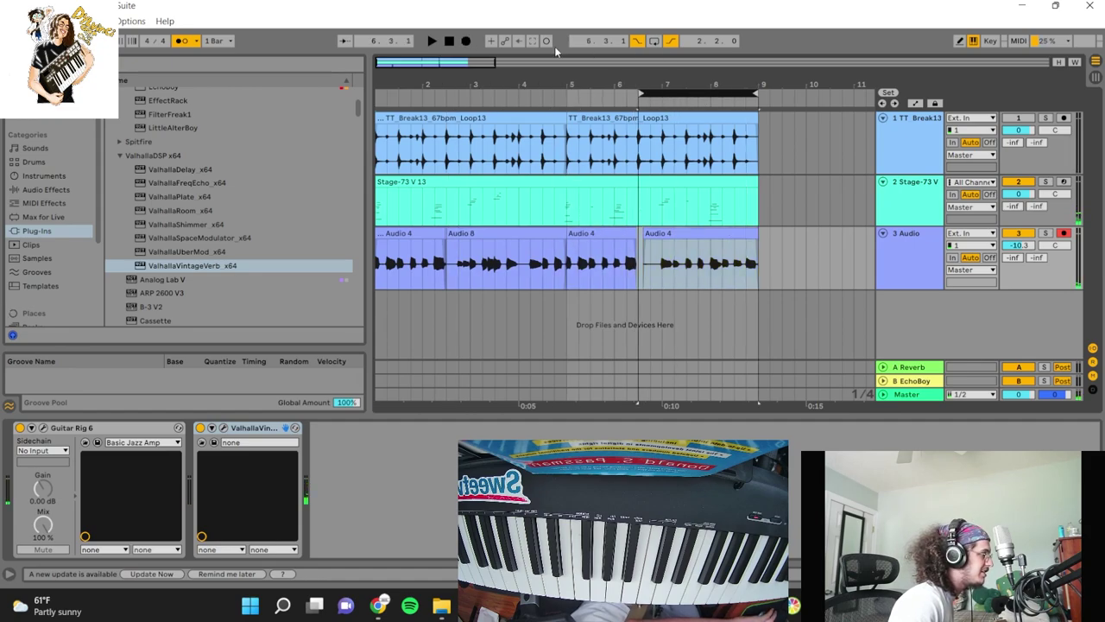
click(572, 317)
key(space)
click(463, 45)
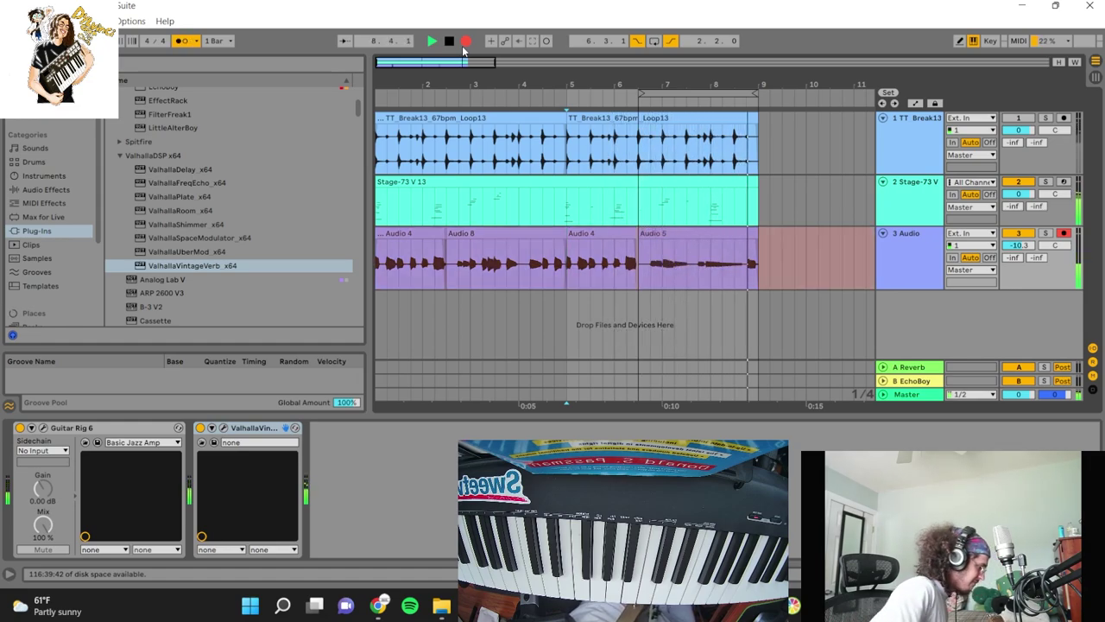
key(space)
click(449, 41)
Add ValhallaSpaceModulator to the guitar track with its default settings and set the track's volume to -12.0 dB
scroll(164, 217, up, 1)
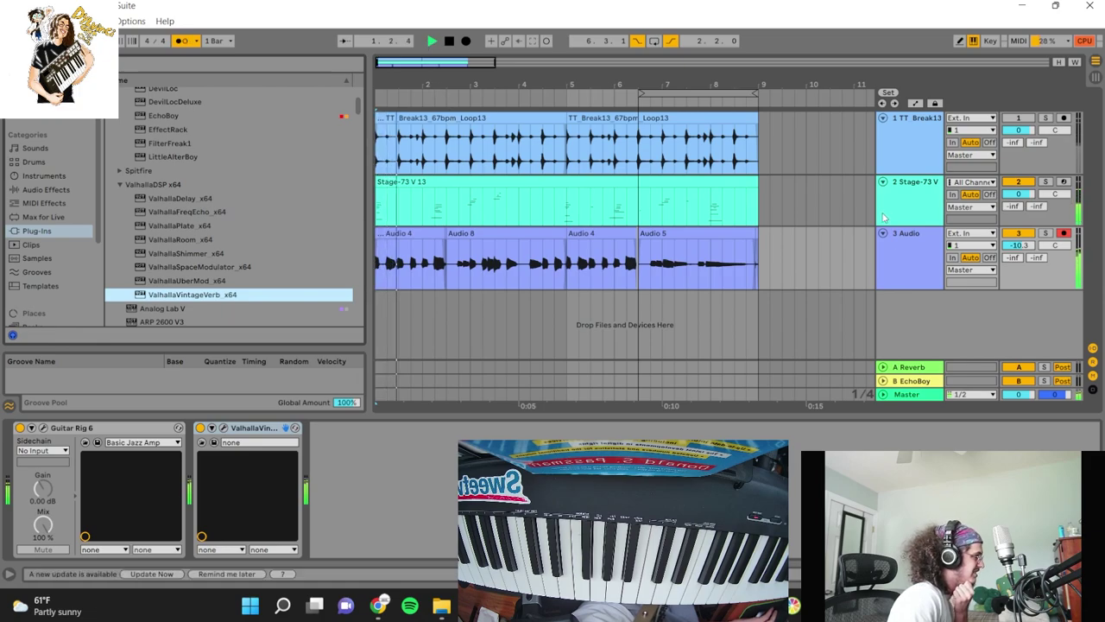
click(215, 268)
double_click(217, 270)
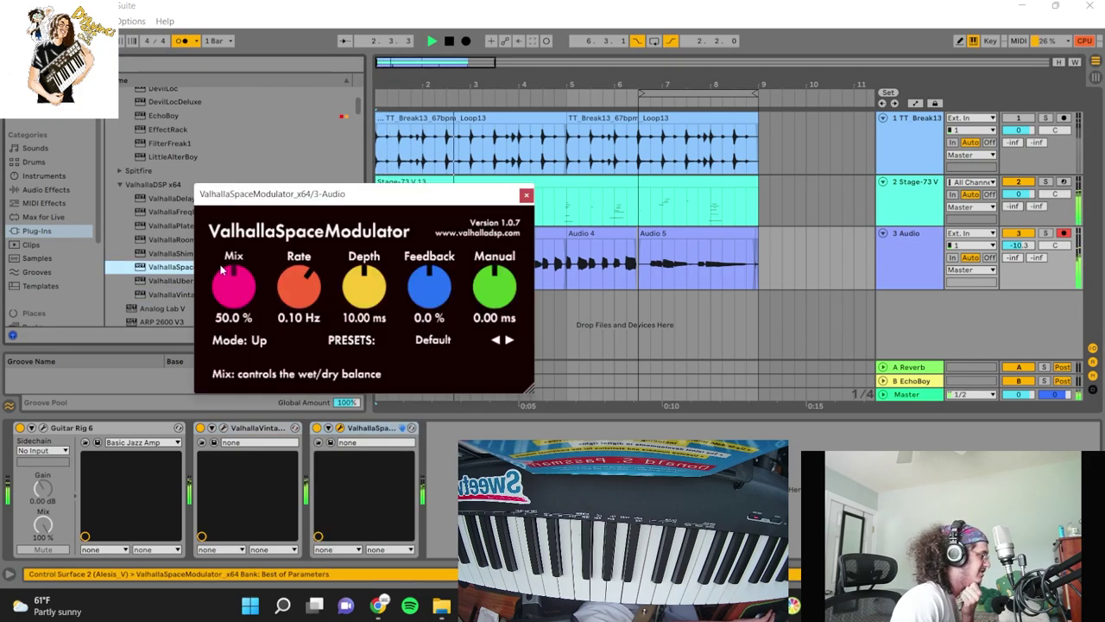
click(526, 195)
drag(1019, 245, 1019, 252)
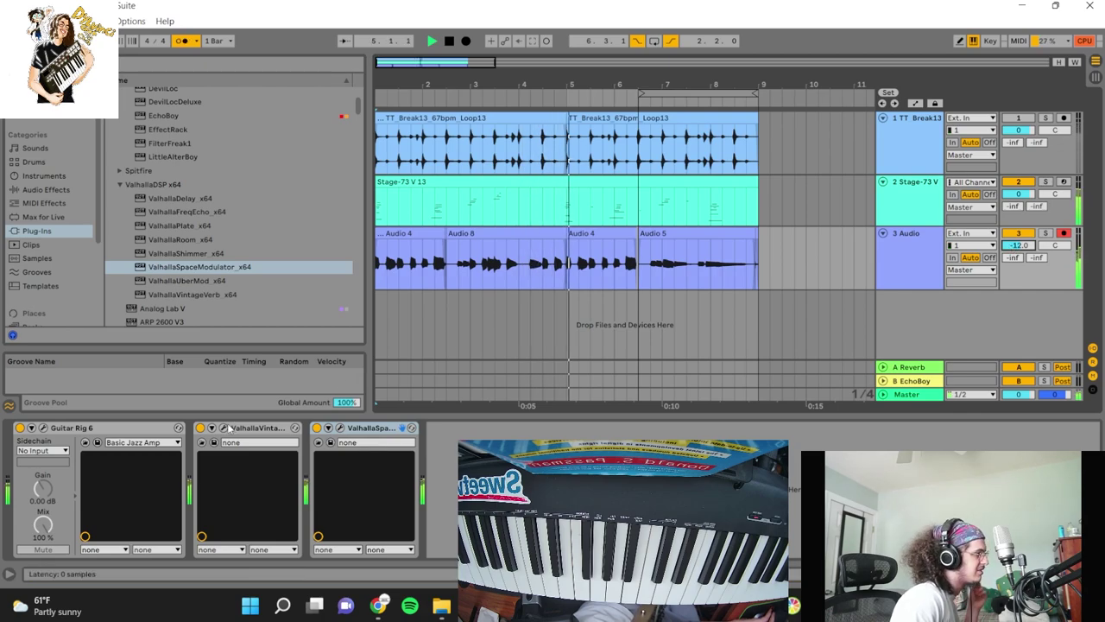
Play the guitar passage from 3.4.3 and split the Audio 4 note from 5.1.1 to 5.1.4 into its own clip
drag(590, 85, 589, 130)
click(430, 326)
key(space)
key(space)
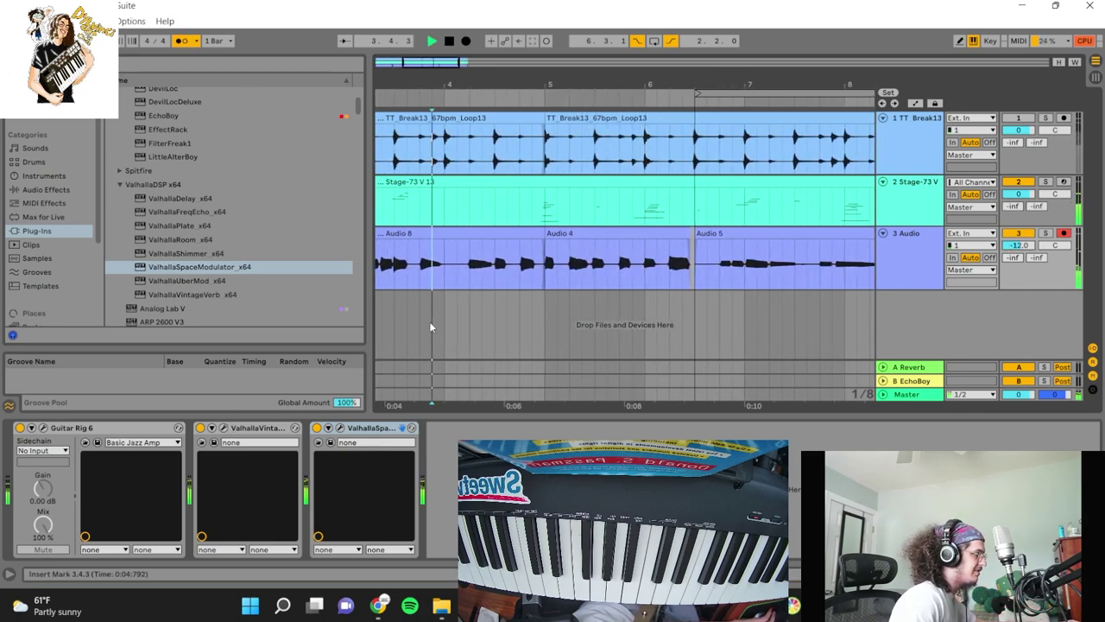
drag(570, 86, 650, 132)
drag(640, 278, 597, 278)
key(ctrl+e)
key(space)
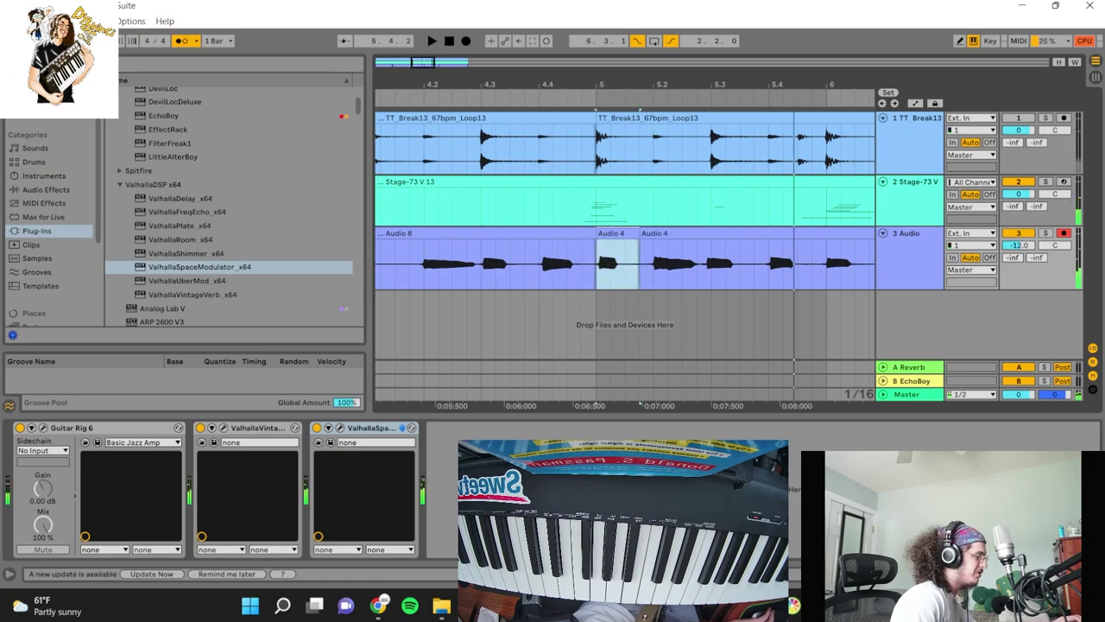
Transpose the split note clip at bar 5 to -4 semitones and play it back from beat 4.2
key(shift+Tab)
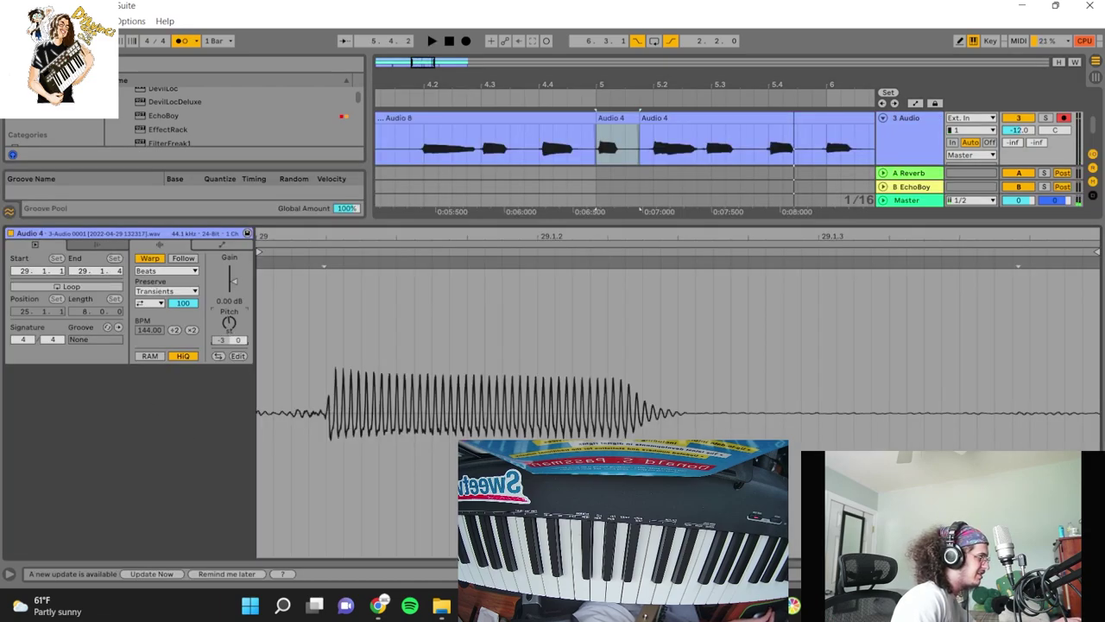
drag(229, 323, 229, 326)
key(space)
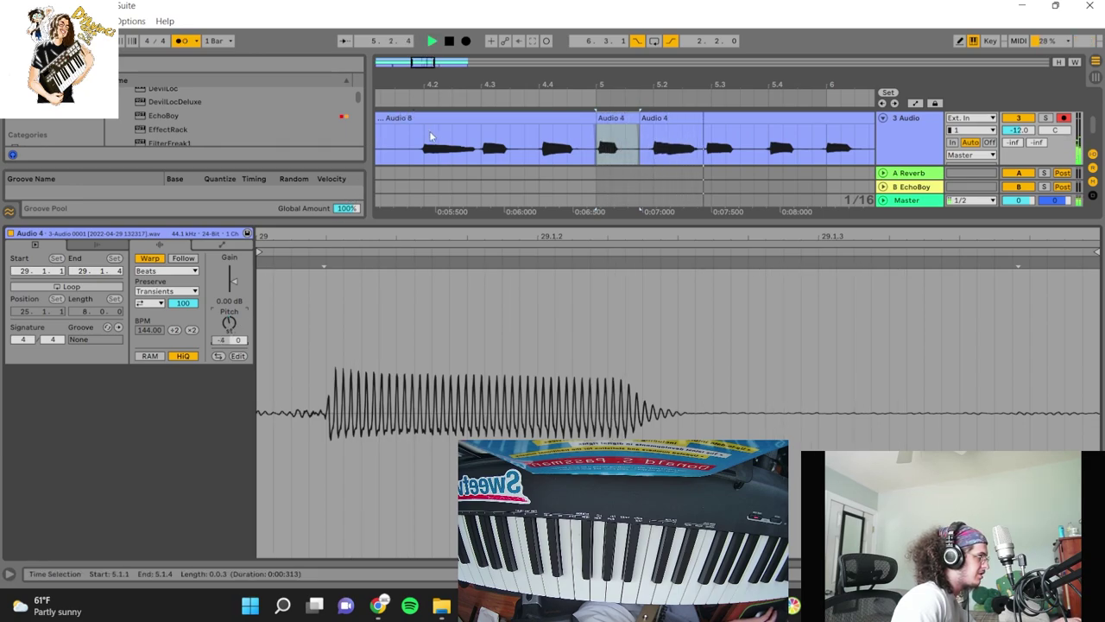
click(429, 174)
click(451, 43)
Copy the transposed note clip from 5.1.1, paste it over the start of bar 1 and play it
drag(604, 84, 725, 65)
key(space)
key(space)
click(718, 119)
click(388, 145)
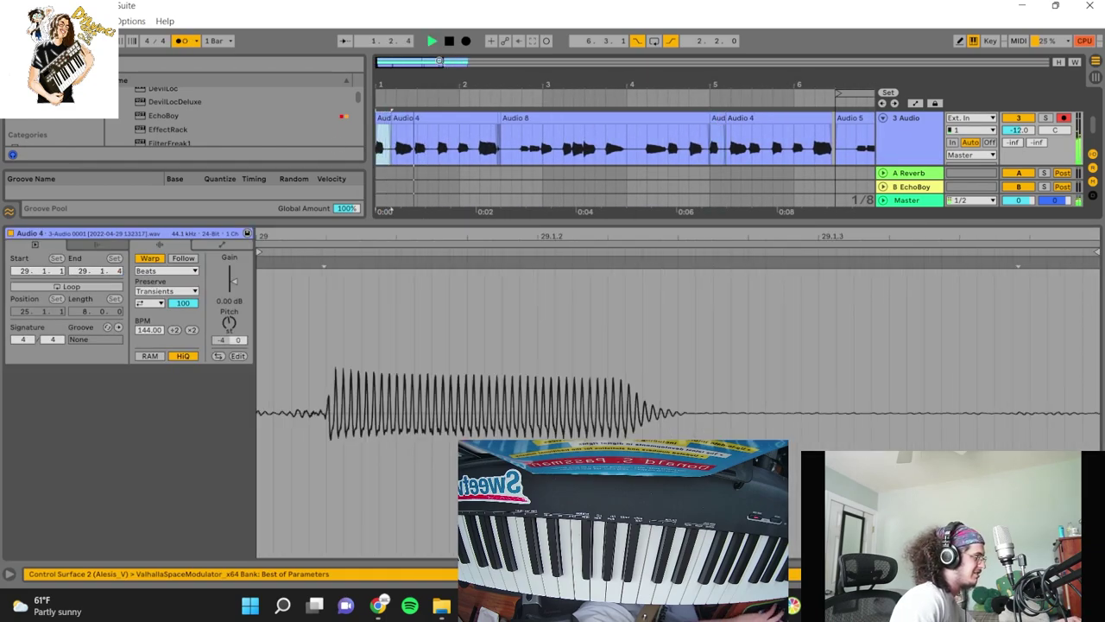
Set the TT_Break13 drum track's volume to -4.3 dB and the guitar track's to -12.8 dB, with the metronome off
click(569, 189)
drag(541, 78, 541, 48)
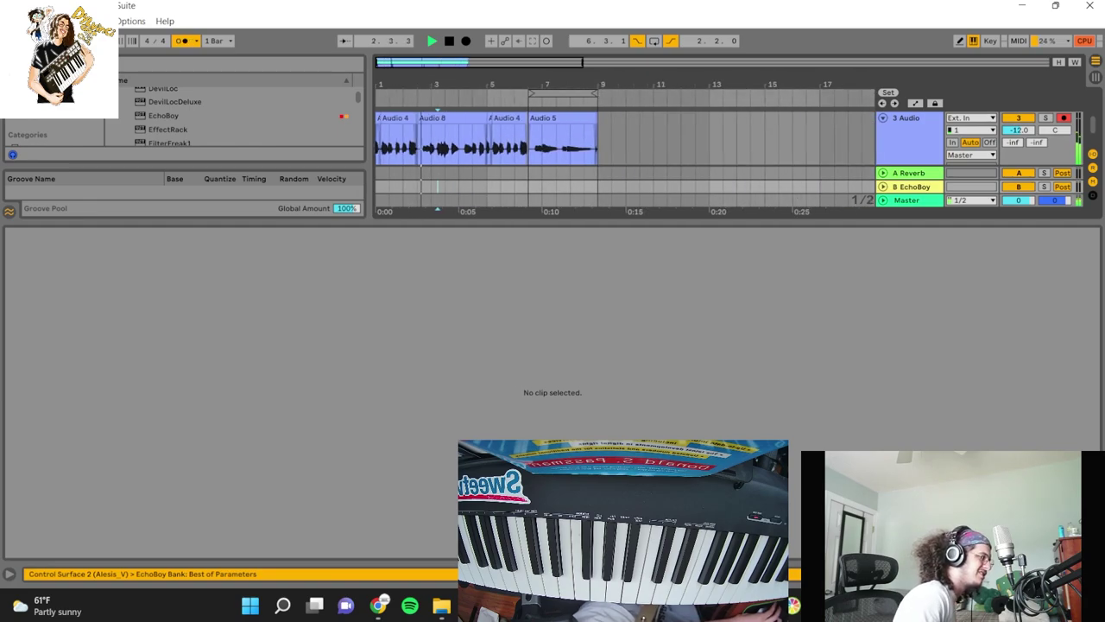
drag(1023, 222, 1022, 417)
click(1018, 118)
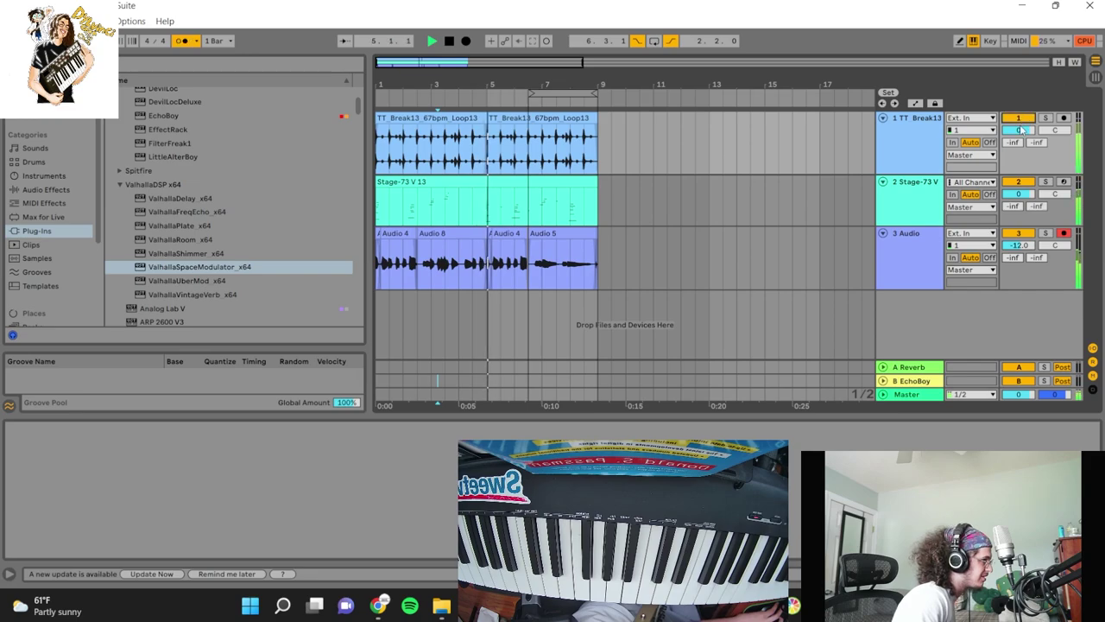
click(1019, 130)
drag(1018, 130, 1019, 129)
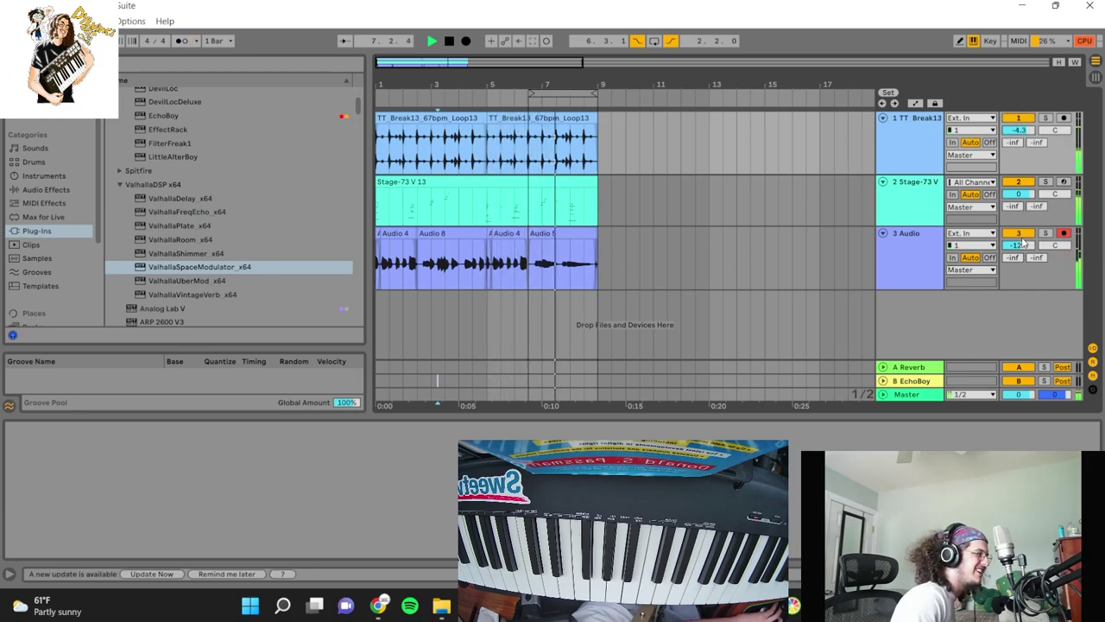
click(898, 255)
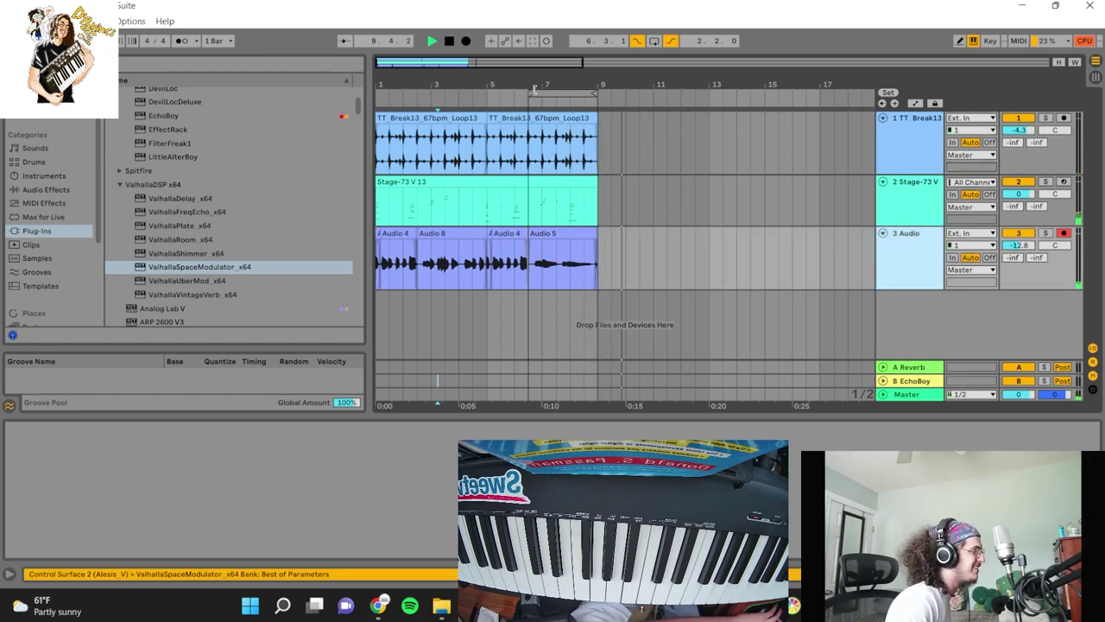
Extend the punch range to 1.1.1 through 9.1.1 and play the arrangement from the start
drag(535, 92, 377, 92)
key(space)
click(449, 41)
key(space)
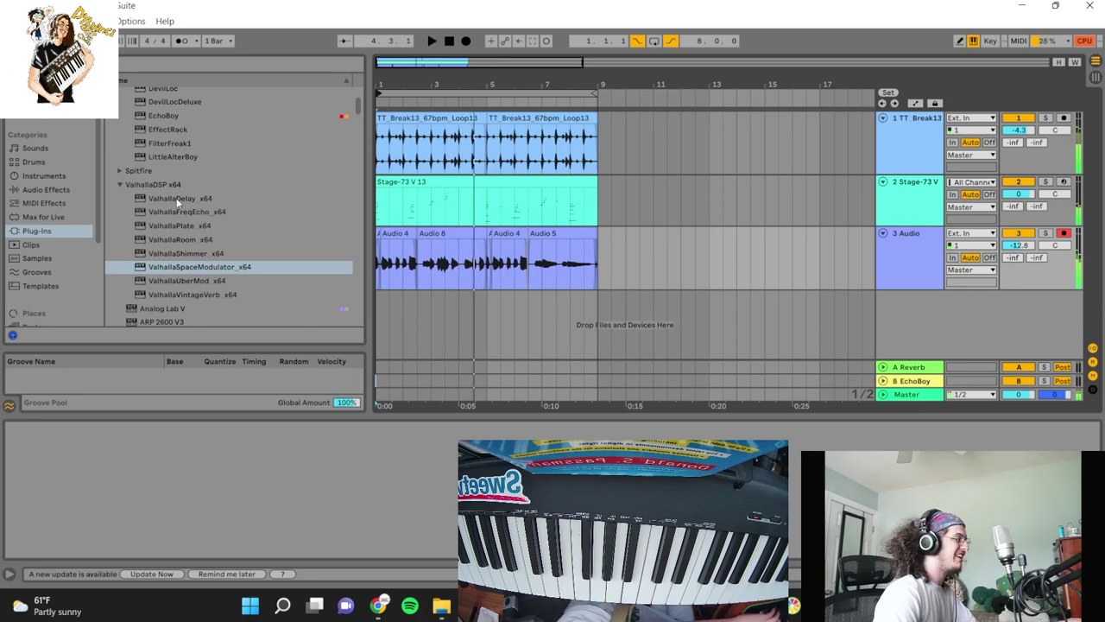
Duplicate the 3 Audio guitar track, arm the copy and record a sparse guitar layer over its eight bars
right_click(941, 263)
click(862, 270)
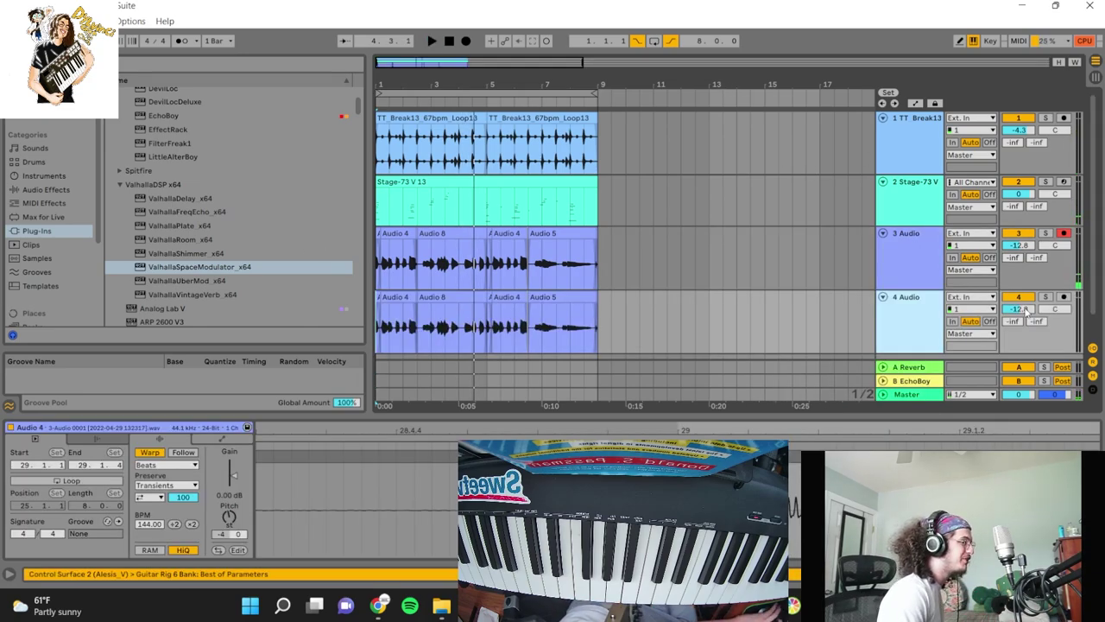
click(1063, 297)
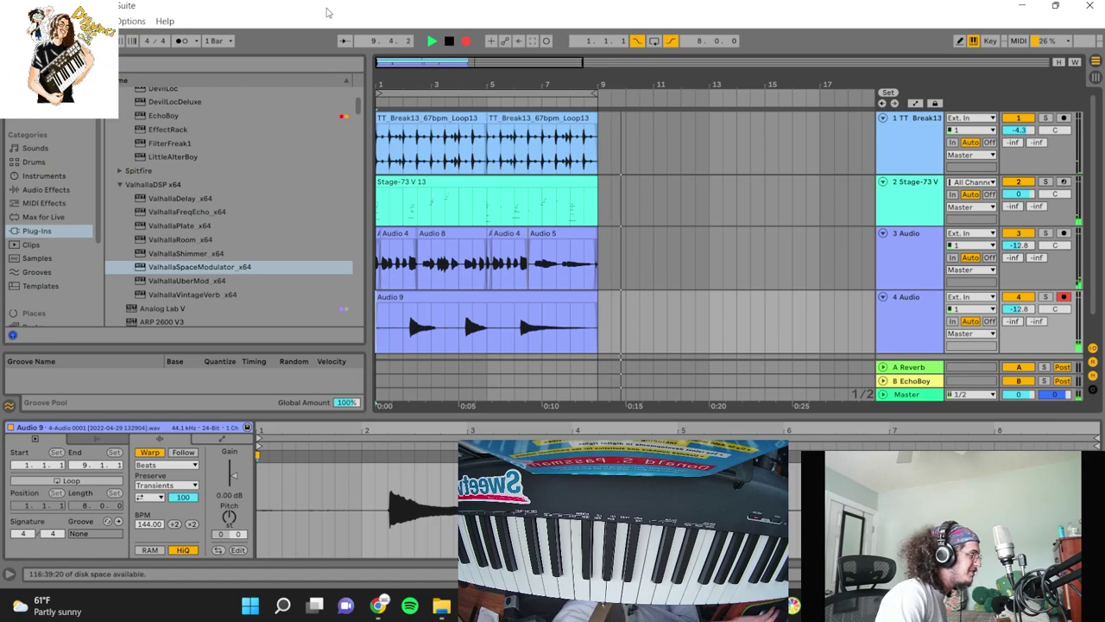
Record a replacement eight-bar guitar take on track 4, play it back and trim its end to 7.3.1
click(466, 41)
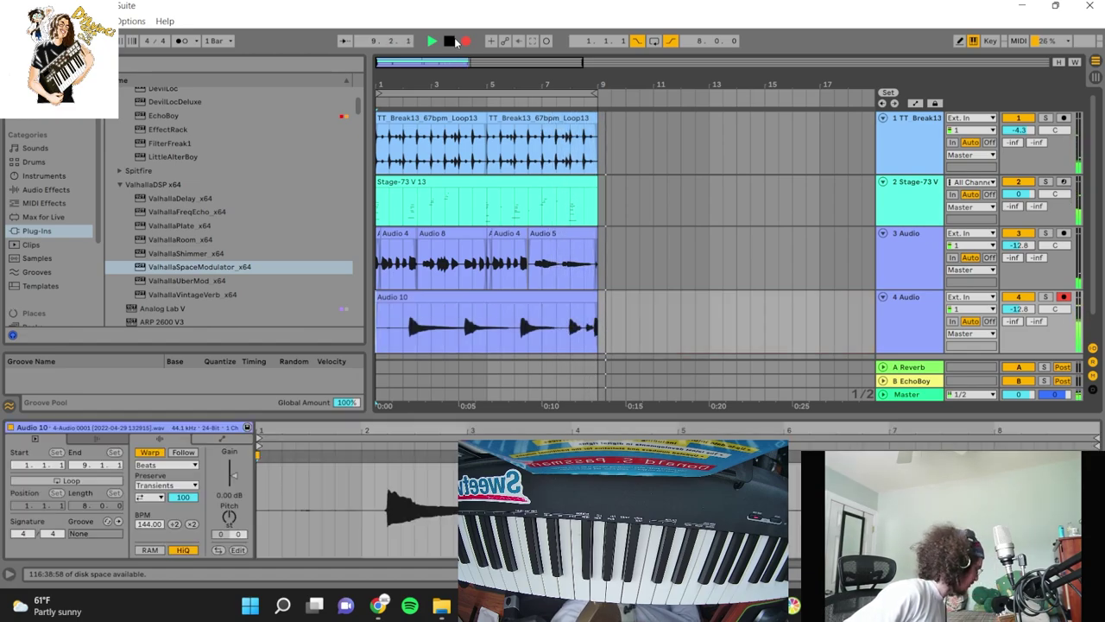
key(space)
key(space)
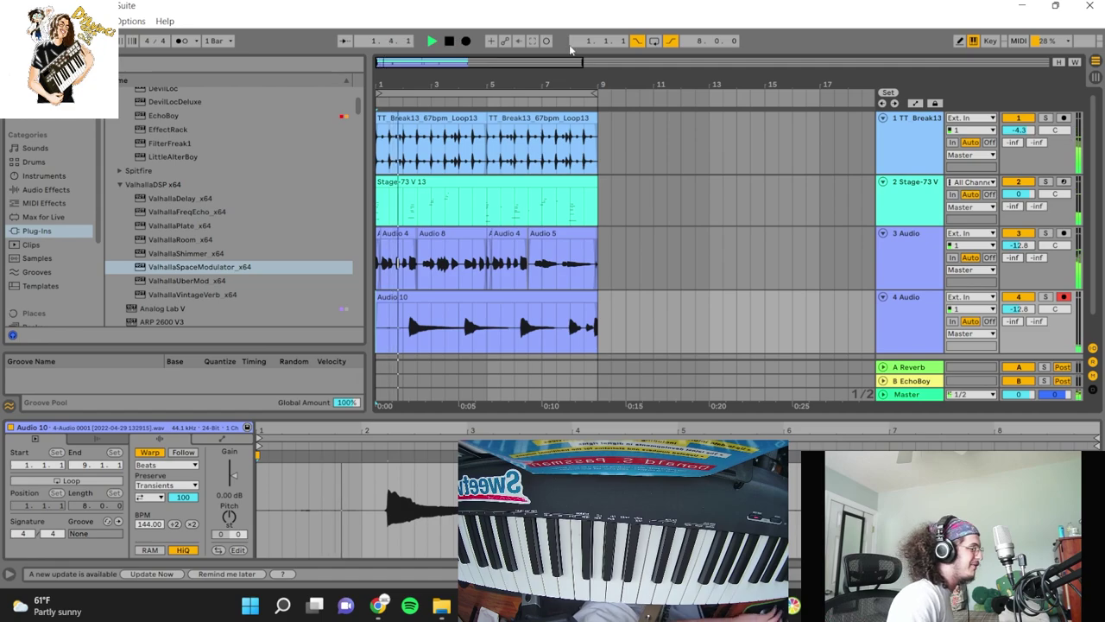
drag(596, 296, 556, 296)
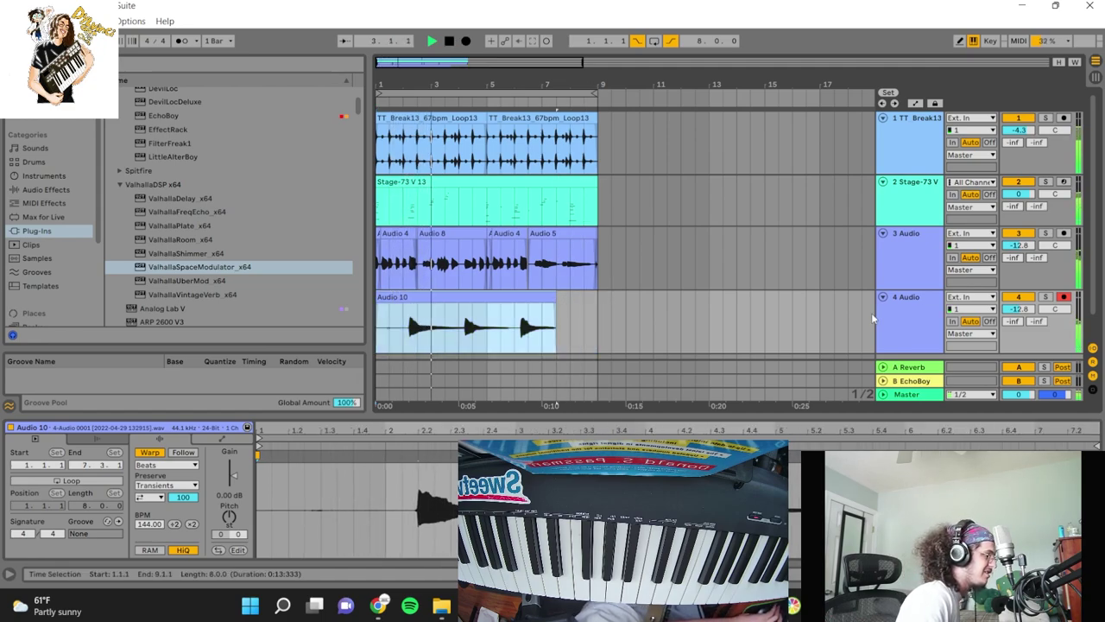
Show track 4's devices, bypass its ValhallaSpaceModulator and set the track's volume to -12.6 dB
key(shift+Tab)
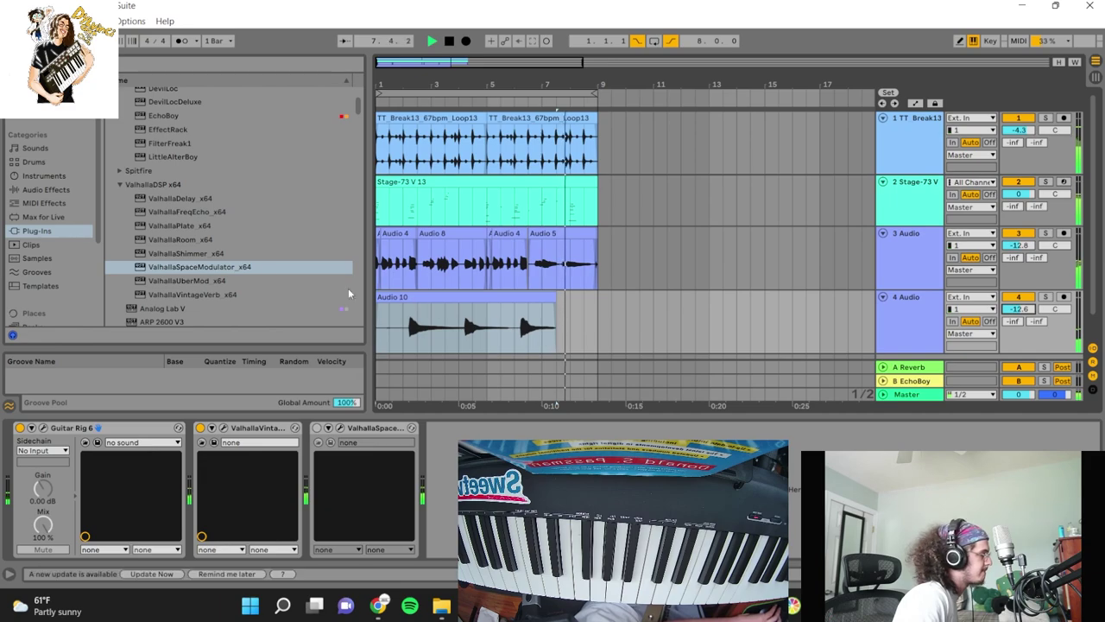
Look through the plug-in instruments, stop playback and turn on looping for 1.1.1 through 9.1.1 instead of punch recording
scroll(173, 261, down, 2)
scroll(89, 244, down, 1)
scroll(175, 275, down, 3)
scroll(174, 275, down, 3)
scroll(175, 275, up, 4)
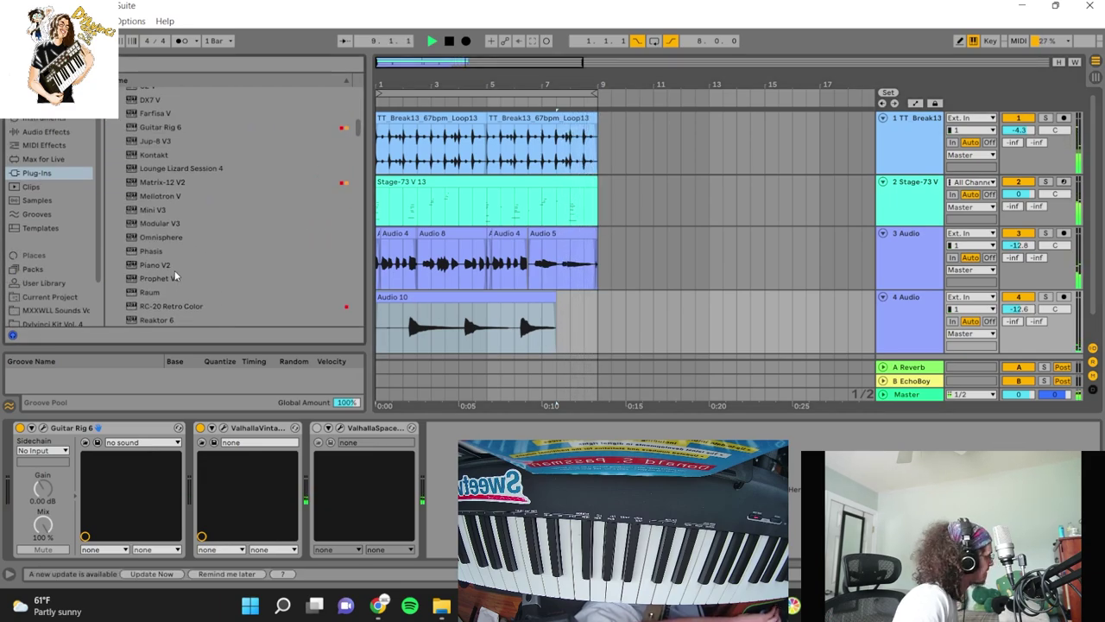
scroll(540, 242, down, 1)
click(654, 42)
click(449, 42)
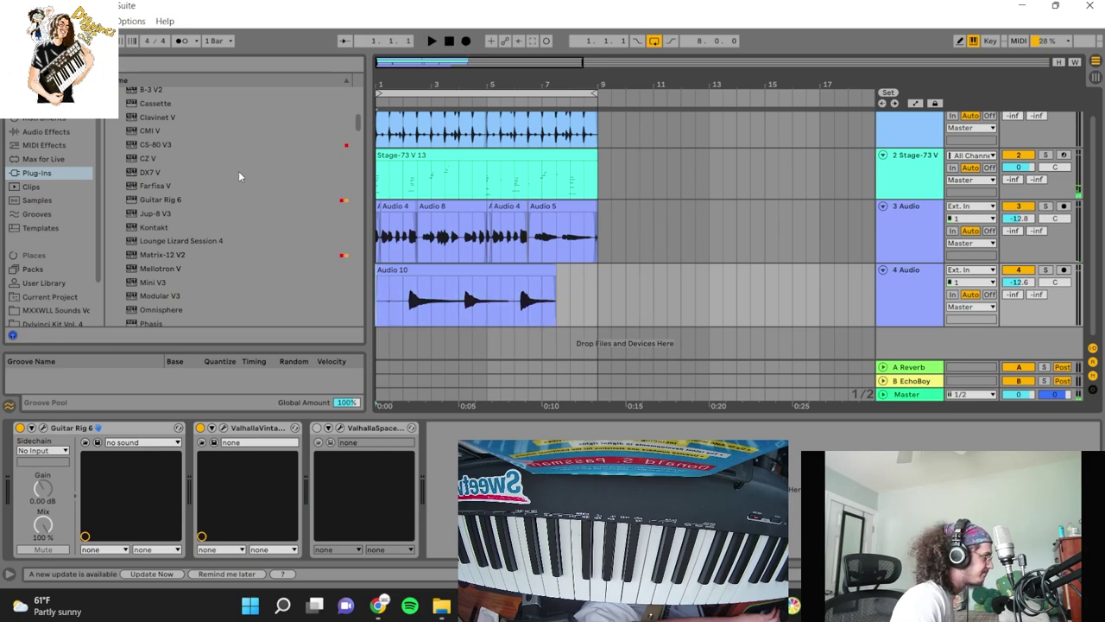
Add the Mellotron V instrument as a new MIDI track below the 4 Audio track
drag(150, 173, 193, 256)
scroll(185, 256, down, 3)
drag(154, 224, 857, 343)
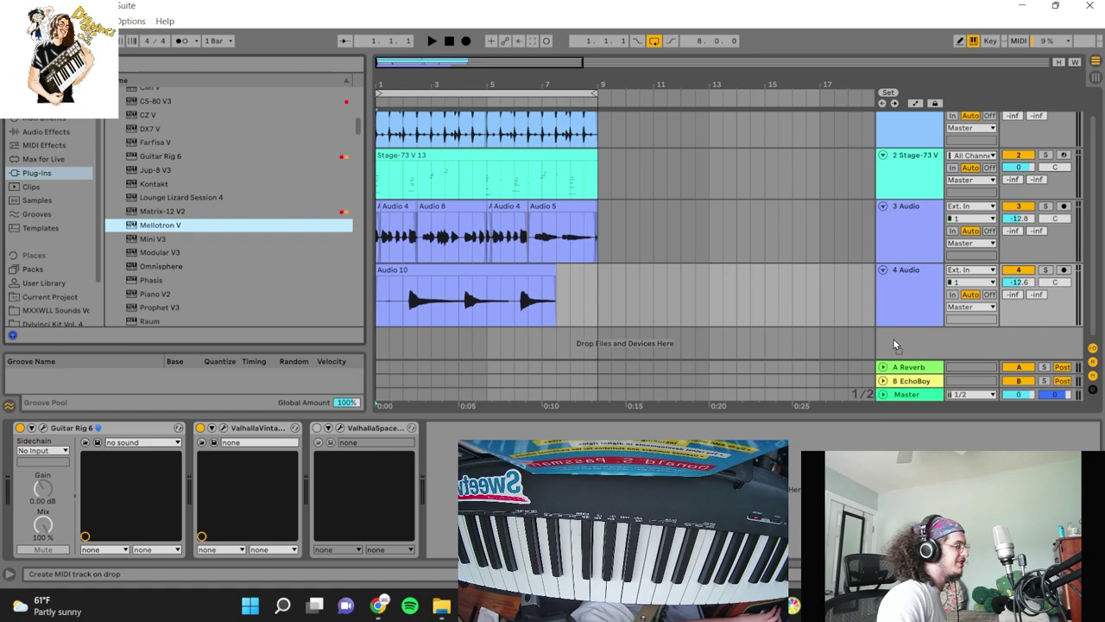
Switch to the Twitch stream manager in Chrome, read the recent chat messages and start the stream preview
click(380, 603)
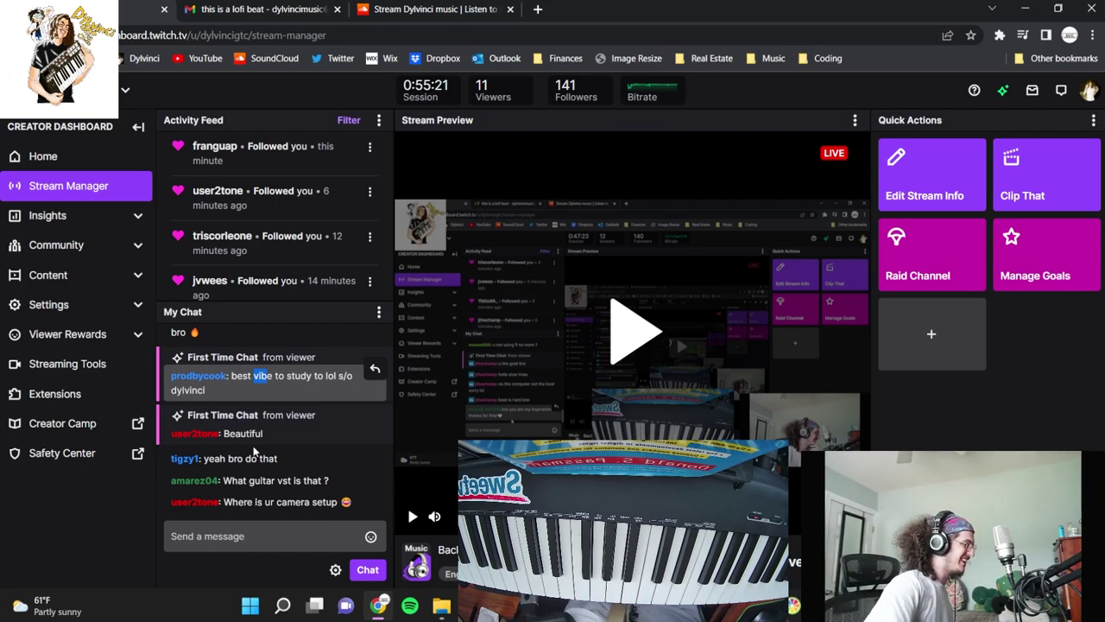
scroll(255, 451, up, 2)
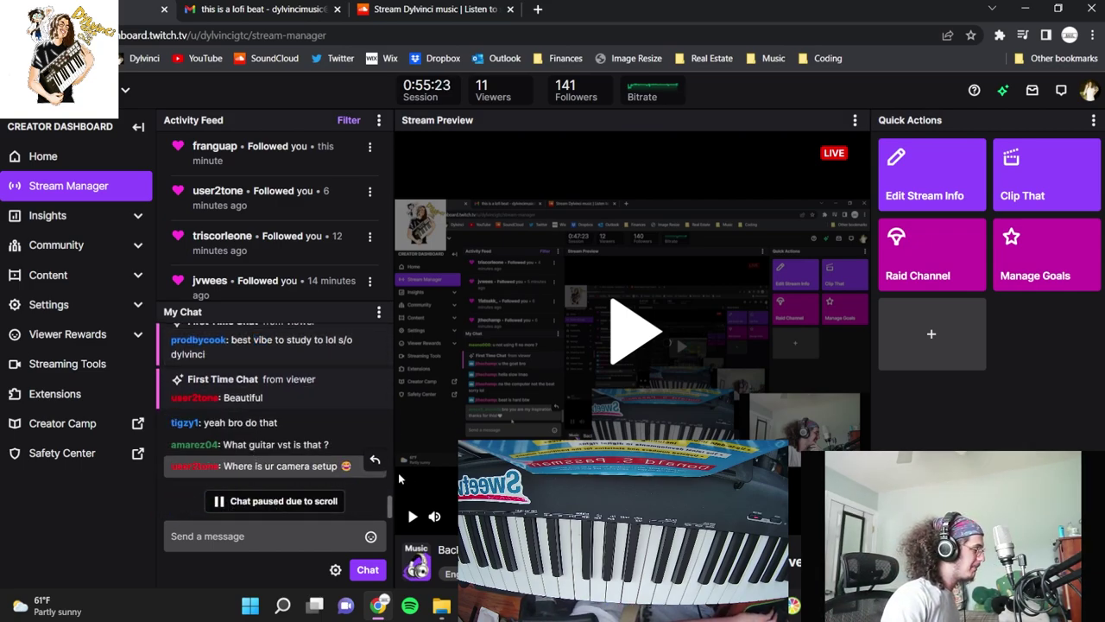
click(412, 516)
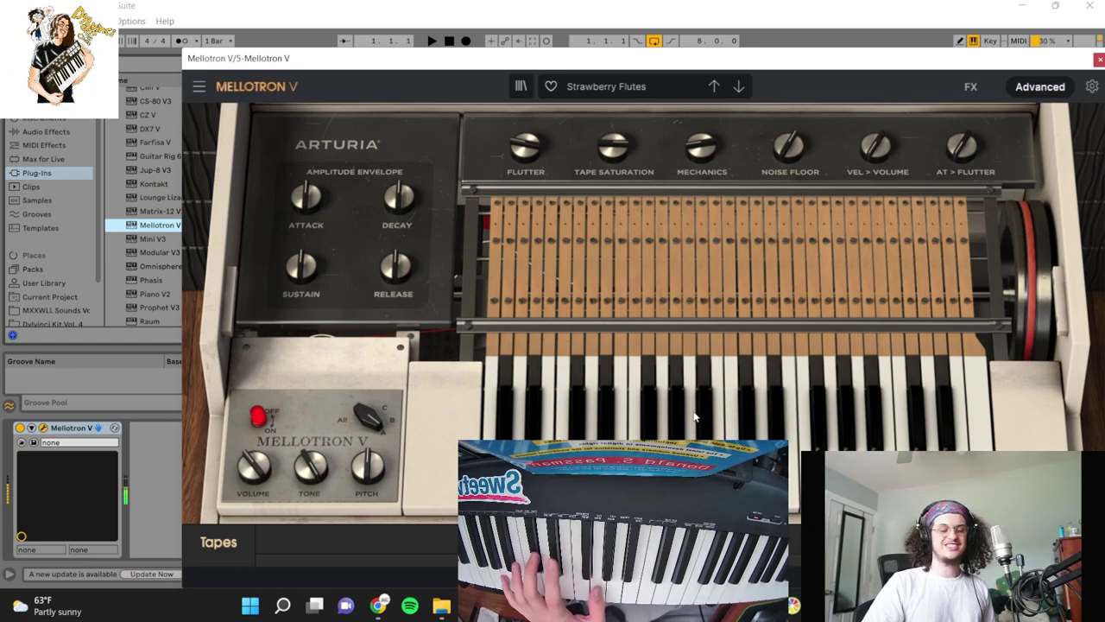
Load the Vibes preset from the Keys category in Mellotron V
click(590, 86)
mouse_move(599, 144)
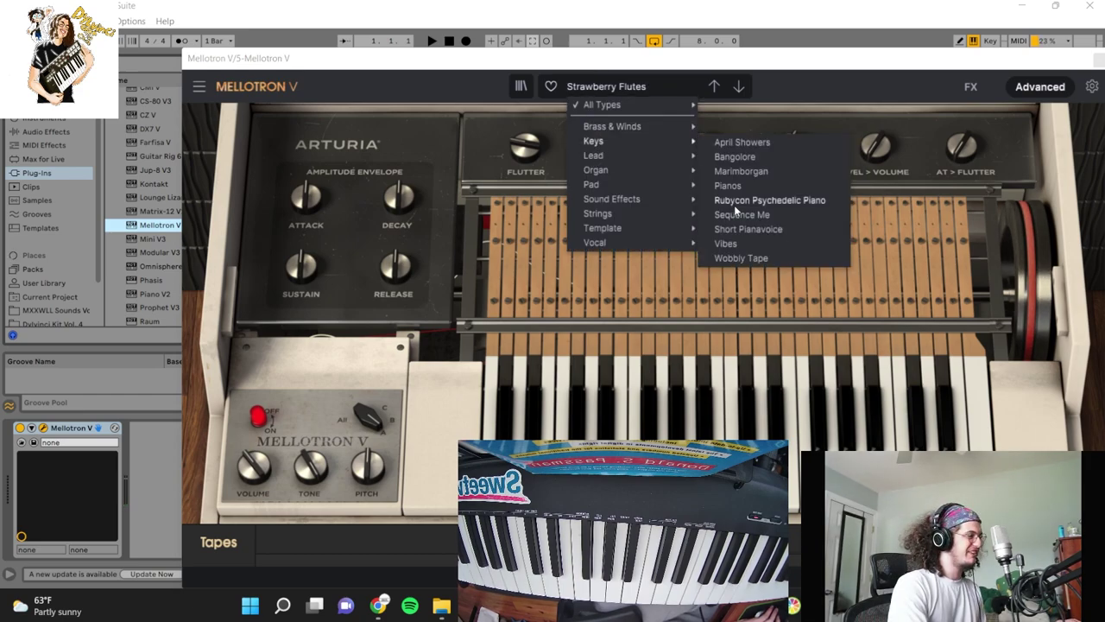
click(727, 243)
Go back to the Twitch stream manager, read the newest chat messages and return to Ableton Live
click(378, 605)
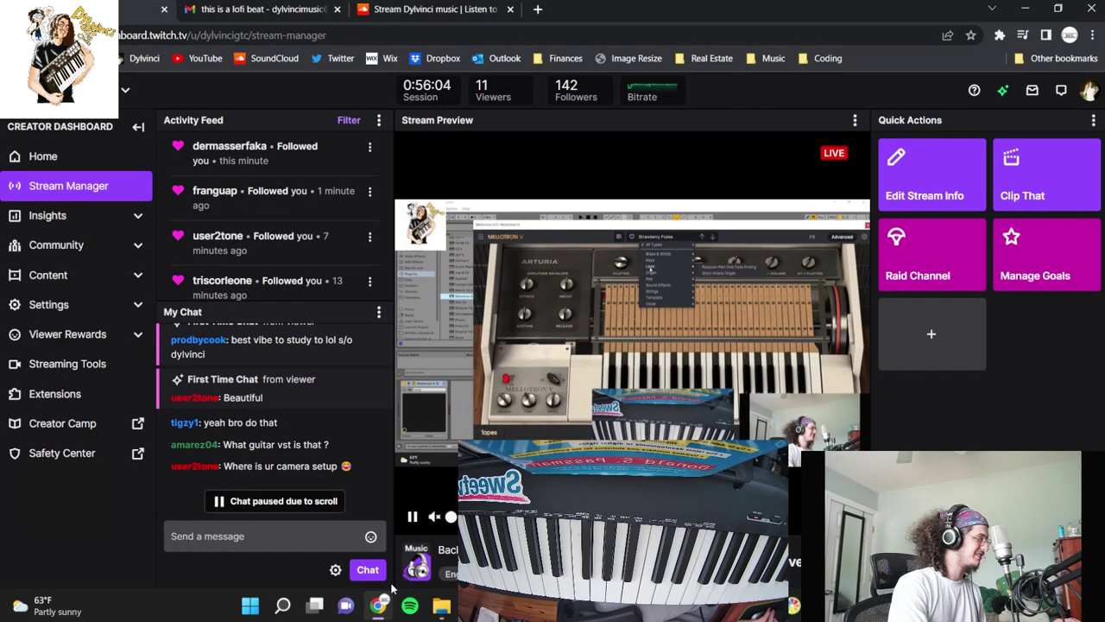
scroll(271, 451, down, 2)
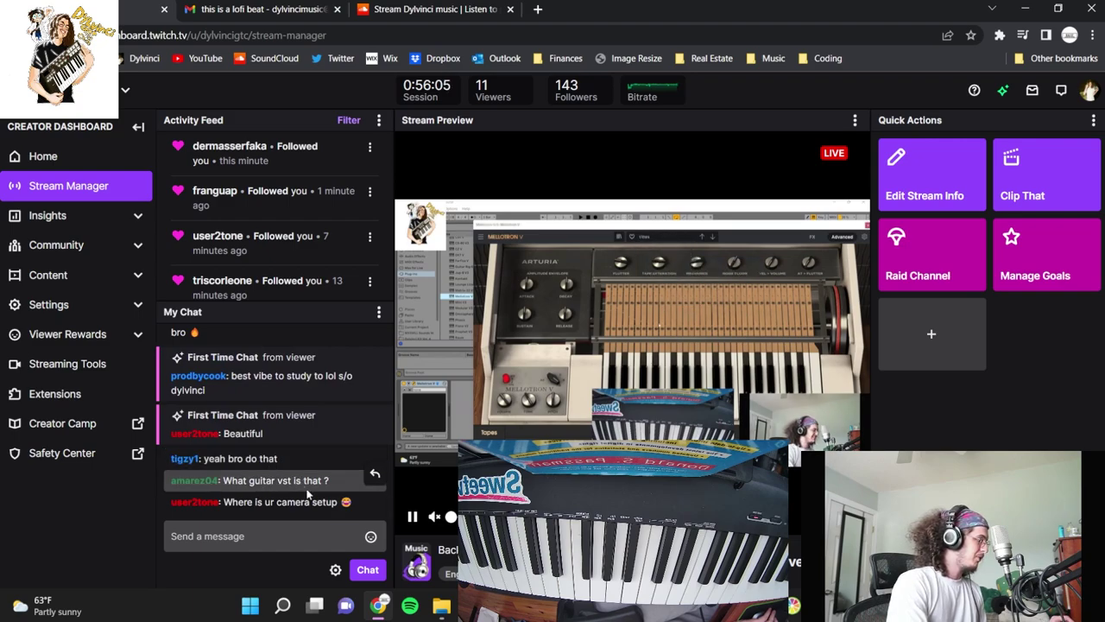
click(376, 597)
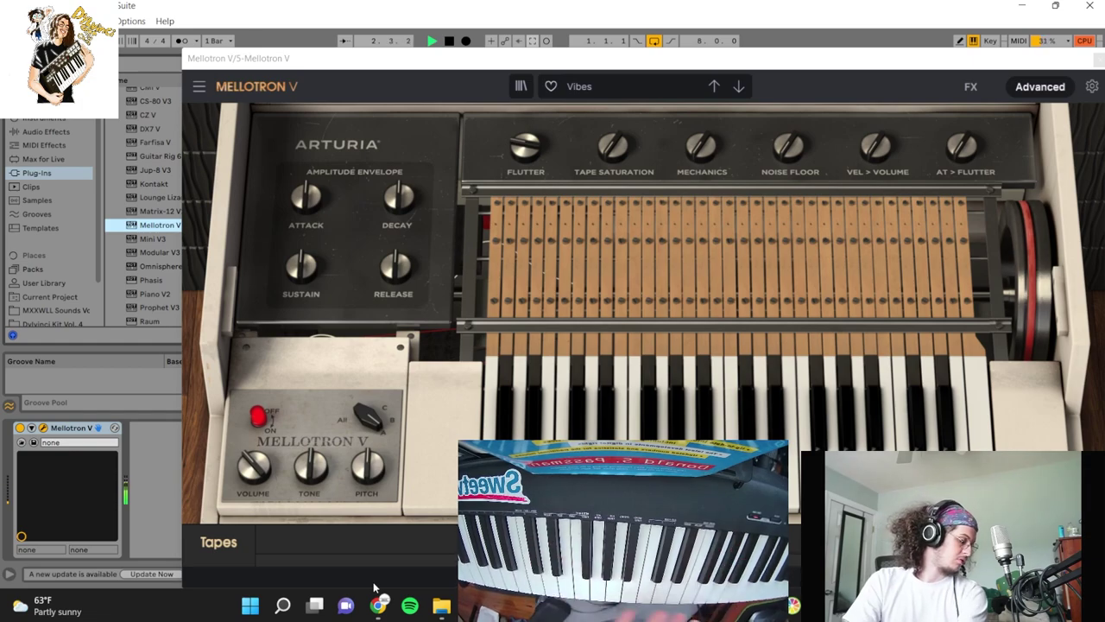
Switch Mellotron V to the Wobbly Tape preset, stop playback and close the instrument's window
click(740, 85)
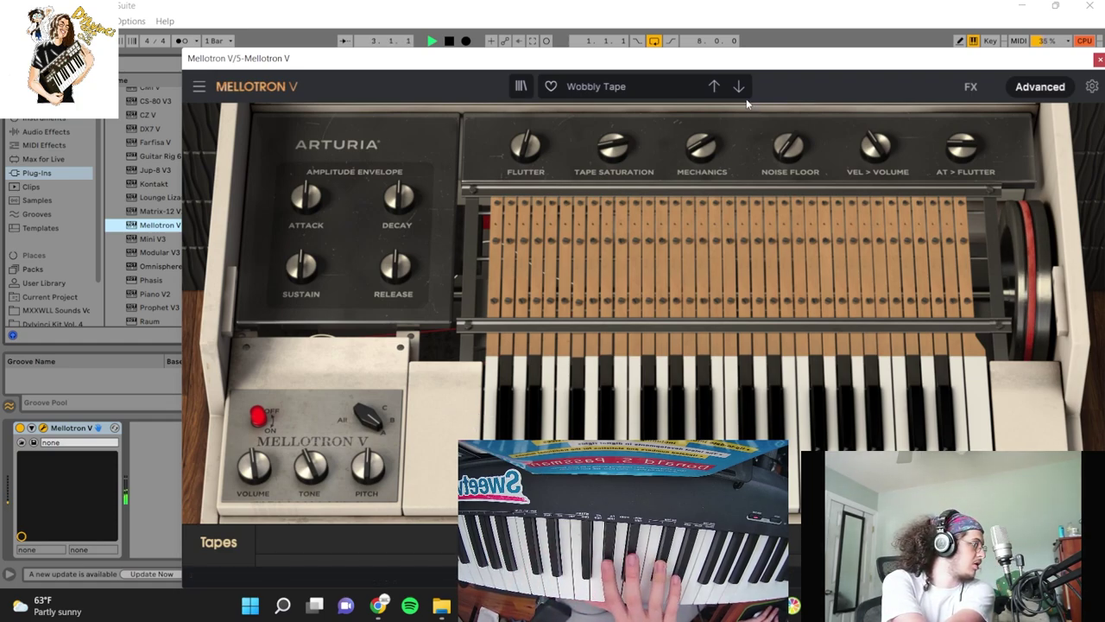
click(448, 41)
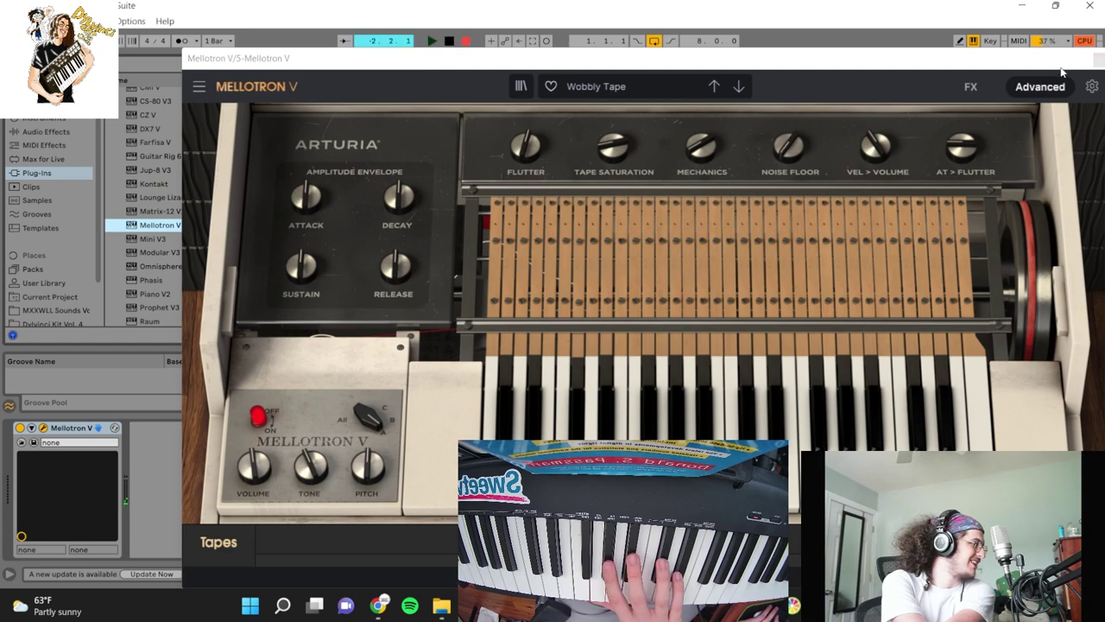
click(1098, 60)
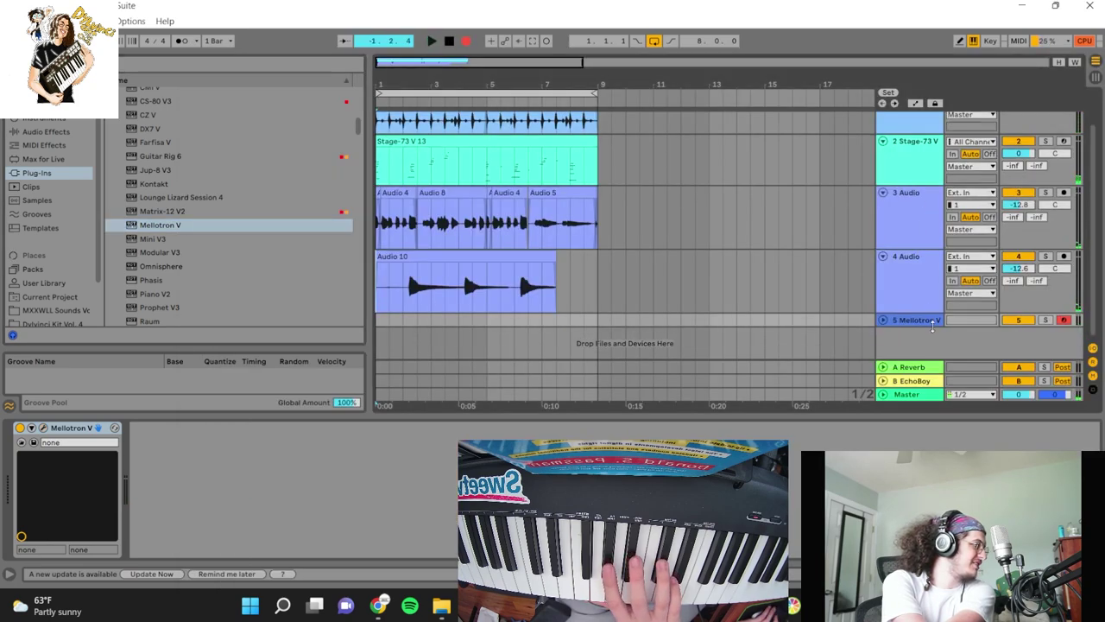
Enlarge the 5 Mellotron V track, record a MIDI part on it over the eight-bar loop and stop
drag(932, 326, 934, 359)
drag(409, 85, 454, 82)
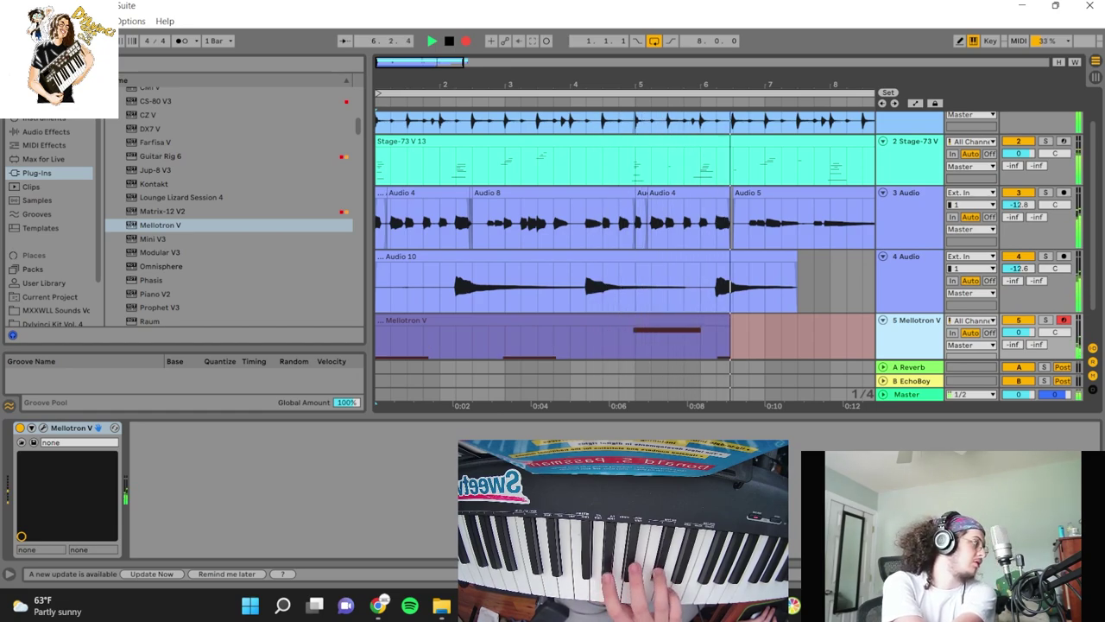
drag(690, 83, 543, 82)
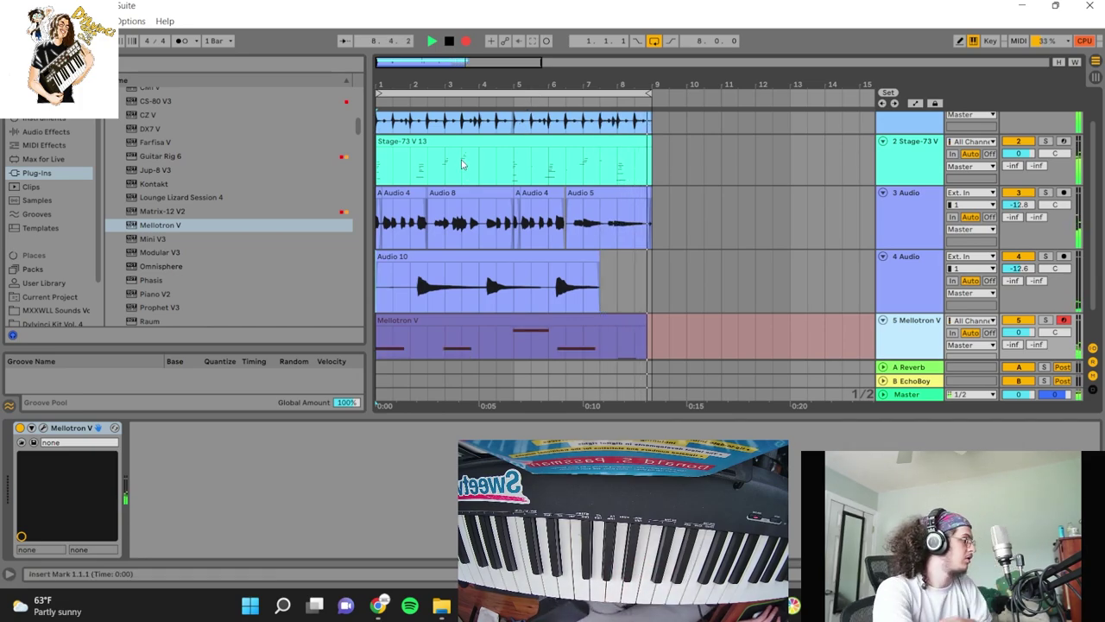
key(space)
scroll(519, 160, down, 1)
click(528, 328)
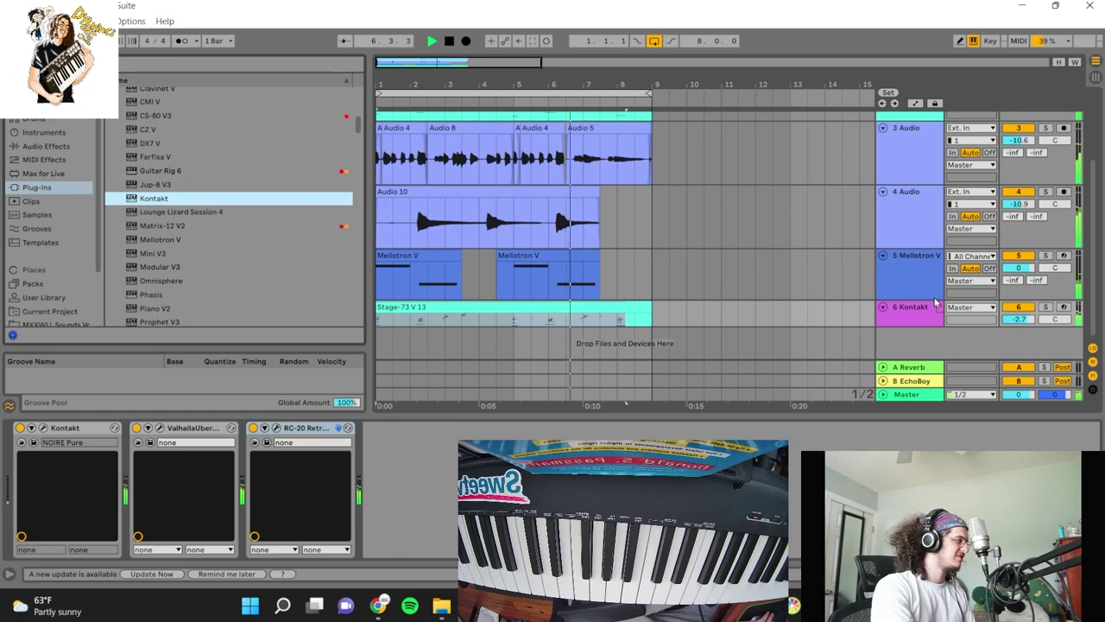
Add Kontakt as a new MIDI track below track 6 and load Scarbee Rickenbacker Bass - Palm Muted.nki in it
drag(935, 302, 923, 352)
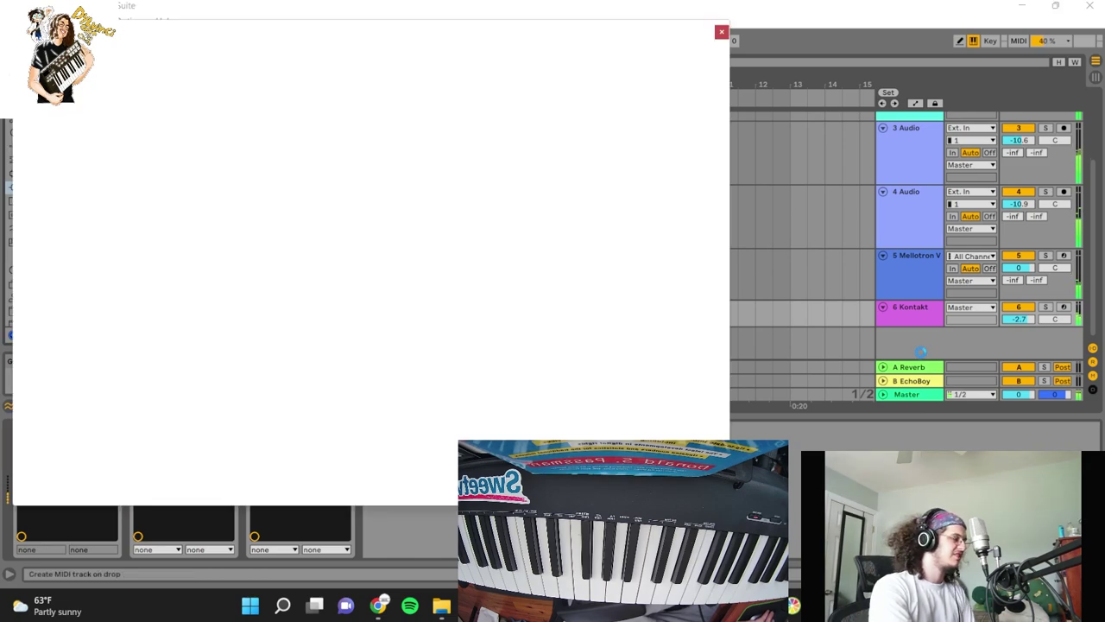
scroll(172, 259, down, 15)
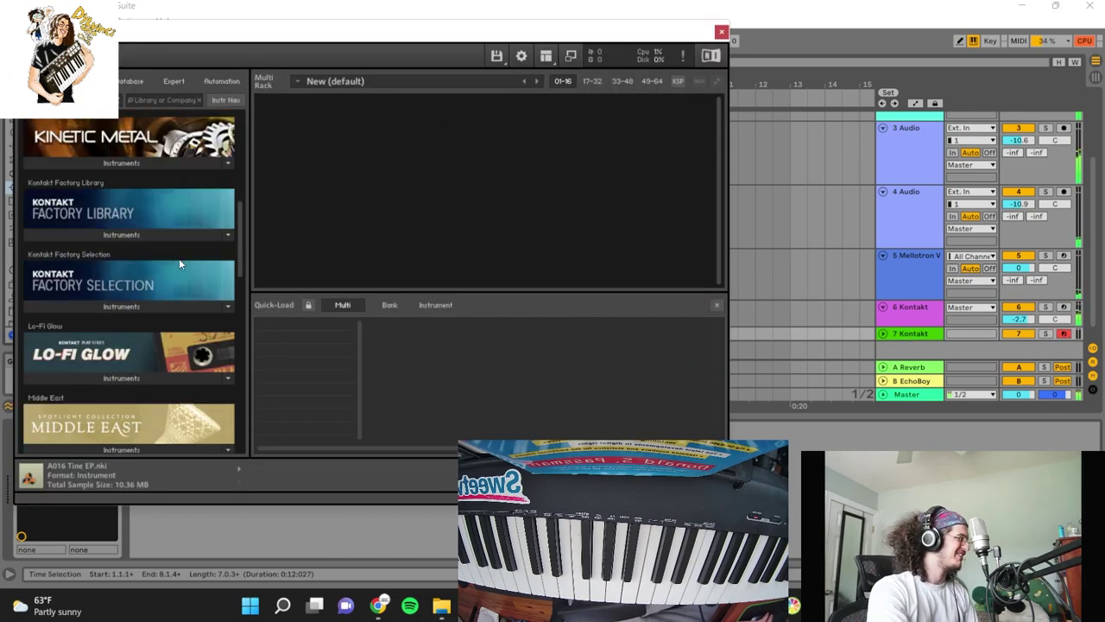
scroll(142, 285, down, 1)
click(148, 231)
drag(144, 249, 143, 253)
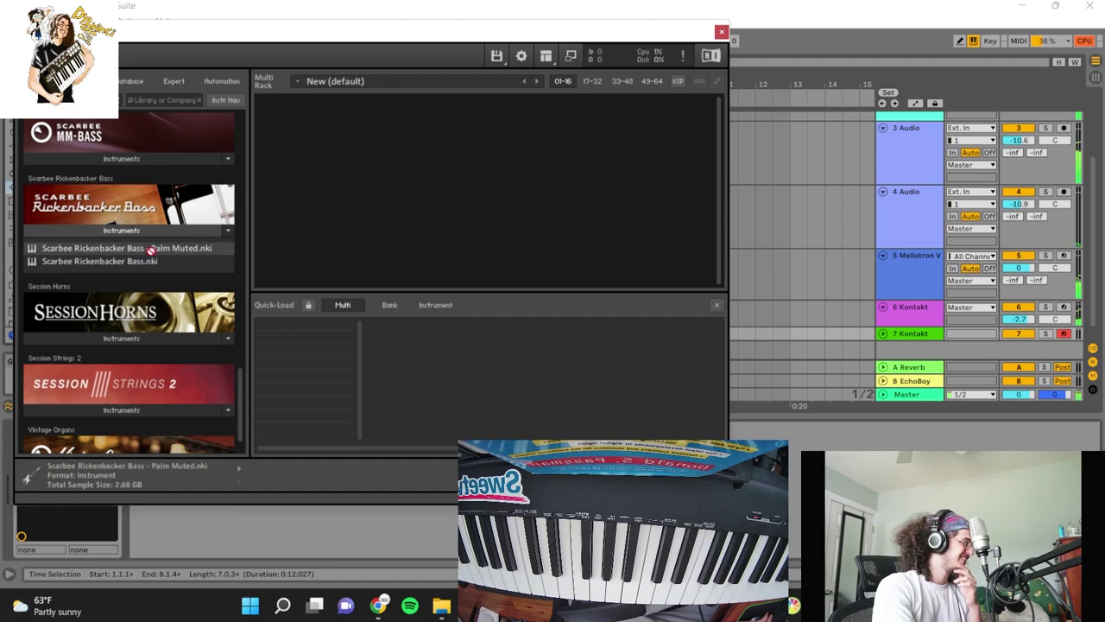
click(349, 178)
Choose the Dub Bass preset for the Rickenbacker bass, set track 7's volume to -5.2 dB and stop playback
click(294, 232)
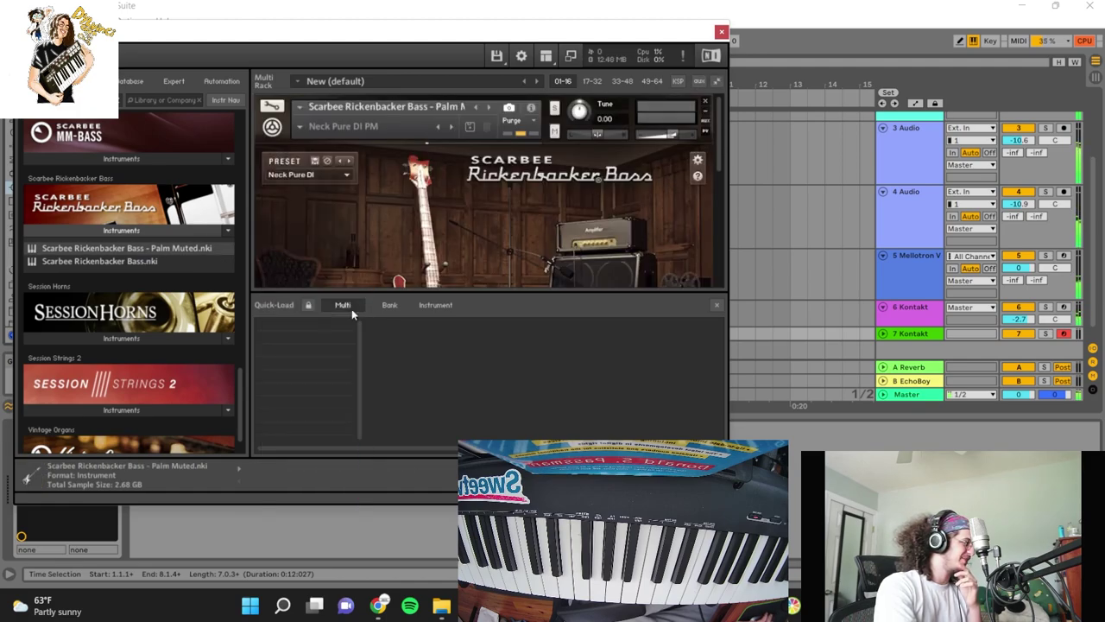
click(911, 335)
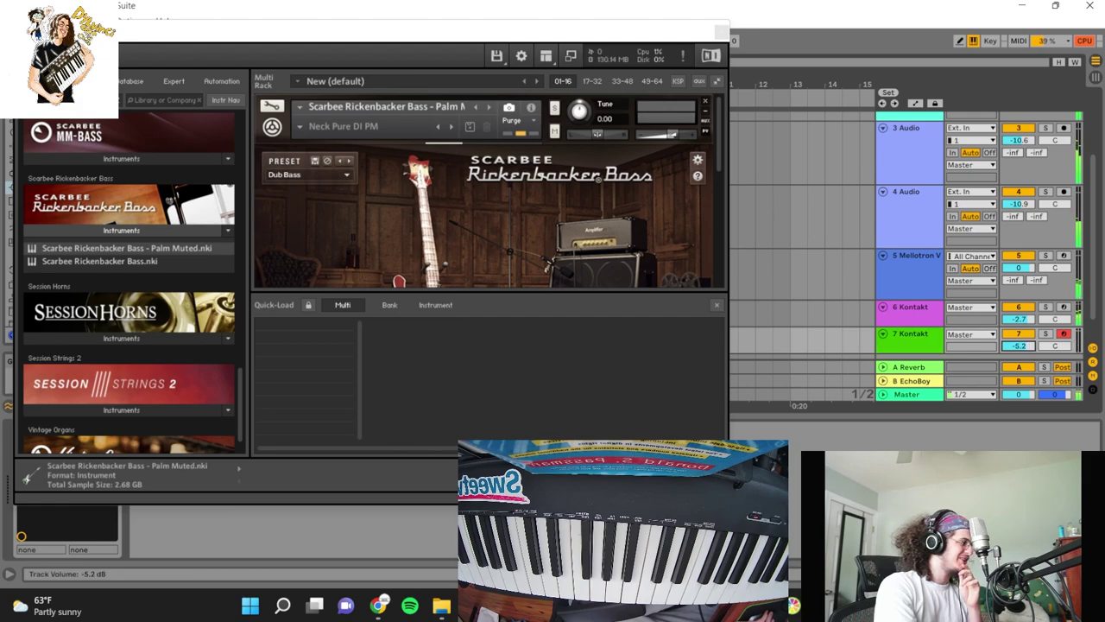
drag(398, 38, 522, 39)
click(448, 40)
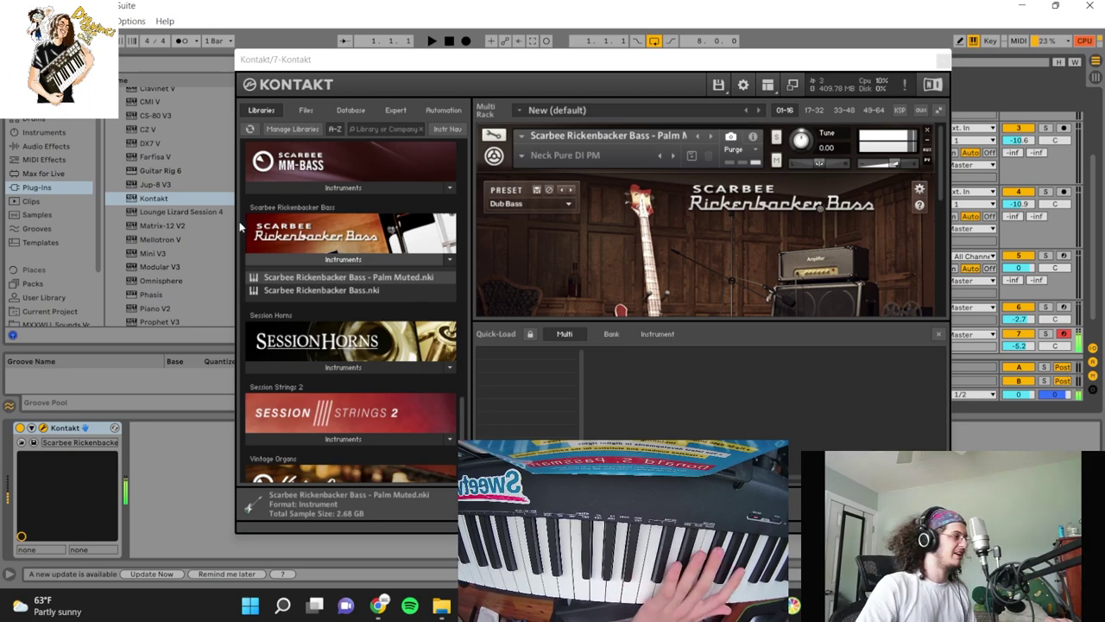
Close Kontakt, record an eight-bar bass part on track 7, restarting once for a second take, and play it back
click(554, 208)
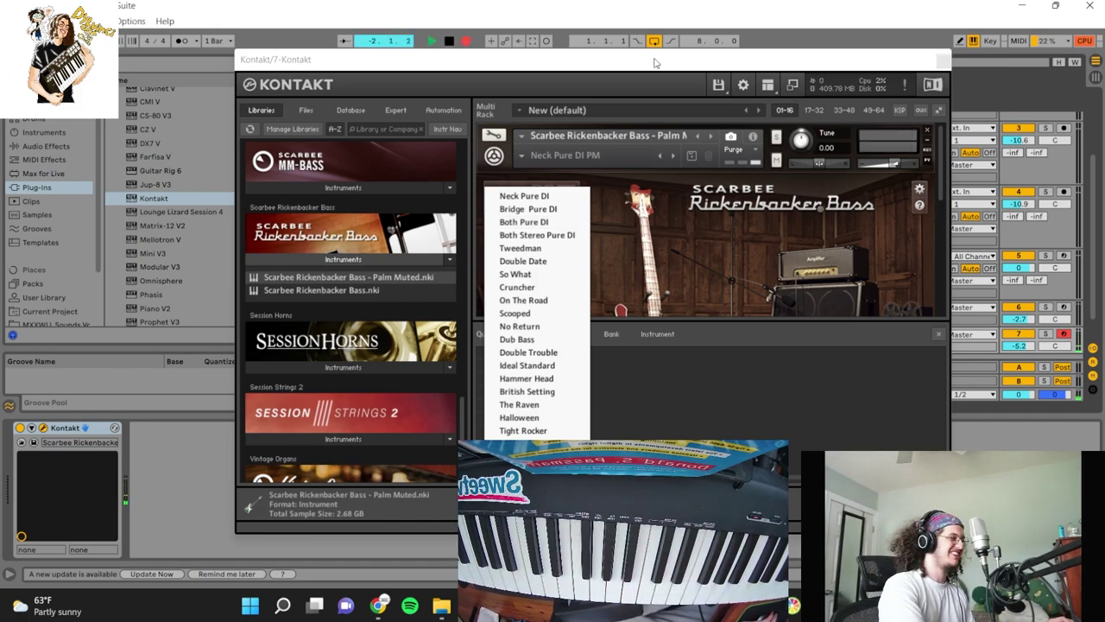
click(943, 60)
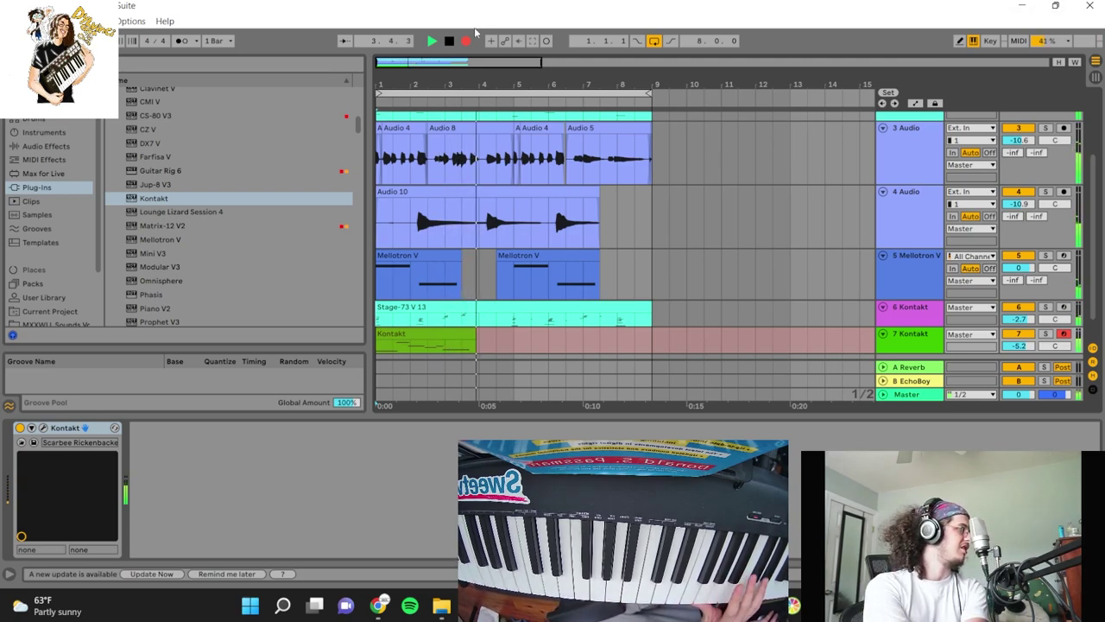
click(450, 41)
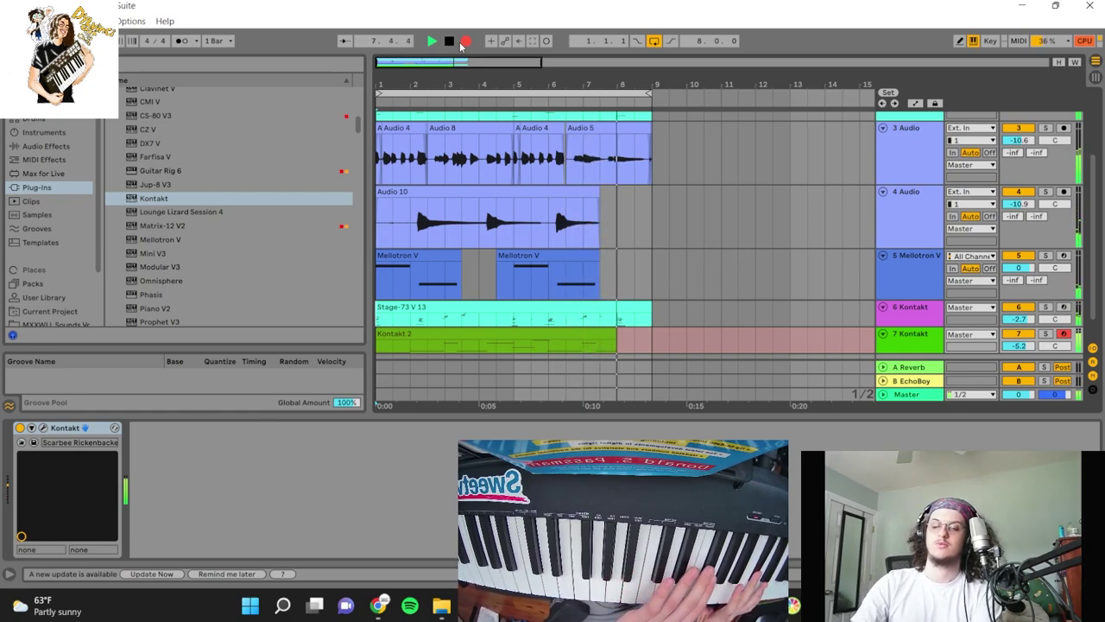
key(space)
key(space)
Open the Kontakt 2 bass clip on track 7, quantize all its notes through the quantize settings and hide the clip editor
scroll(570, 264, down, 2)
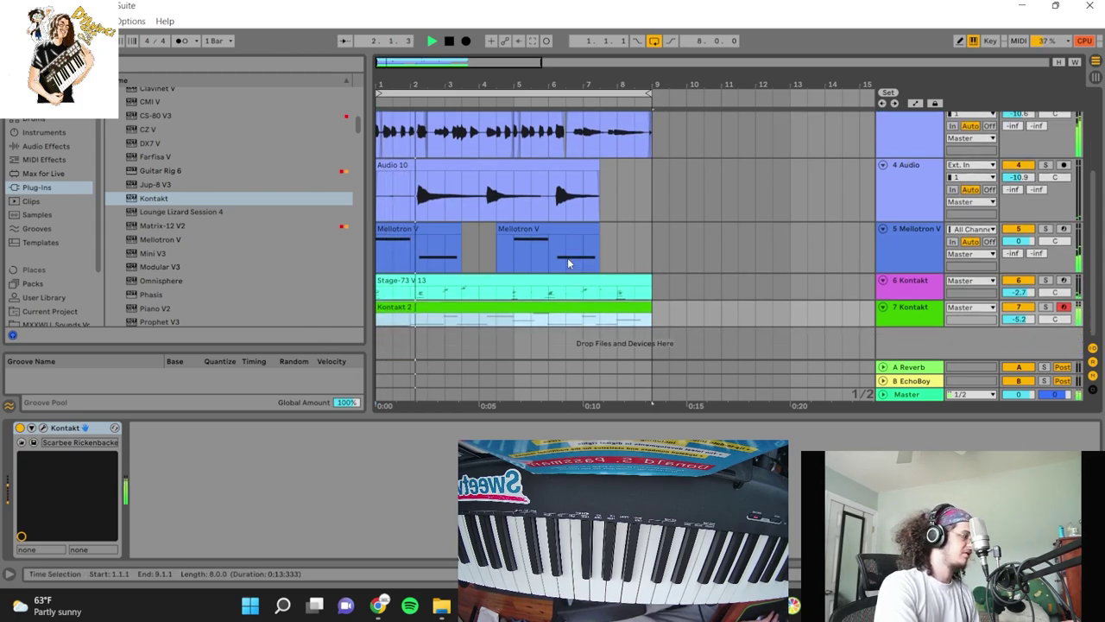
double_click(555, 308)
right_click(752, 376)
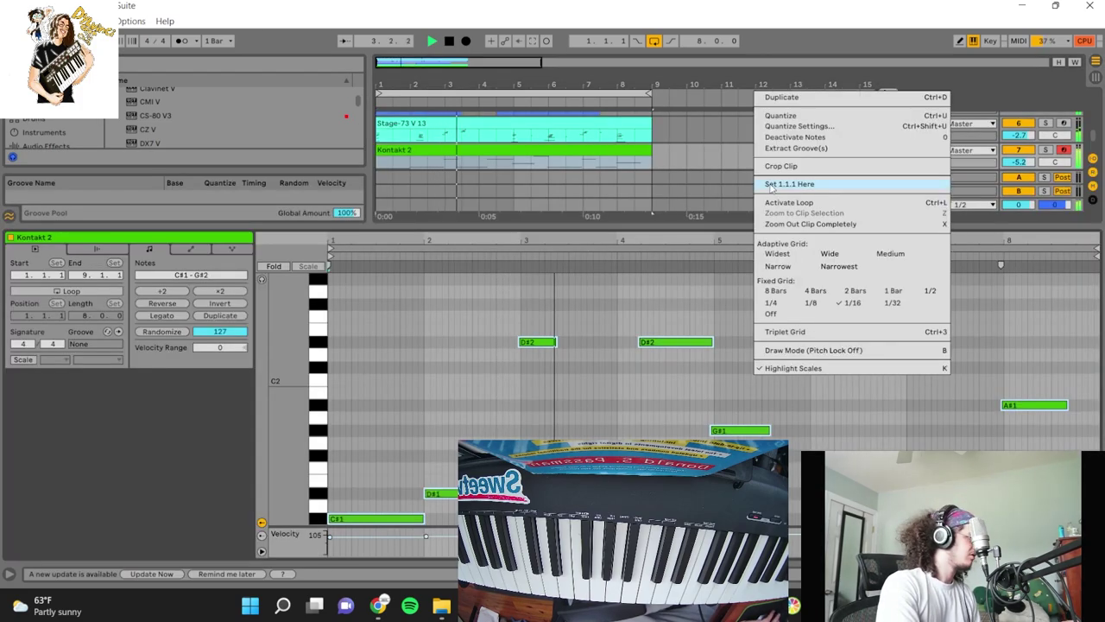
click(790, 126)
click(530, 321)
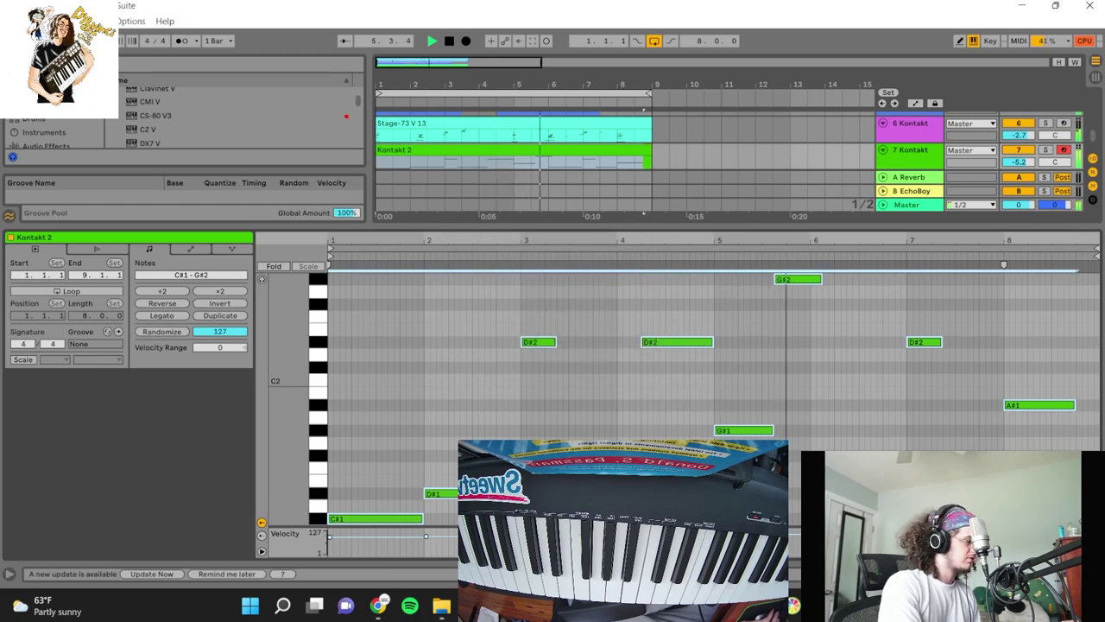
click(1095, 573)
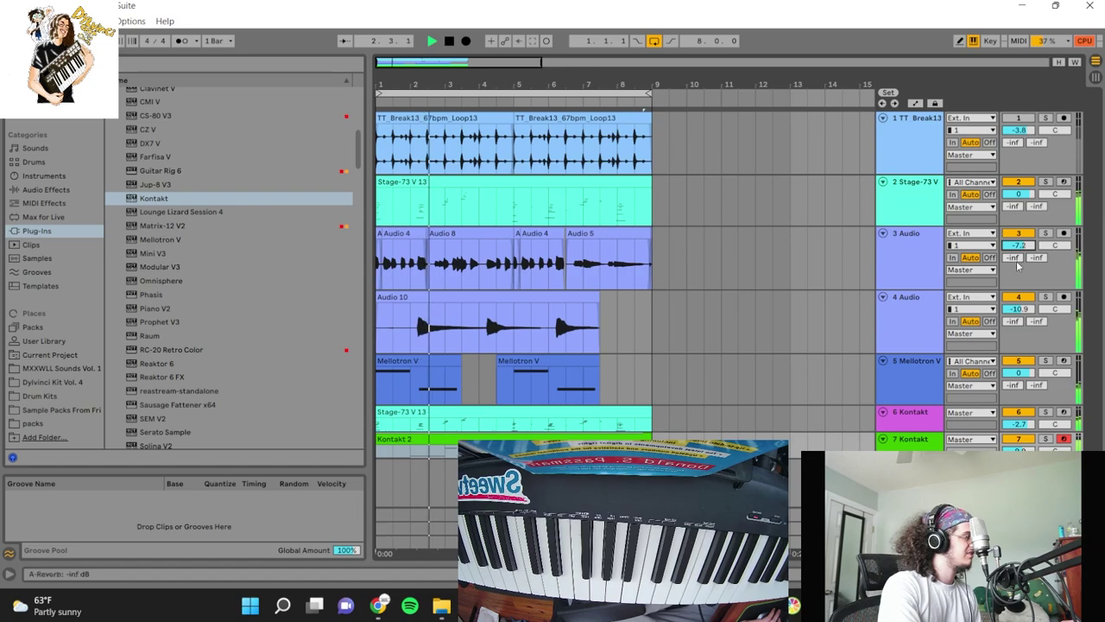
Set the 4 Audio track's volume to -10.4 dB and select the 3 Audio track to reach its devices
drag(1017, 309, 1017, 307)
click(928, 248)
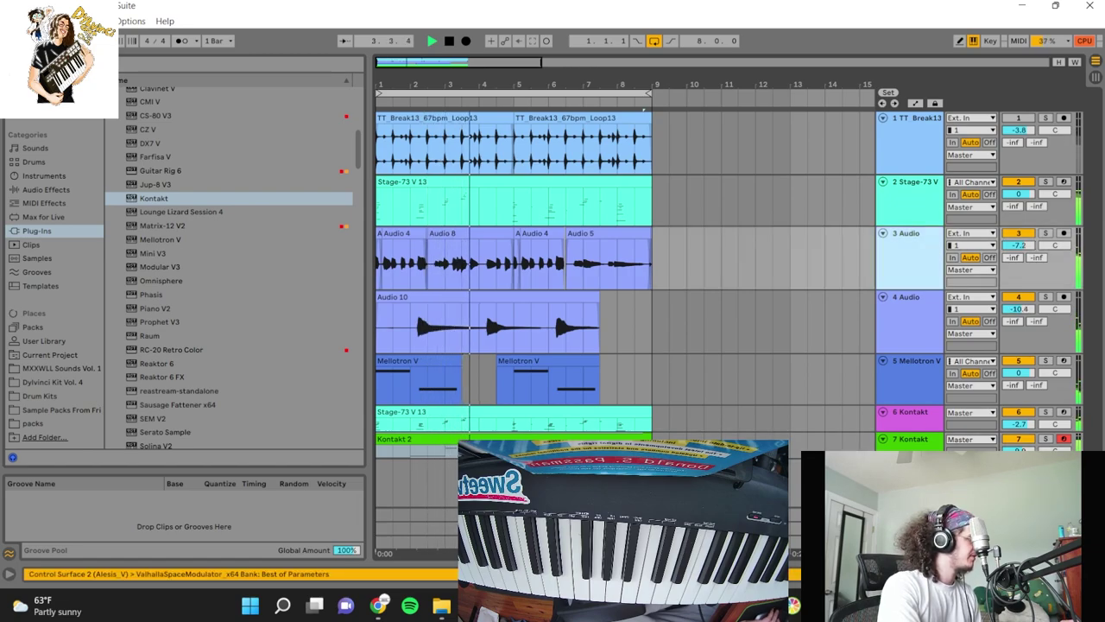
key(space)
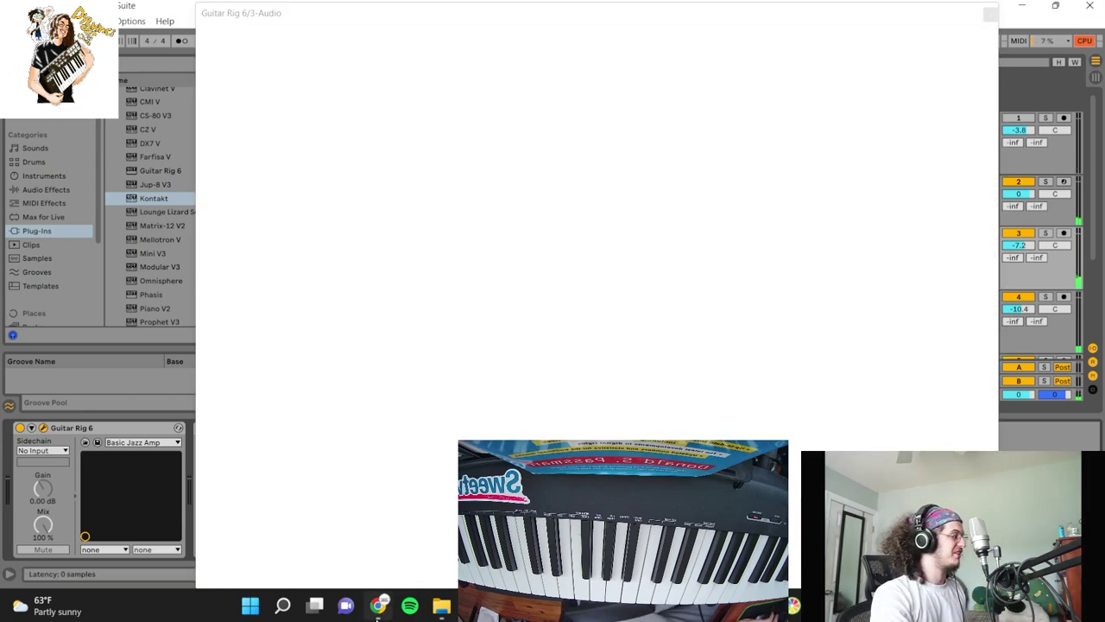
Load the Dream Lounge preset in the 3 Audio track's Guitar Rig 6, raise the track's volume and close the plug-in
scroll(306, 516, down, 3)
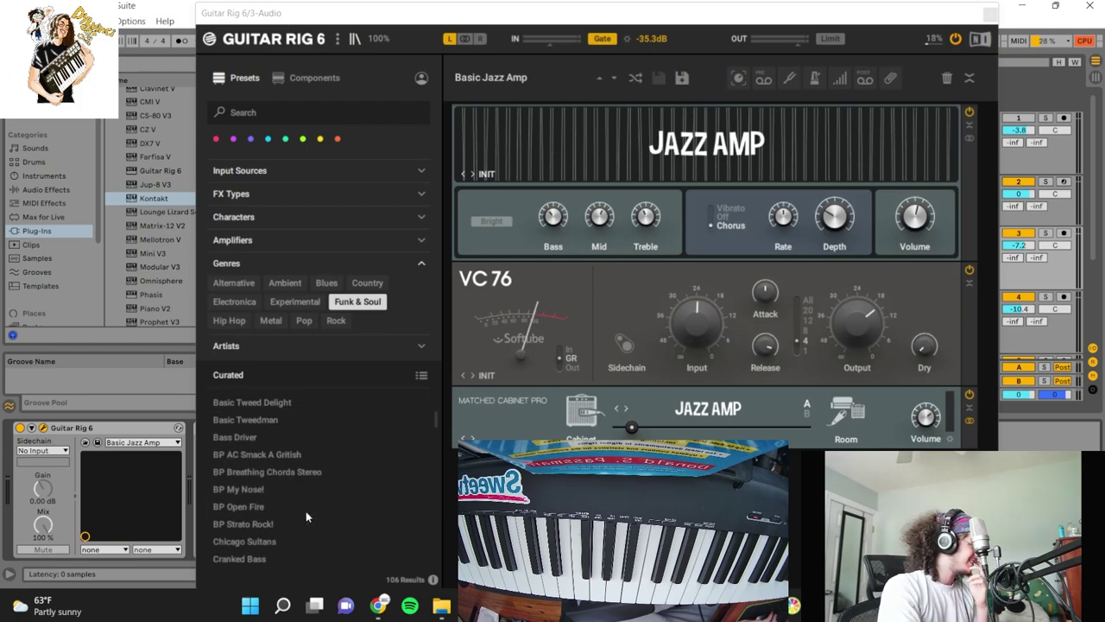
drag(371, 22, 650, 47)
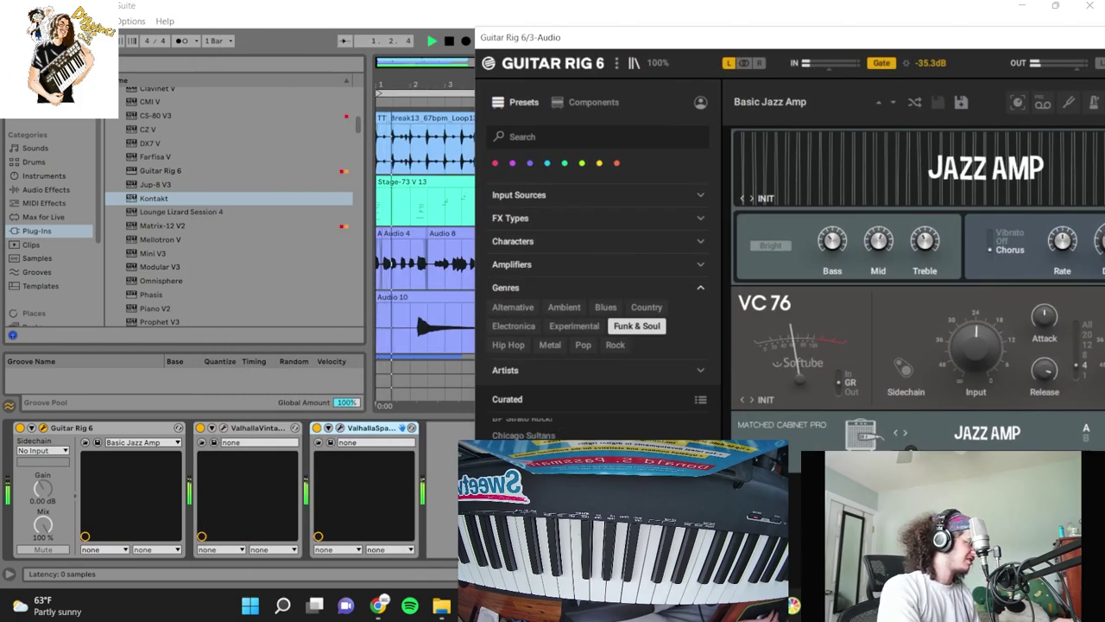
drag(838, 45, 521, 313)
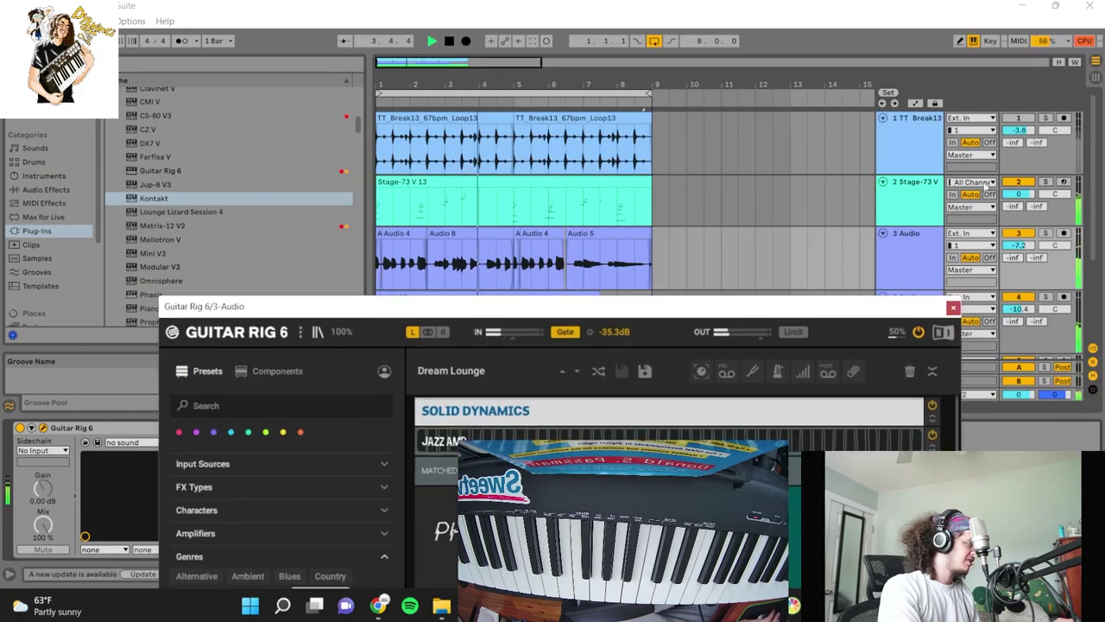
drag(1019, 248, 1019, 235)
drag(733, 298, 706, 128)
click(926, 136)
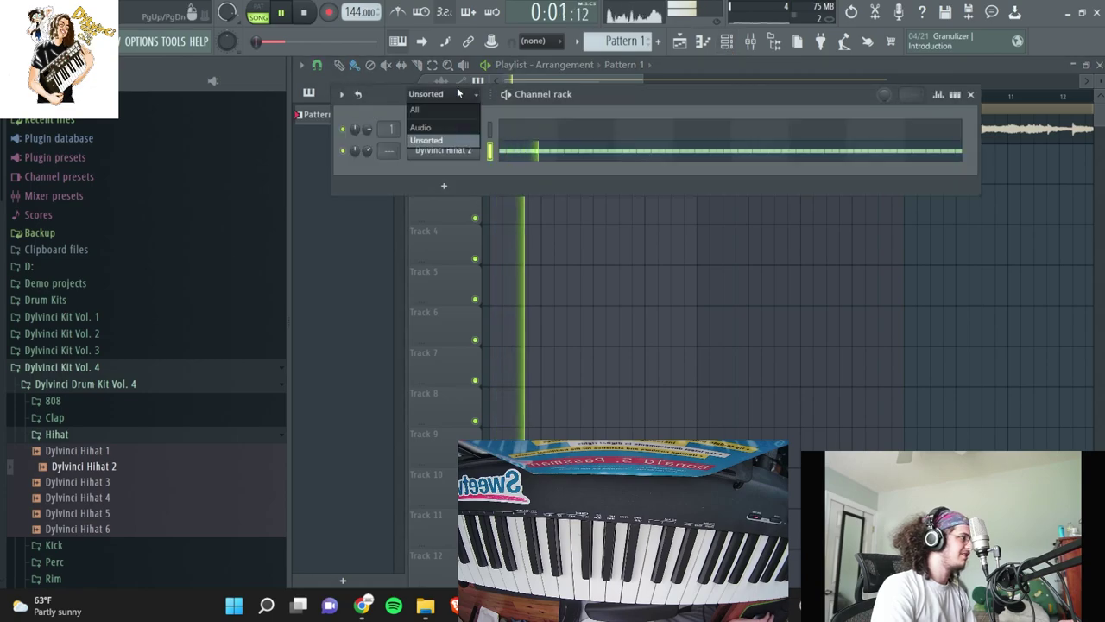
Show all channels in the channel rack, open the 1409 audio clip's settings and set its time-stretching mode to Stretch
click(449, 129)
click(660, 227)
click(757, 266)
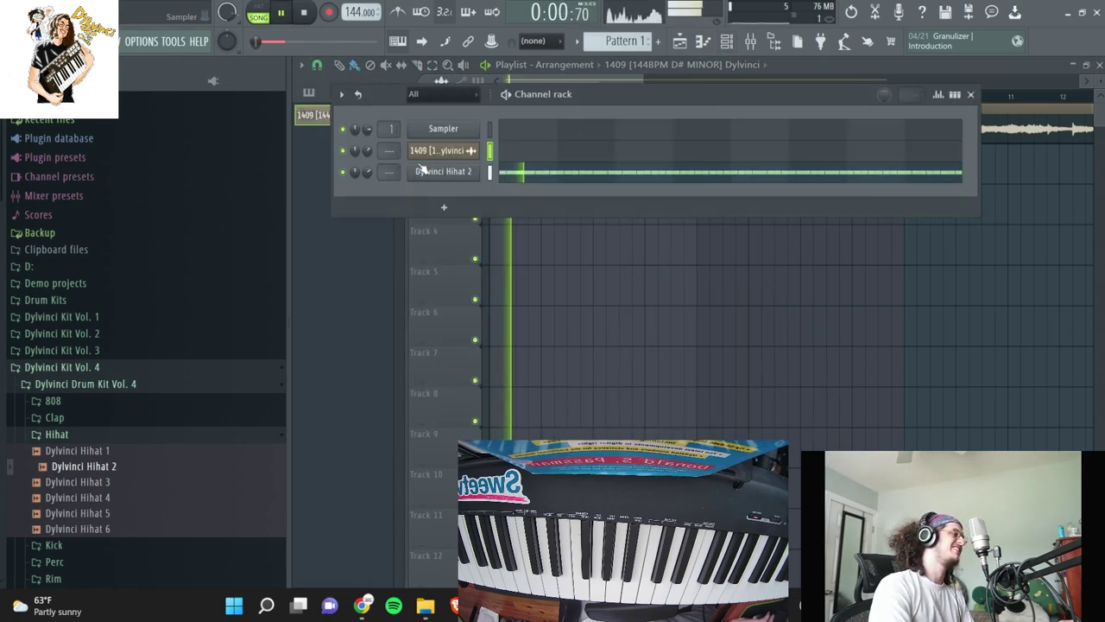
click(442, 129)
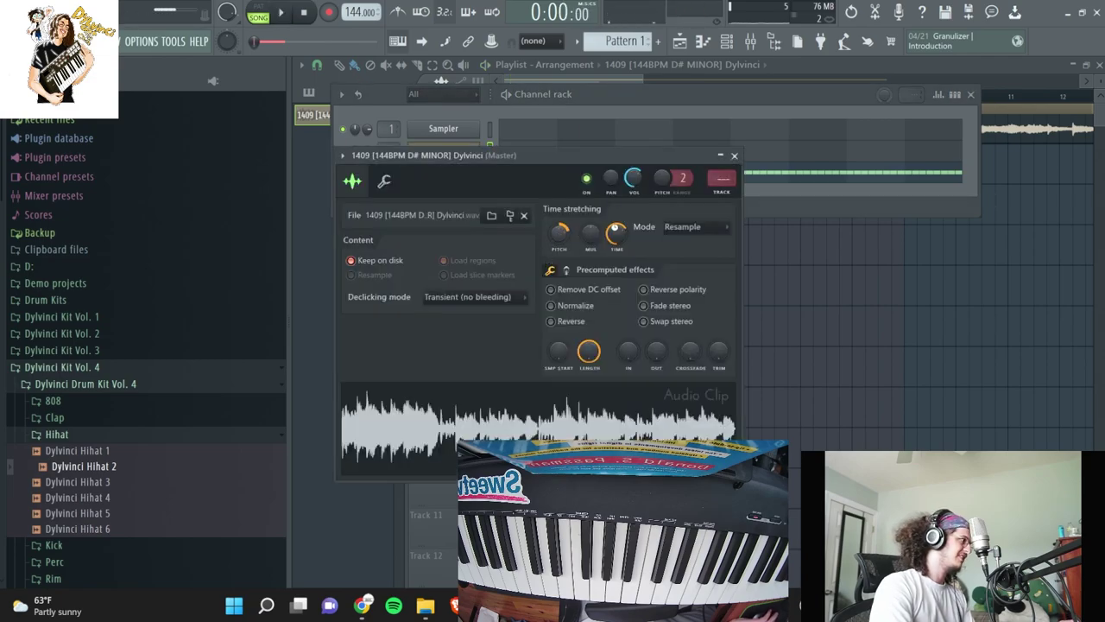
key(space)
click(687, 226)
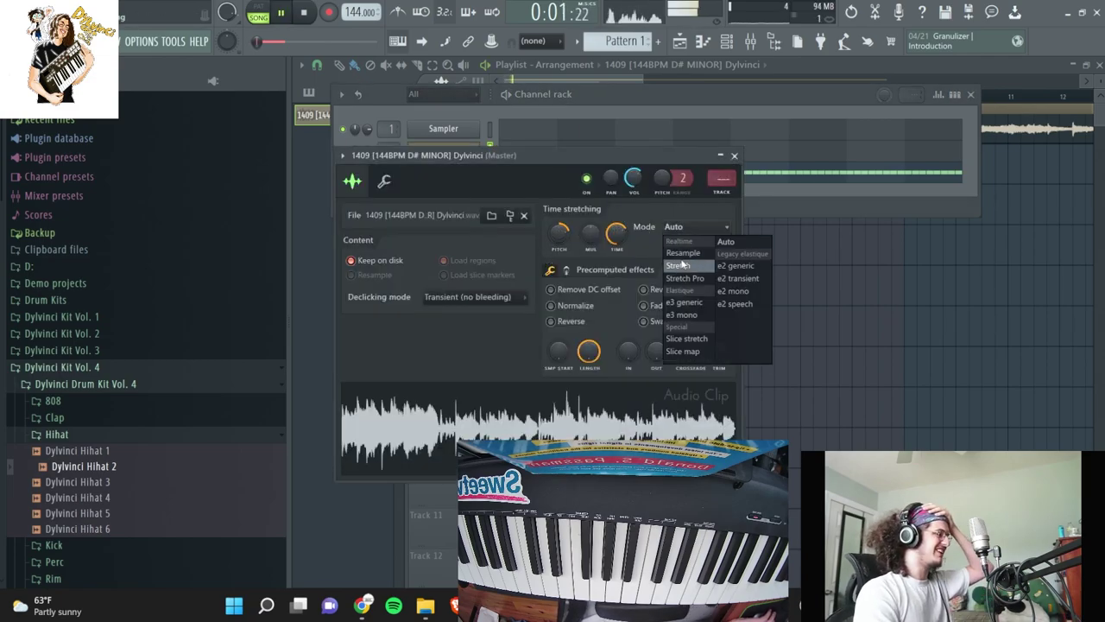
click(682, 264)
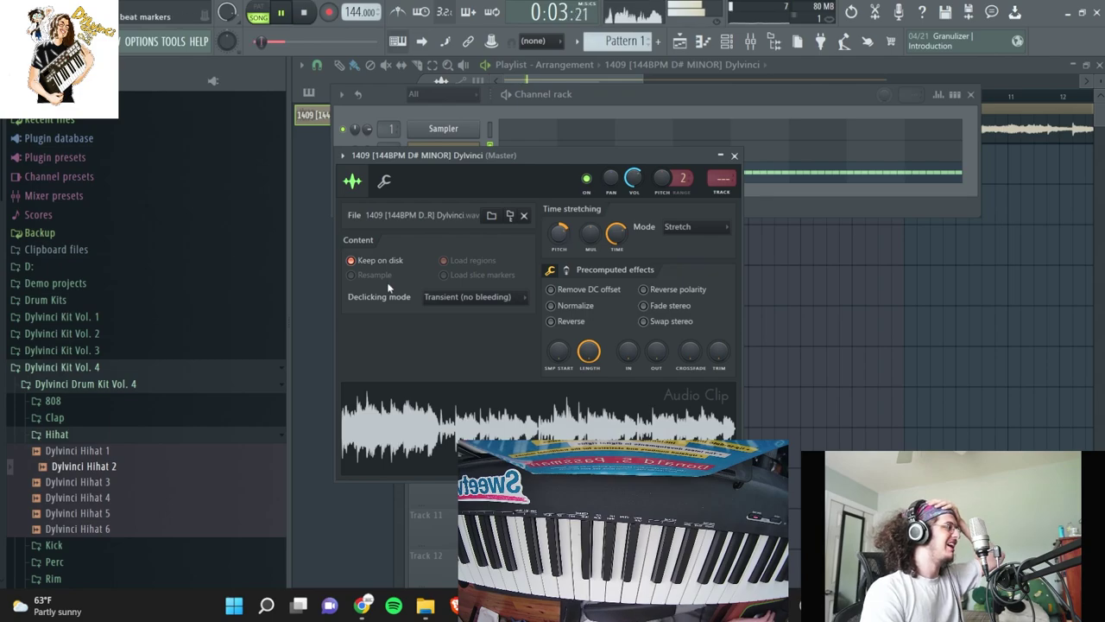
Expand the Drum Kits folder and route the 1409 audio clip to mixer track 1 and Dylvinci Hihat 2 to track 2
click(52, 300)
scroll(59, 296, down, 12)
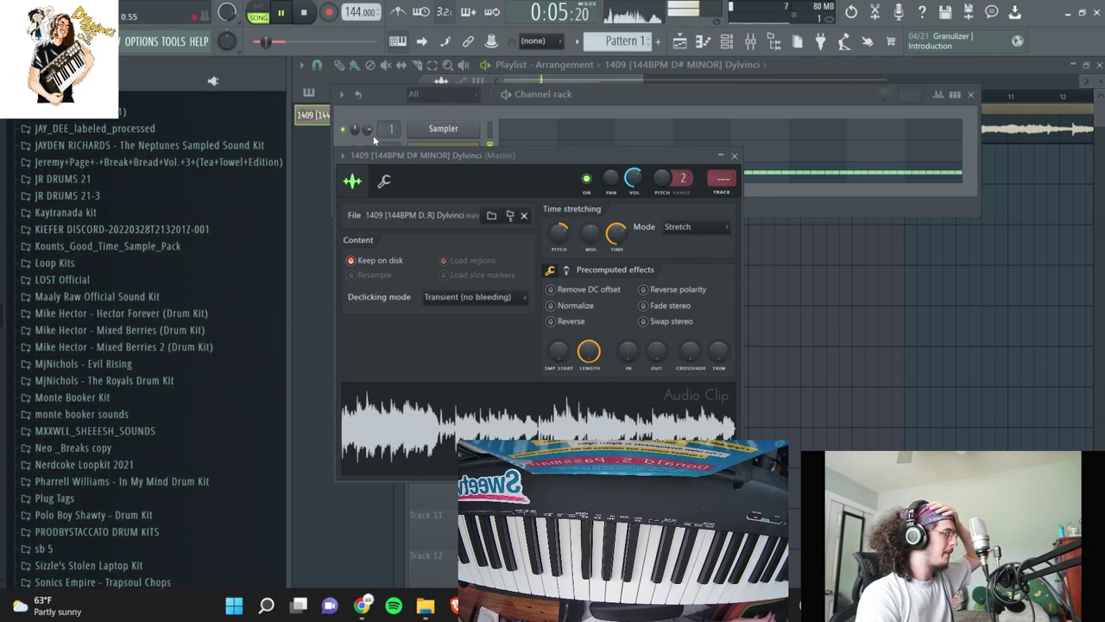
click(604, 105)
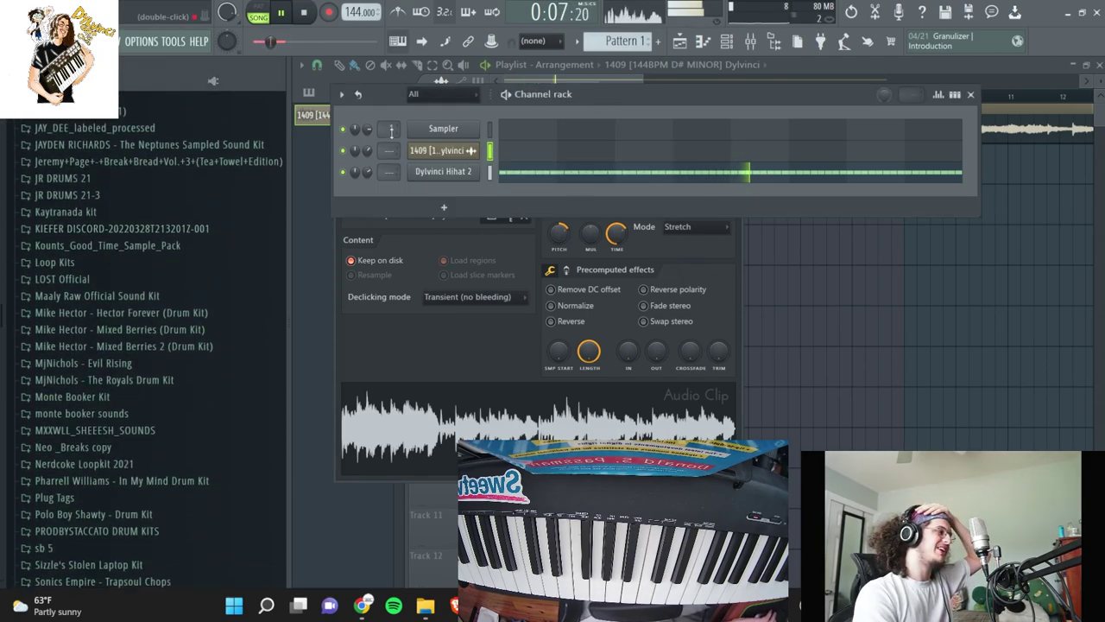
drag(389, 172, 389, 162)
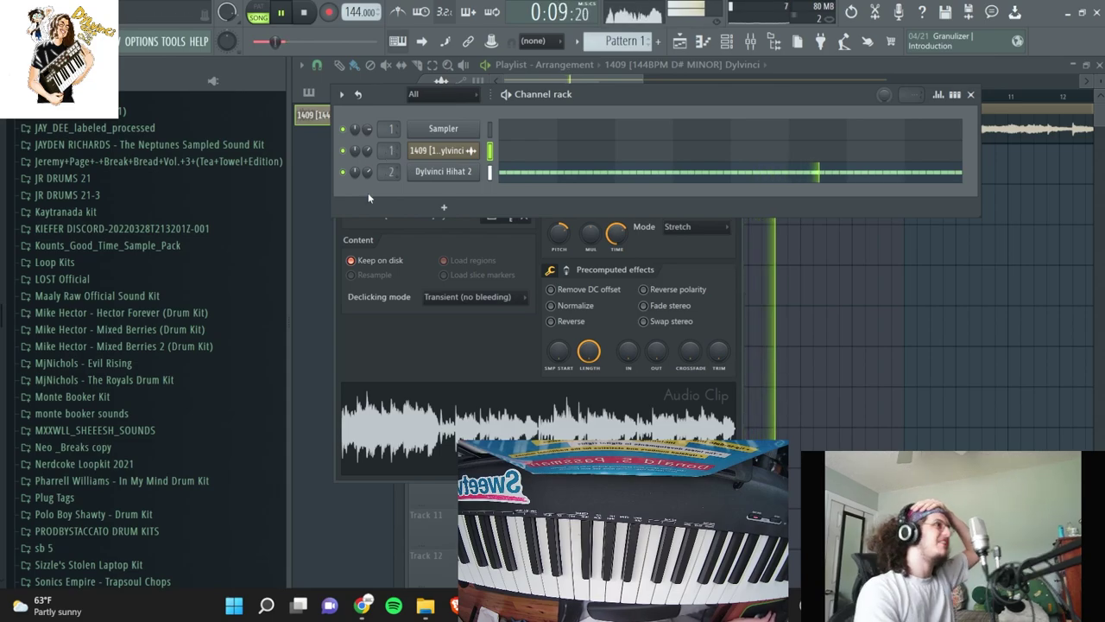
Load RC-20 Retro Color into the first effect slot of mixer Insert 1 while the loop plays
click(761, 38)
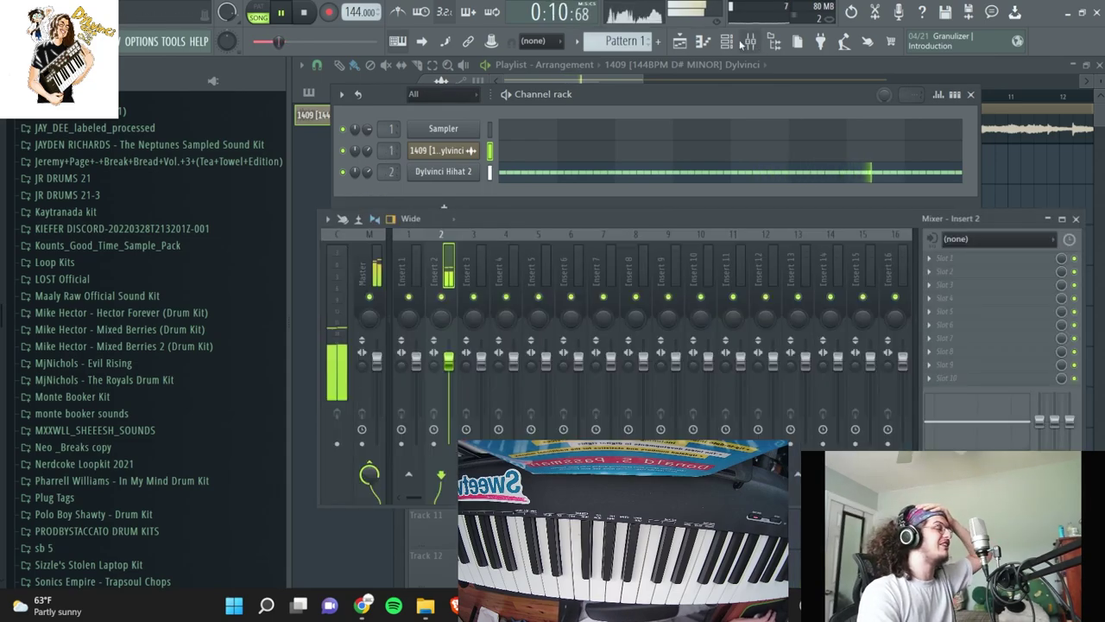
key(space)
click(418, 265)
key(space)
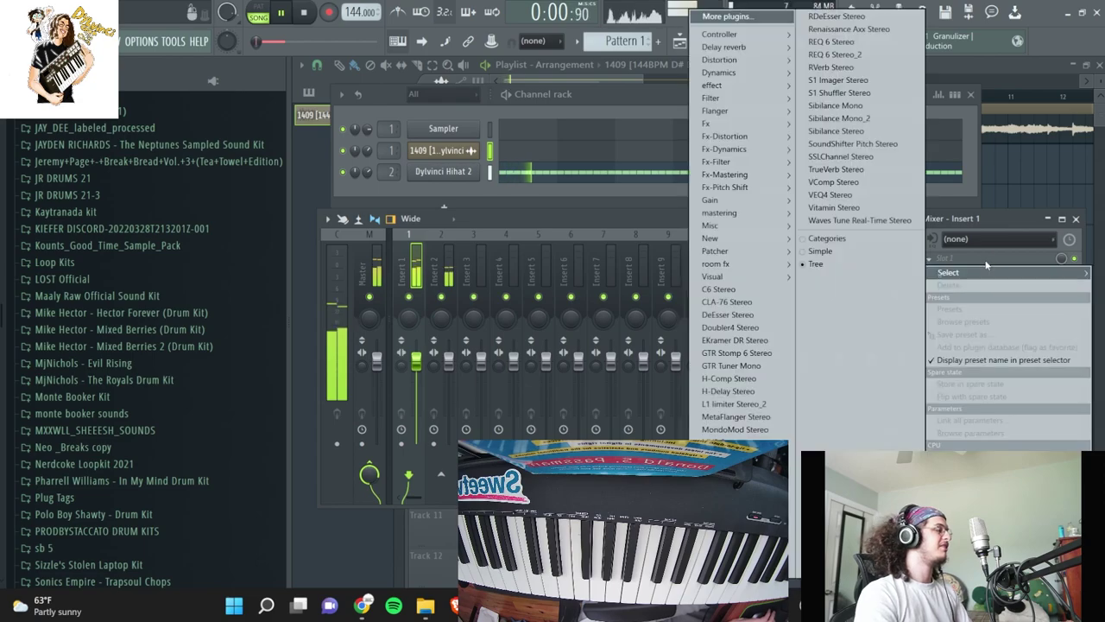
click(948, 257)
mouse_move(713, 85)
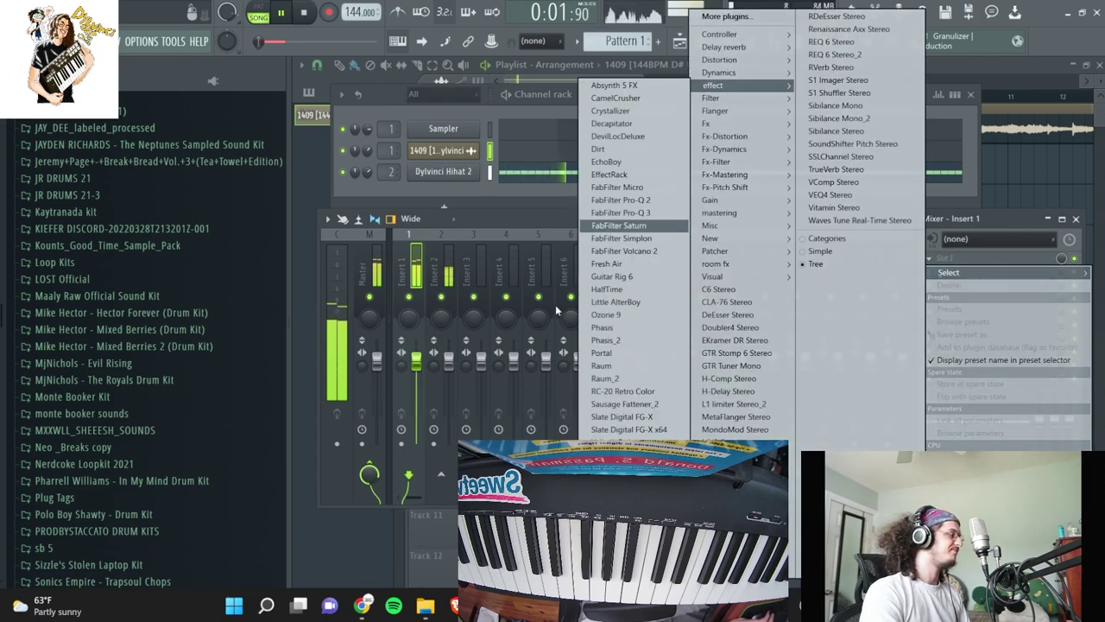
click(622, 391)
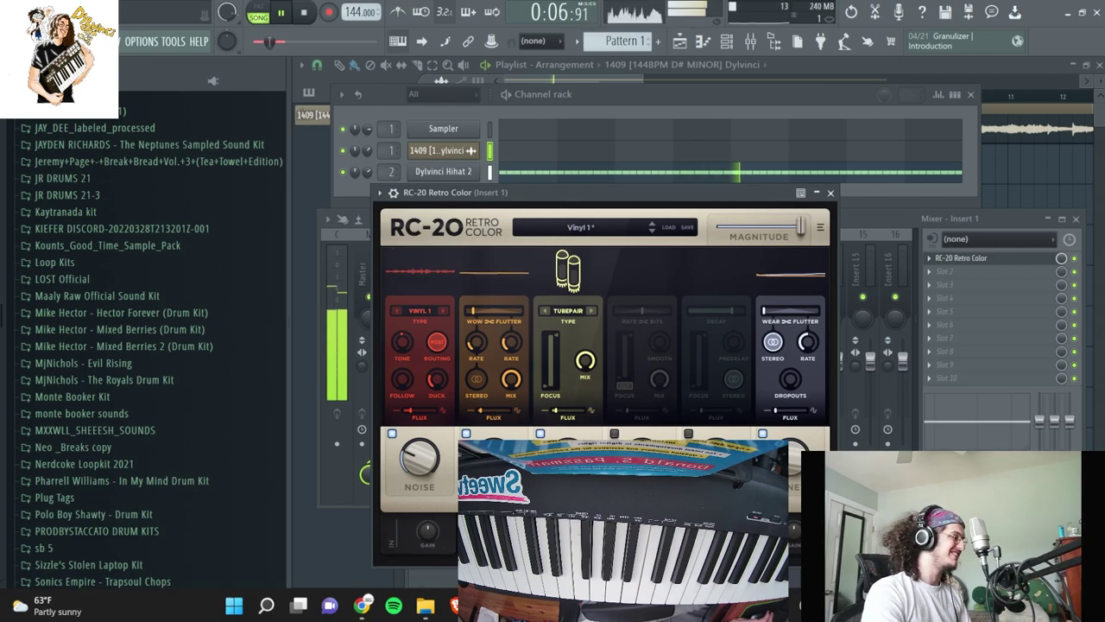
Lower RC-20's noise amount, set the noise type to Studio 1 and switch on the reverb module
drag(424, 469, 426, 487)
click(426, 310)
click(441, 456)
click(688, 435)
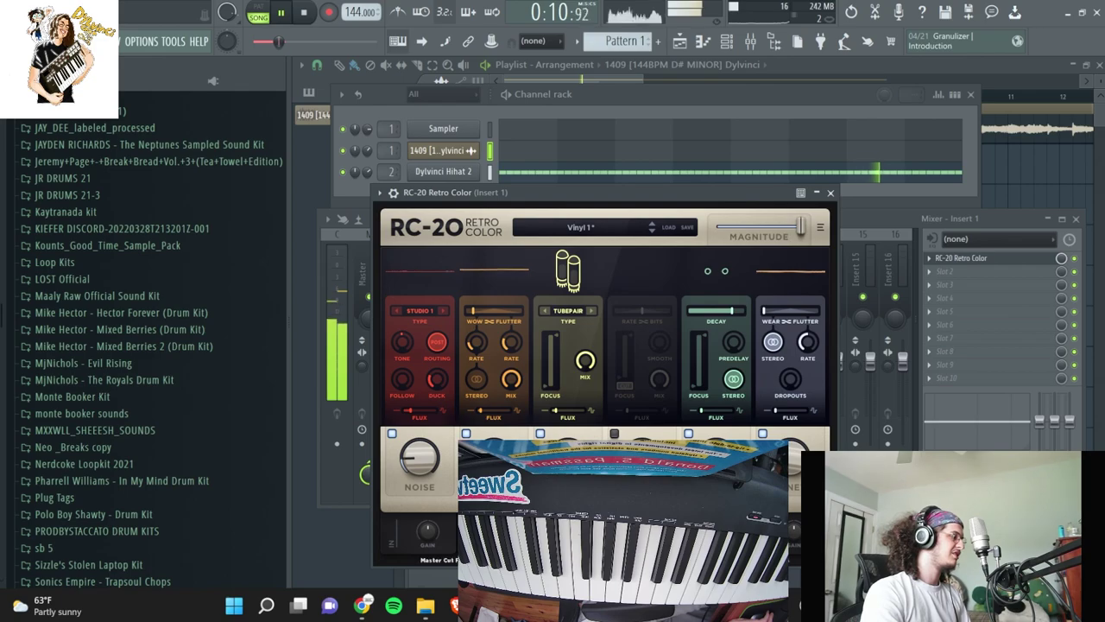
Reverse the 1409 audio clip, adjust its time-stretch pitch and return to the playlist
click(466, 150)
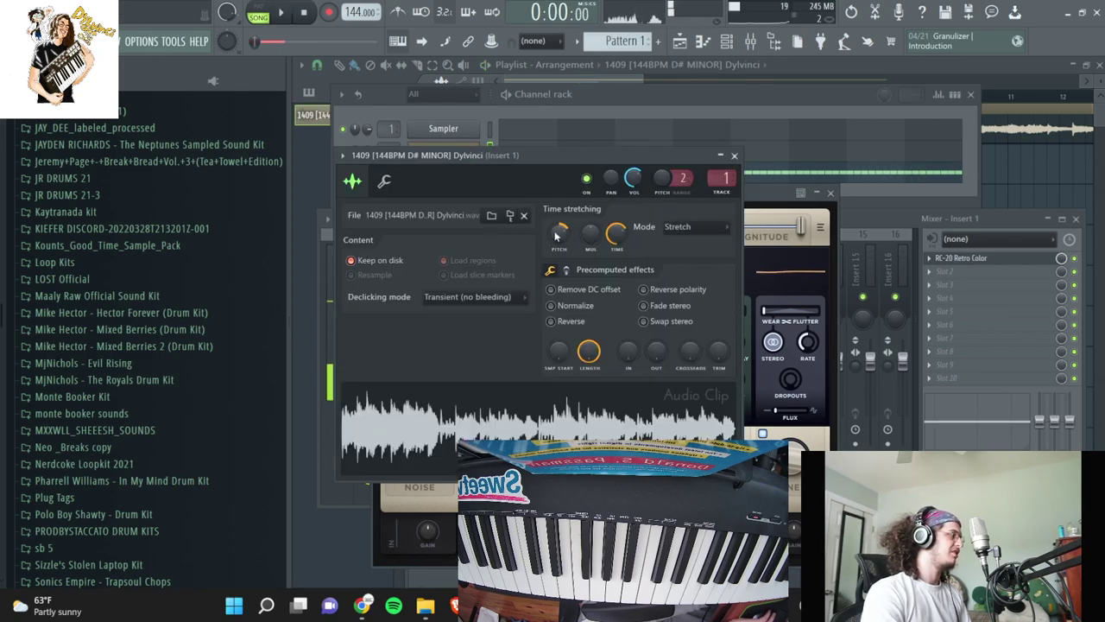
click(573, 322)
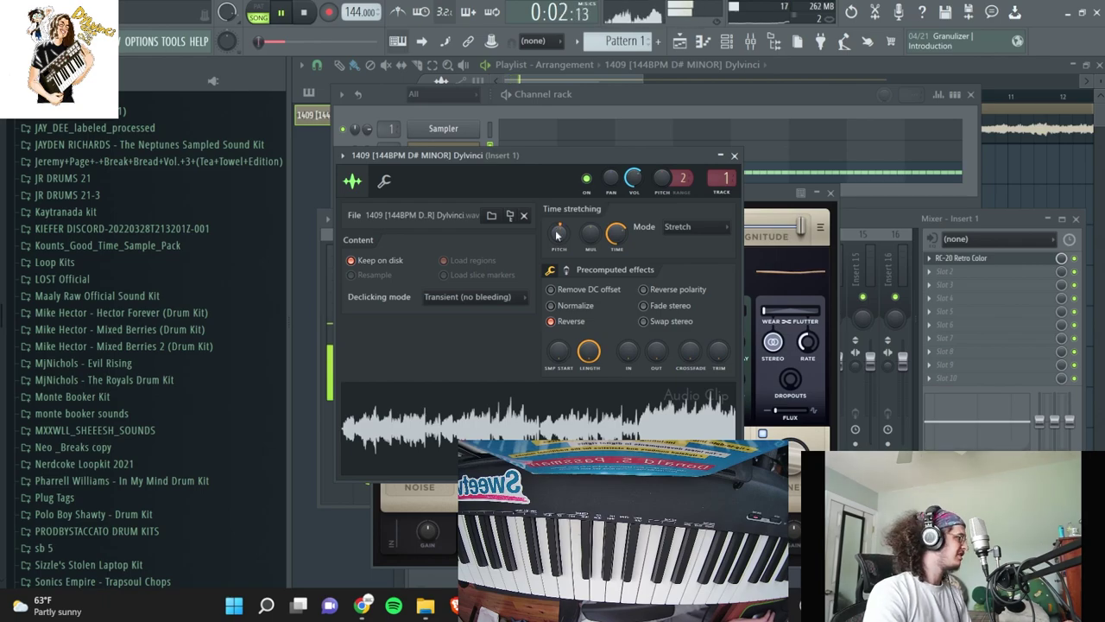
click(1062, 147)
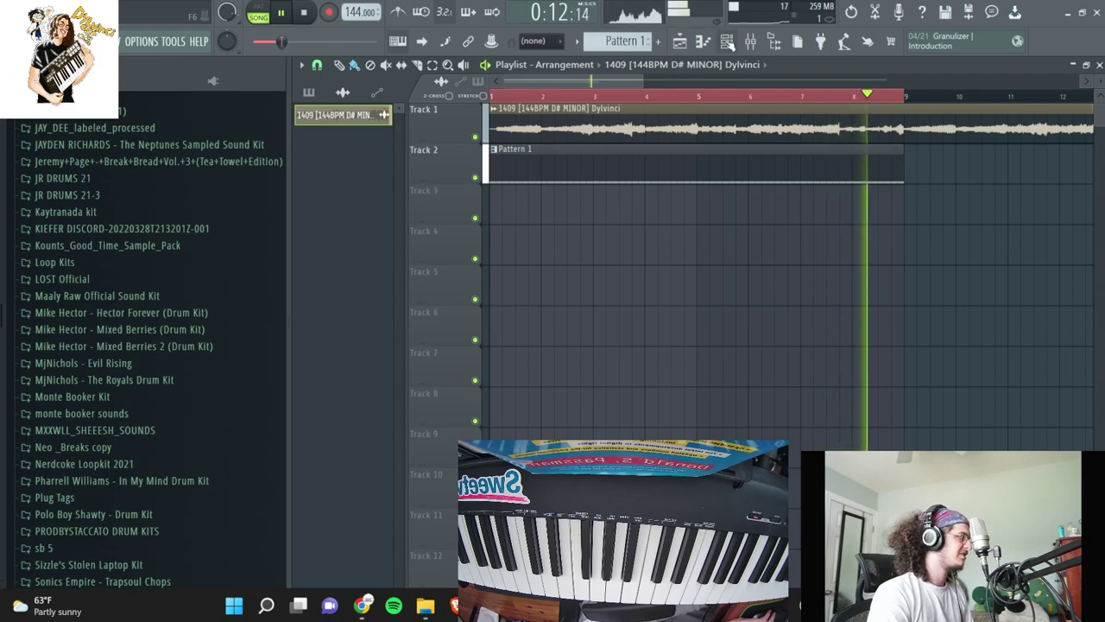
Adjust the 1409 audio clip's position and length on playlist Track 1 to fit the eight-bar loop region
key(F6)
scroll(175, 283, down, 10)
key(F6)
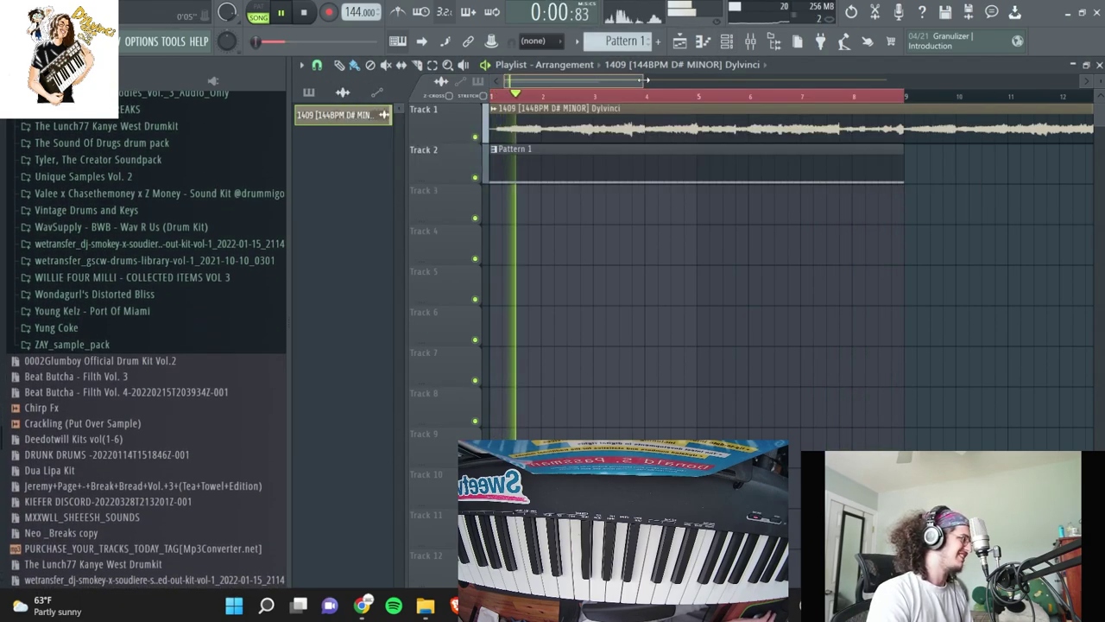
drag(643, 81, 1077, 81)
key(space)
drag(493, 134, 792, 140)
drag(882, 123, 589, 121)
key(space)
Audition snares from Dylvinci Drum Kit Vol. 4 and add Dylvinci Snare 1 as a new channel
key(F6)
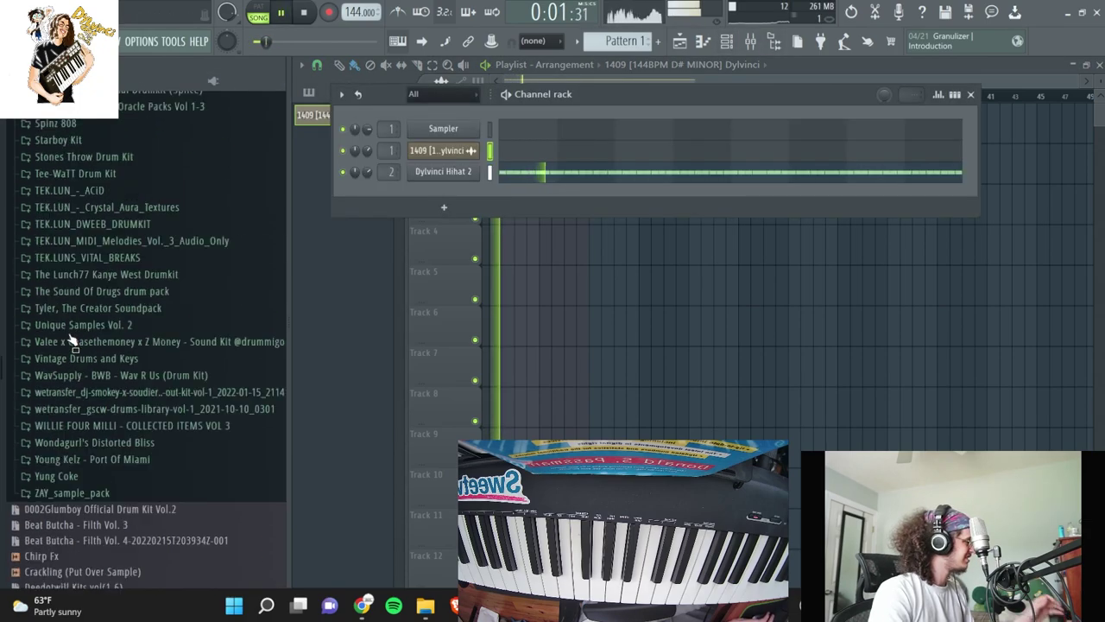
click(31, 81)
click(101, 371)
click(95, 386)
click(57, 501)
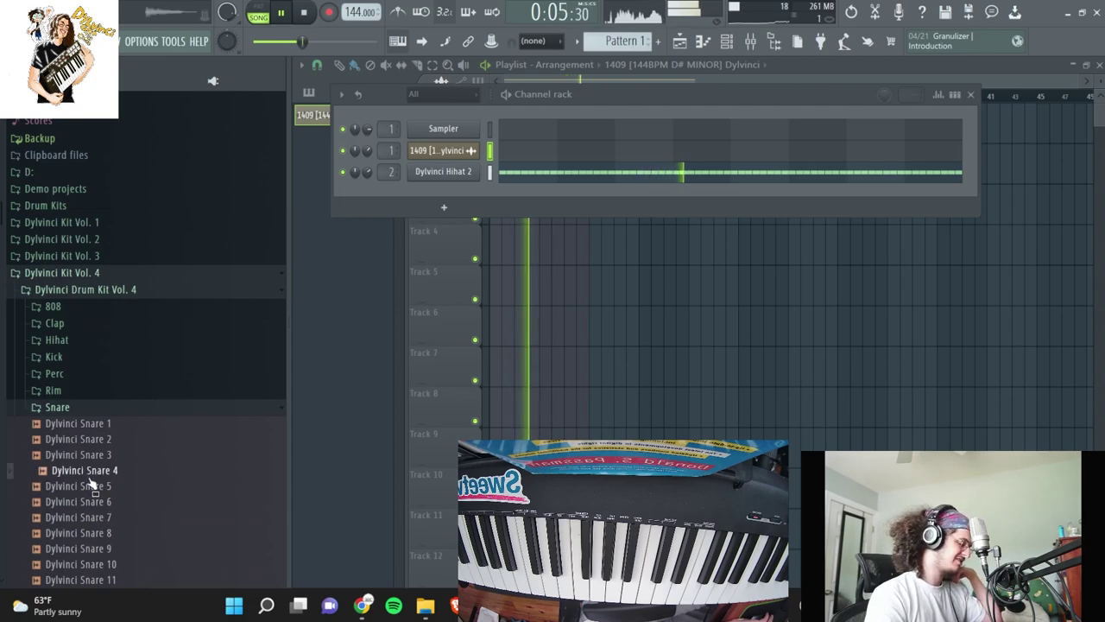
drag(104, 447, 511, 198)
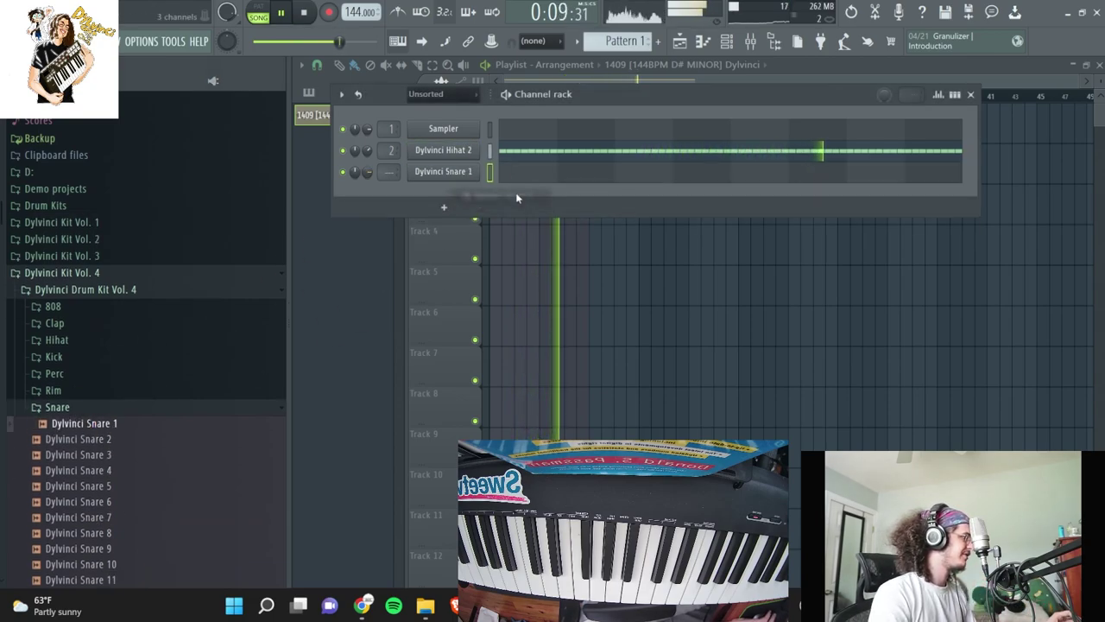
In the snare's piano roll, place a C5 hit on beat 3 of bar 1, raise its velocity and repeat it through bar 4
key(space)
key(F7)
click(381, 215)
drag(400, 490, 397, 459)
key(space)
click(483, 215)
key(ctrl+b)
drag(496, 216, 574, 218)
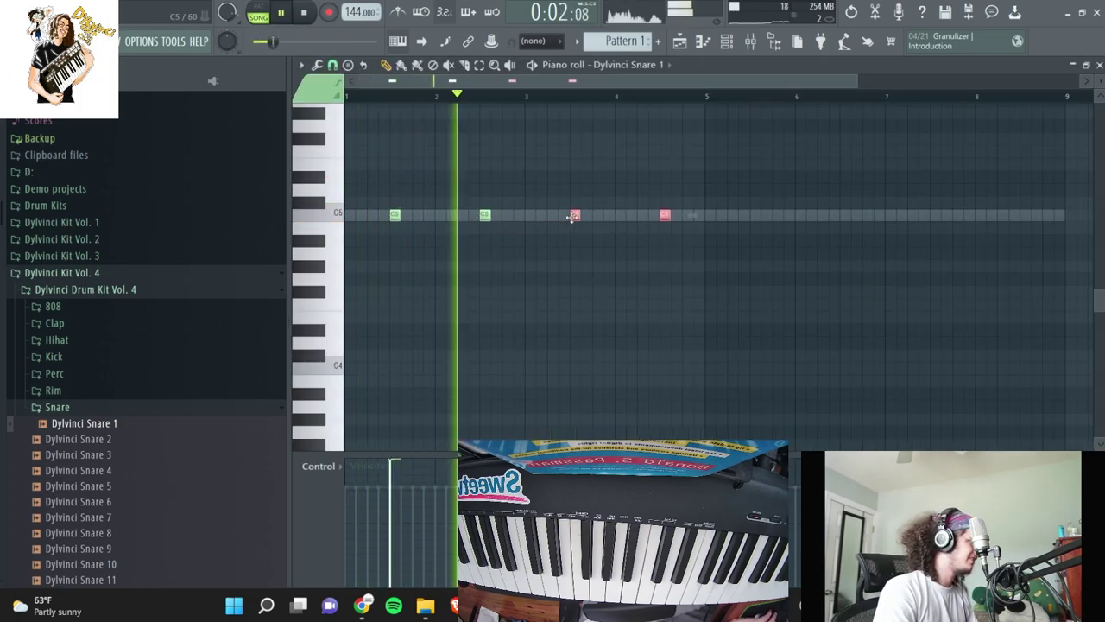
Duplicate the four-bar snare pattern into bars 5 to 8 and add extra C5 hits near the start of bars 4 and 8
key(ctrl+a)
key(ctrl+b)
drag(679, 214, 755, 206)
drag(620, 215, 631, 216)
right_click(631, 216)
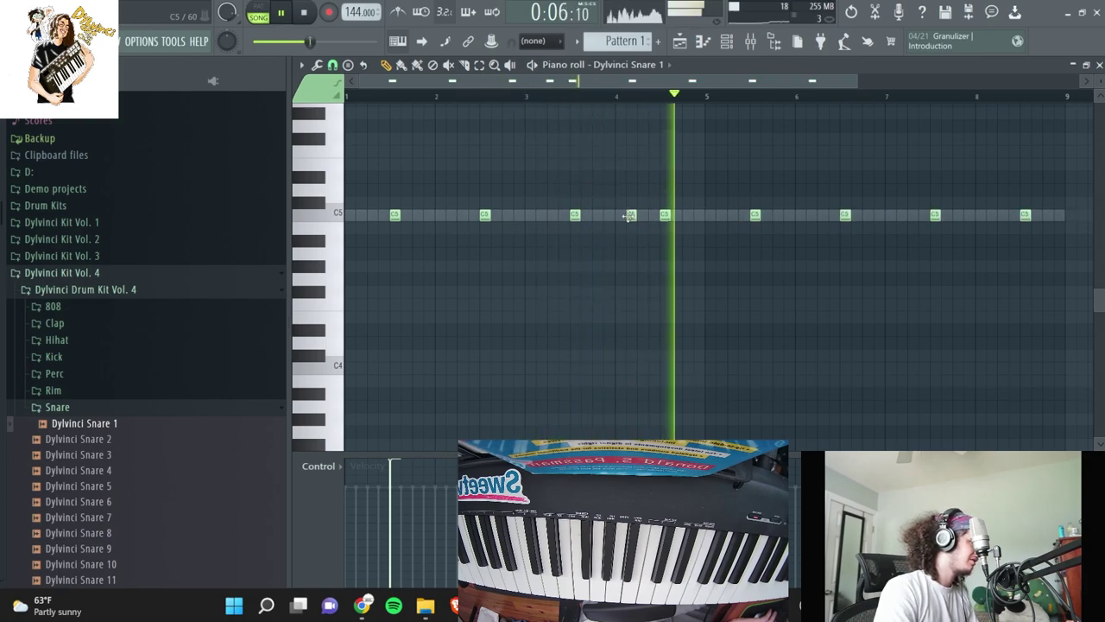
click(991, 215)
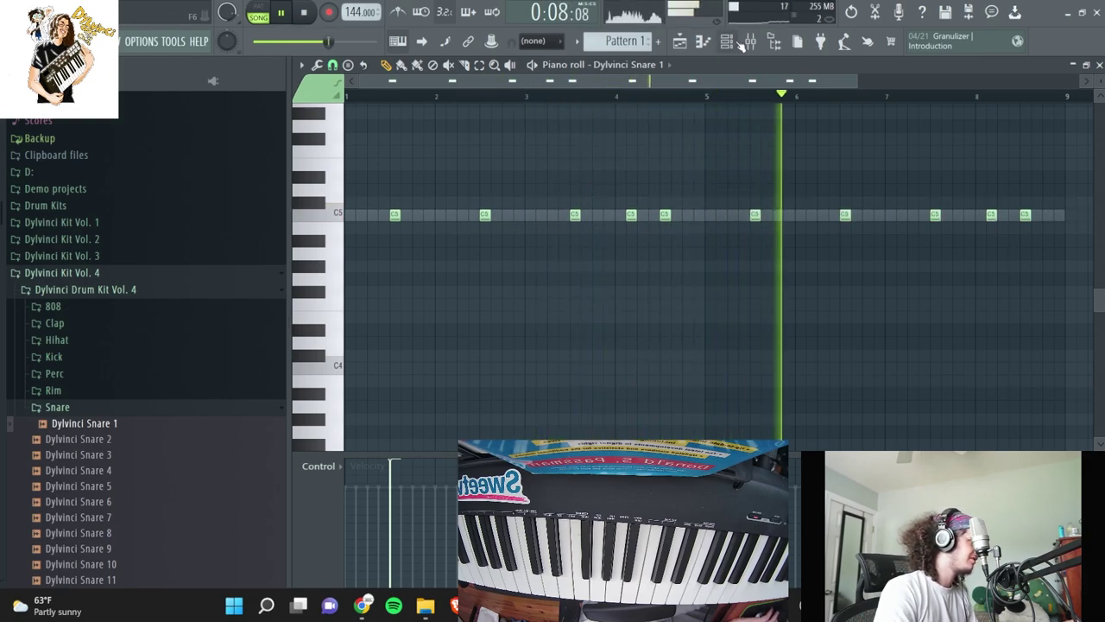
Replace the hi-hat channel's sample with Dylvinci Hihat 1 from the kit's Hihat folder
key(F6)
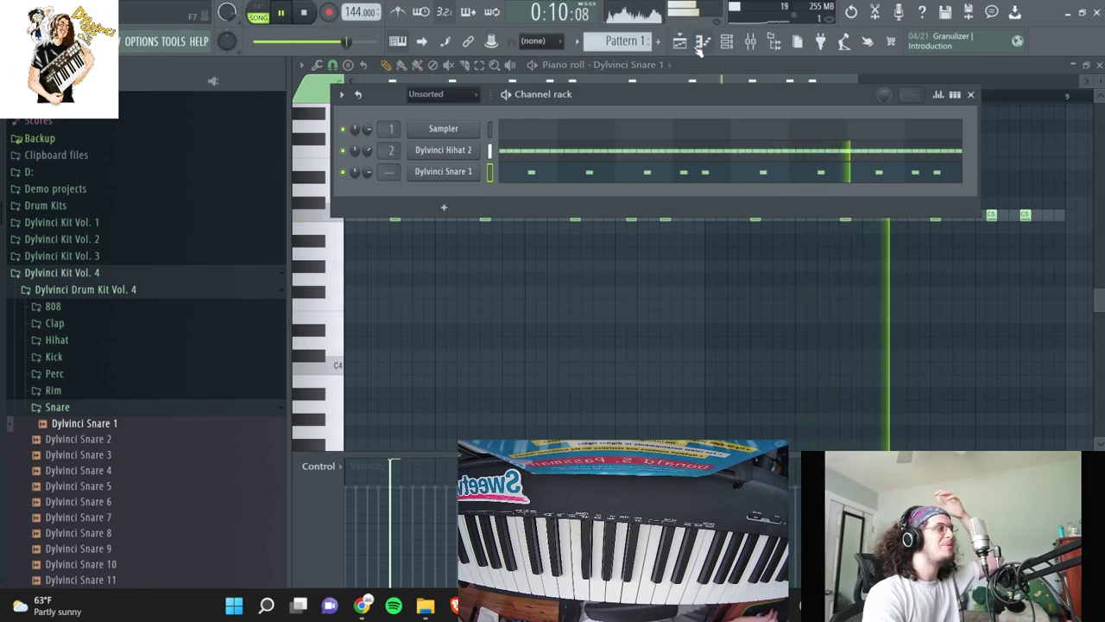
click(56, 339)
drag(76, 358, 455, 151)
Show all channels, reopen the 1409 audio clip's settings and set the project tempo to 154 BPM
click(454, 95)
click(450, 111)
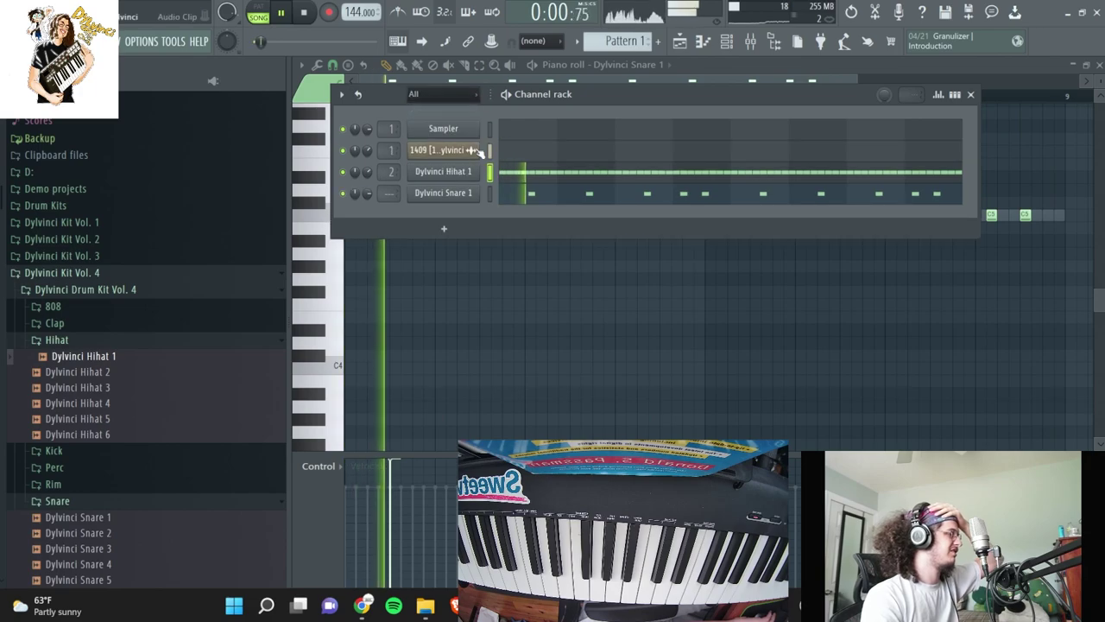
click(443, 151)
click(695, 226)
click(345, 11)
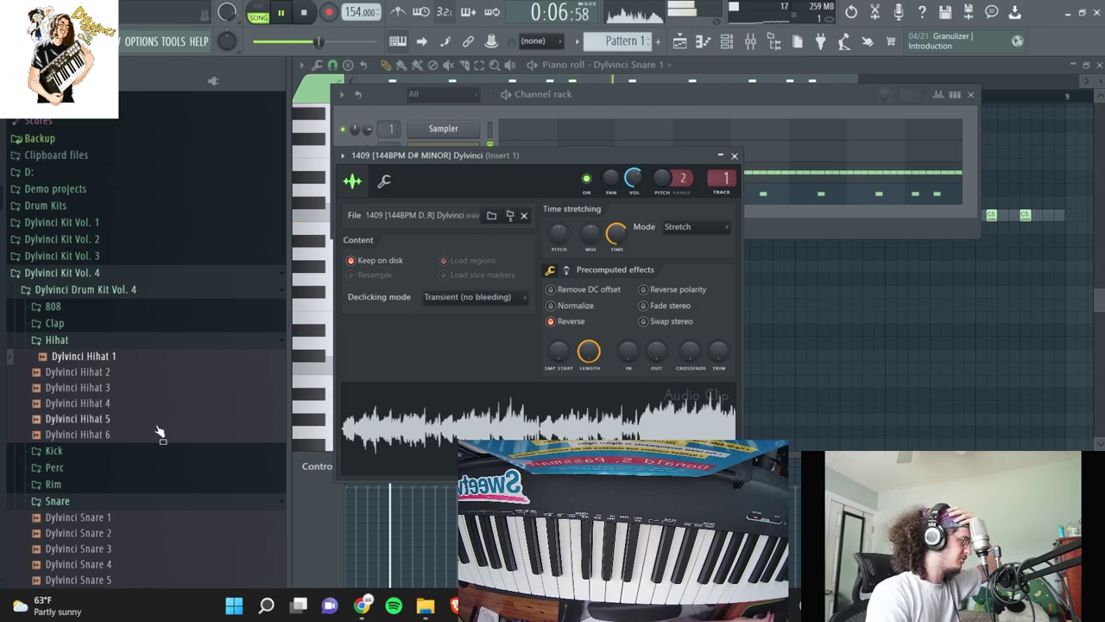
Audition kicks and 808s from Dylvinci Drum Kit Vol. 4 and add Dylvinci 808 2 as a new channel
click(116, 452)
click(133, 483)
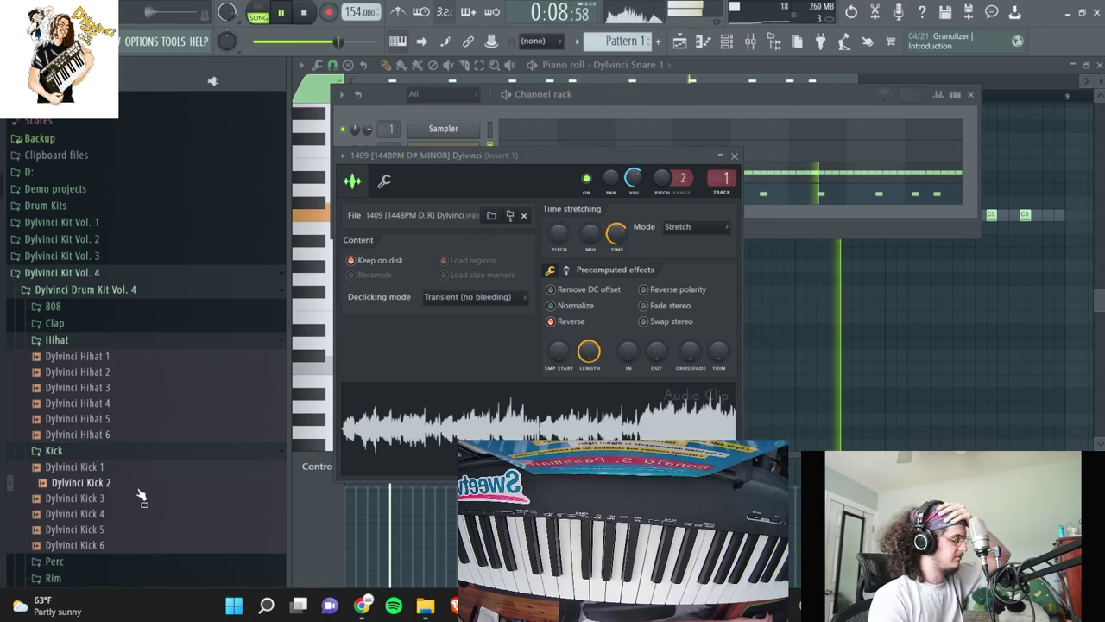
drag(578, 97, 579, 107)
click(102, 309)
click(108, 326)
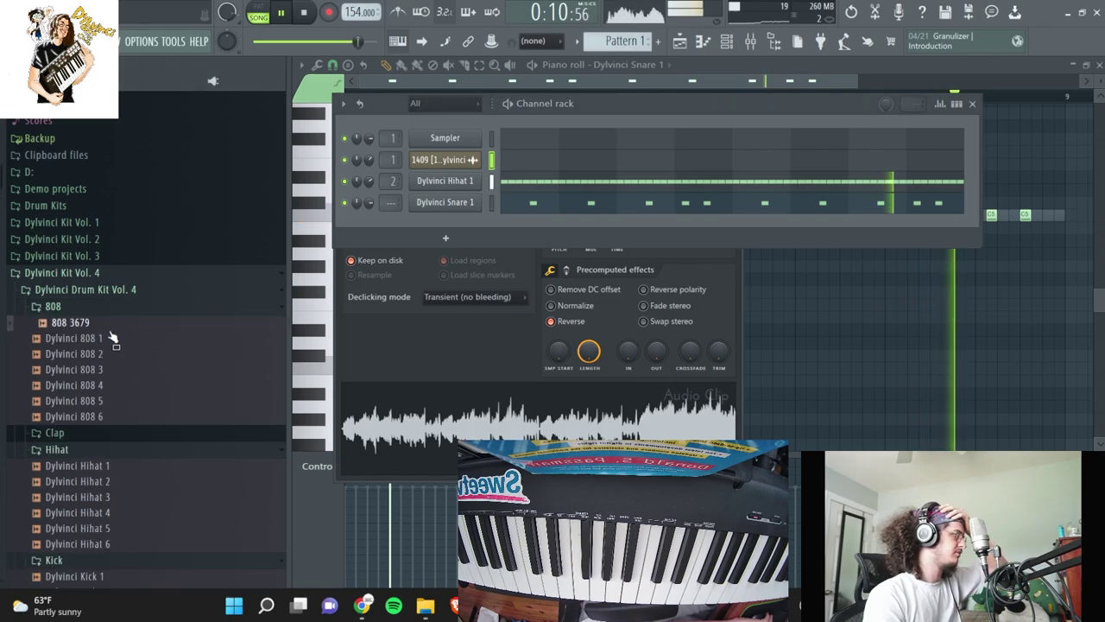
drag(116, 354, 484, 246)
right_click(478, 200)
click(497, 290)
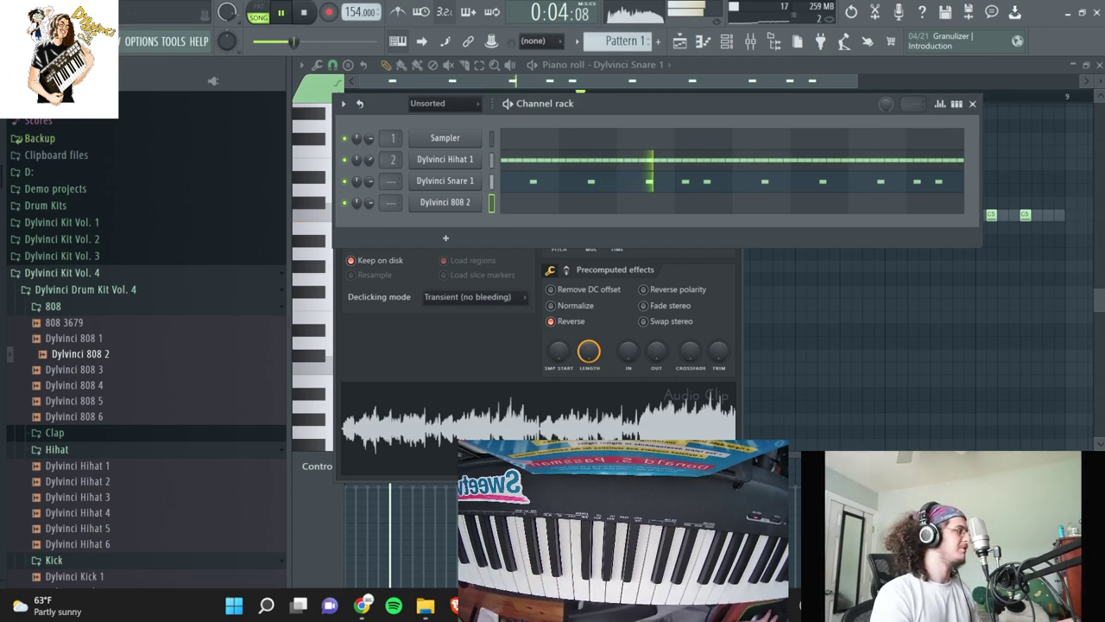
Check the CASIO USB-MIDI input device in the MIDI settings and close the settings
click(140, 42)
click(160, 72)
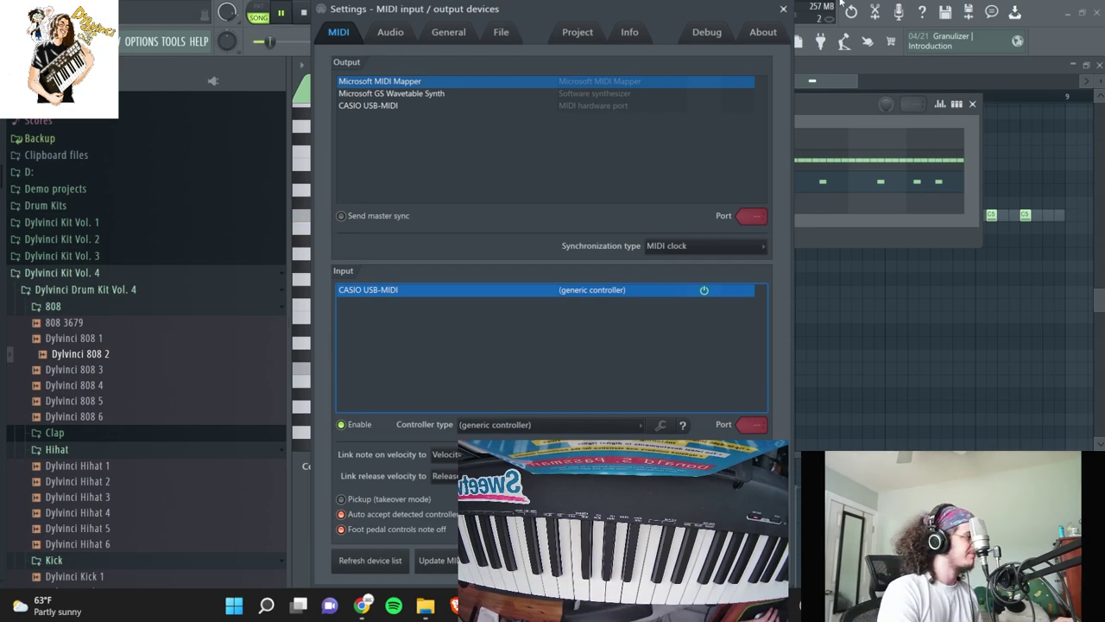
click(783, 8)
Show all channels, turn off Reverse on the 1409 audio clip and lower its time-stretch pitch while replaying the loop
click(457, 107)
click(440, 120)
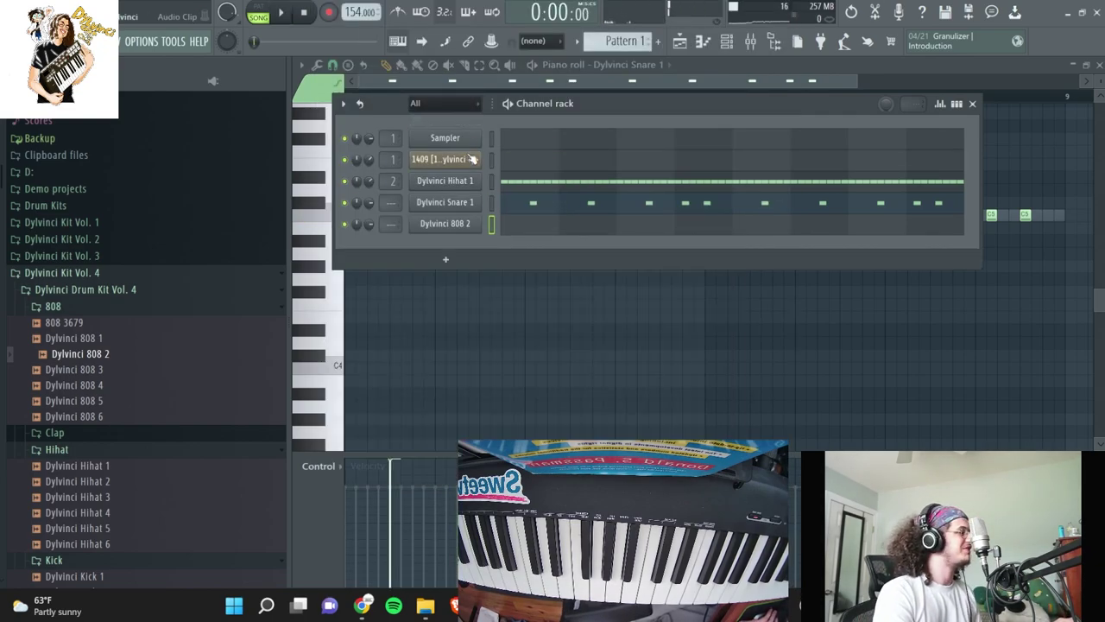
click(445, 156)
click(551, 322)
key(space)
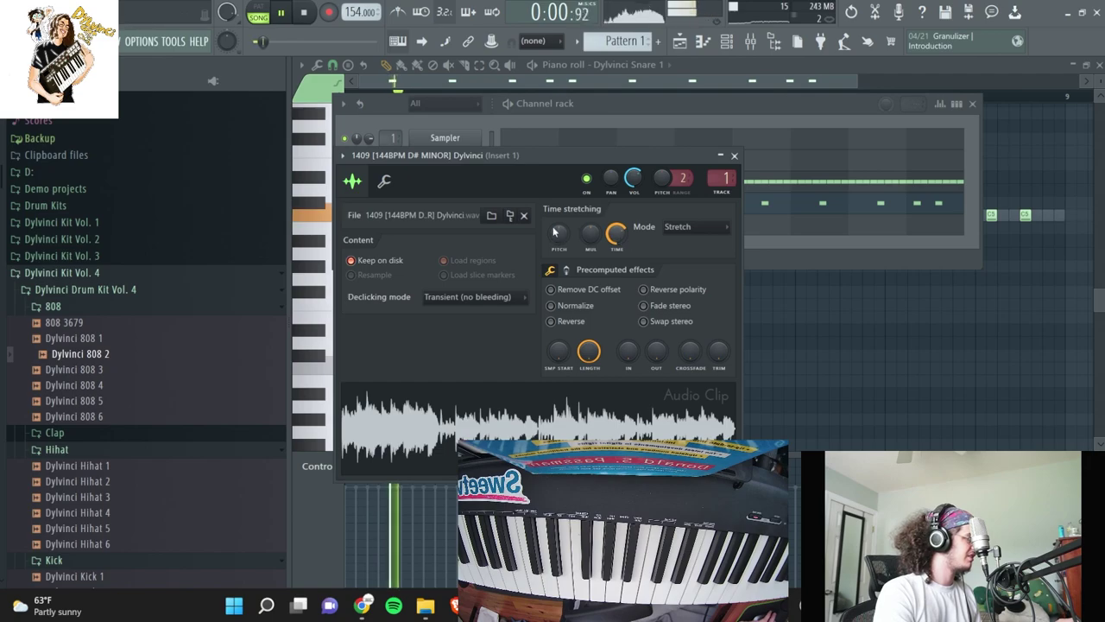
drag(560, 234, 561, 245)
key(space)
key(space)
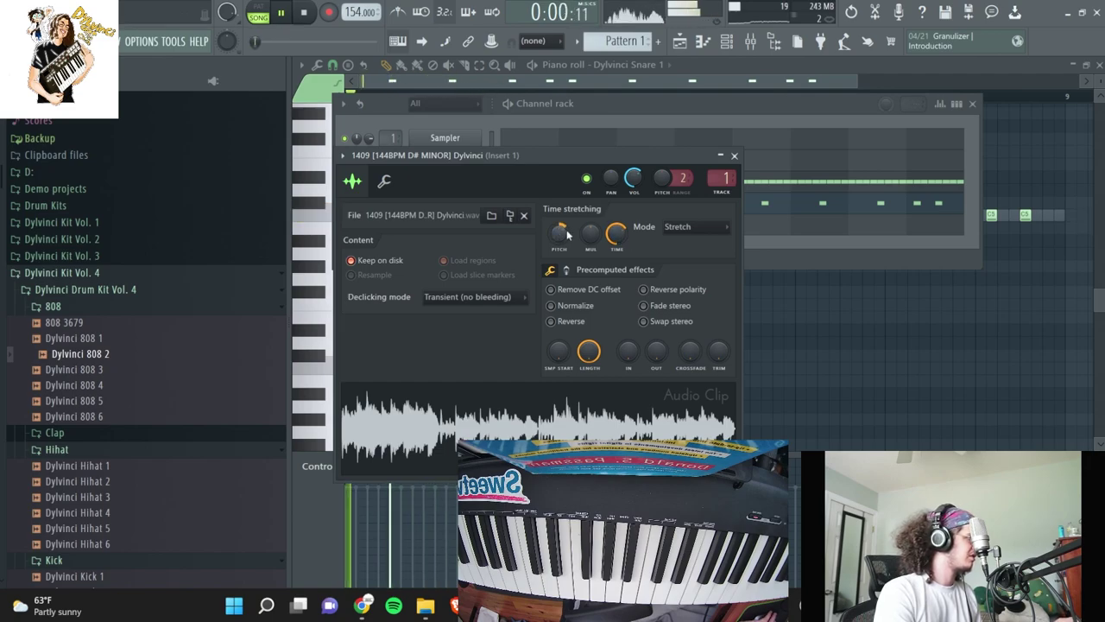
key(space)
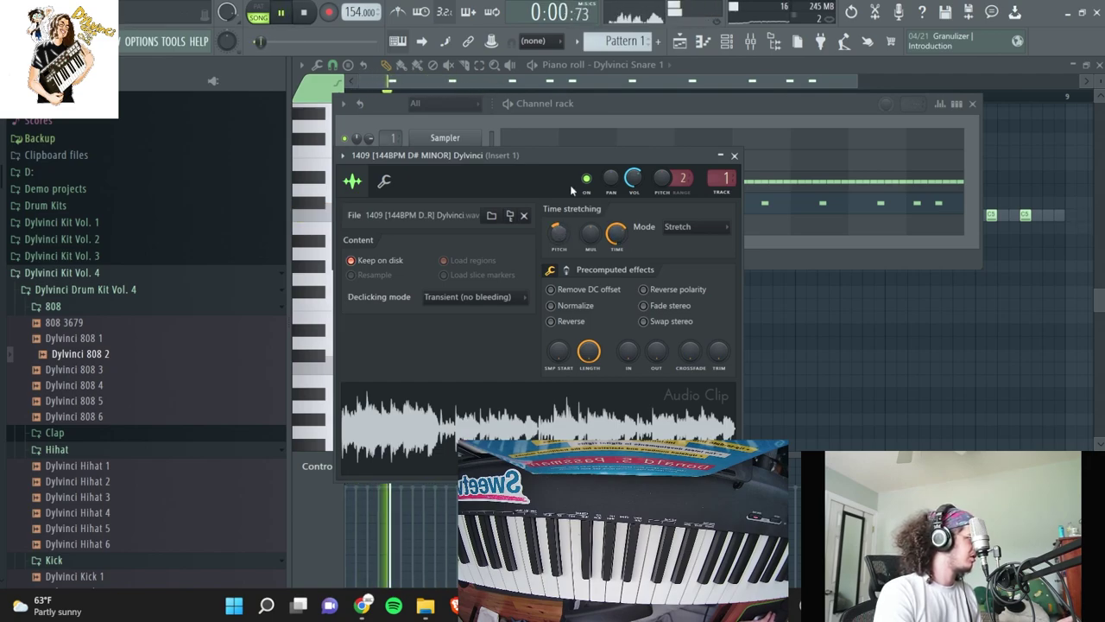
Open the RC-20 Retro Color effect on mixer track Insert 1, then return to the channel rack
click(580, 113)
click(750, 43)
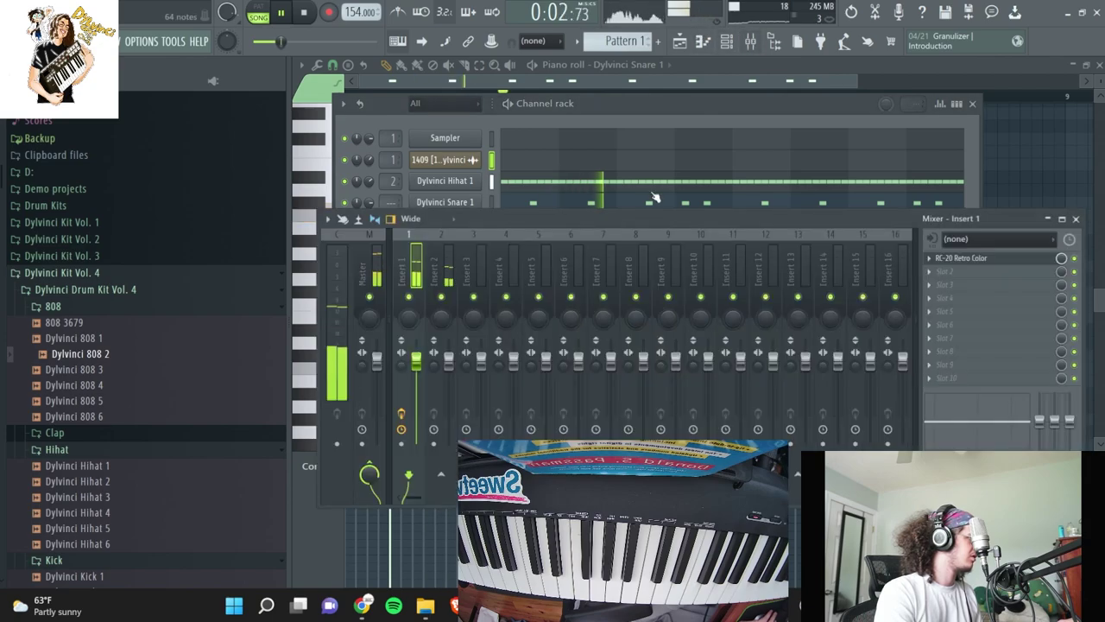
click(1025, 261)
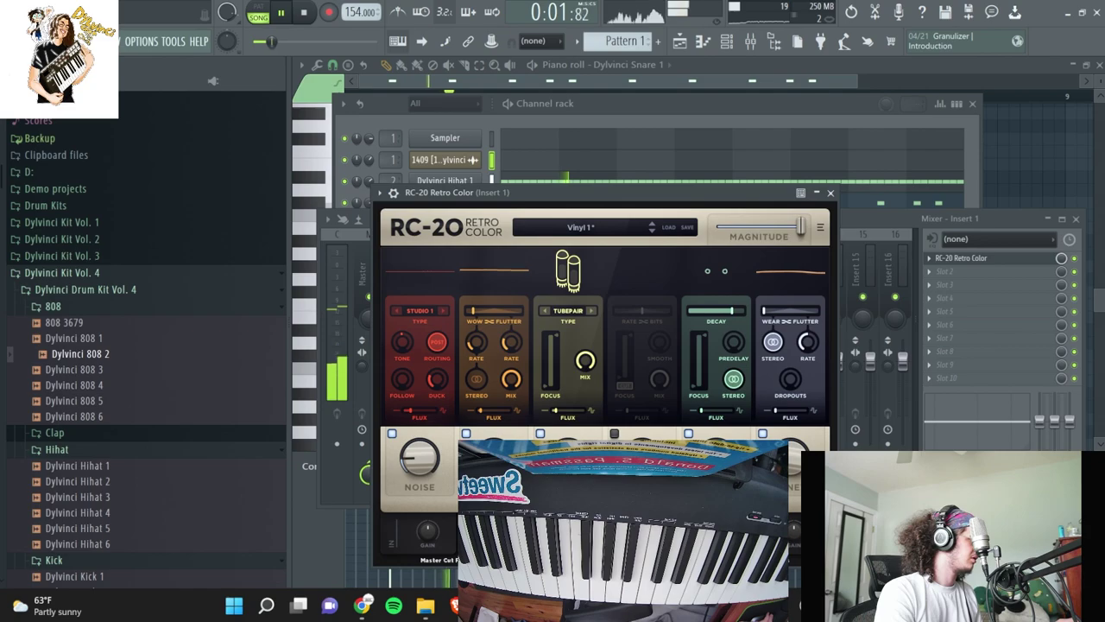
click(598, 112)
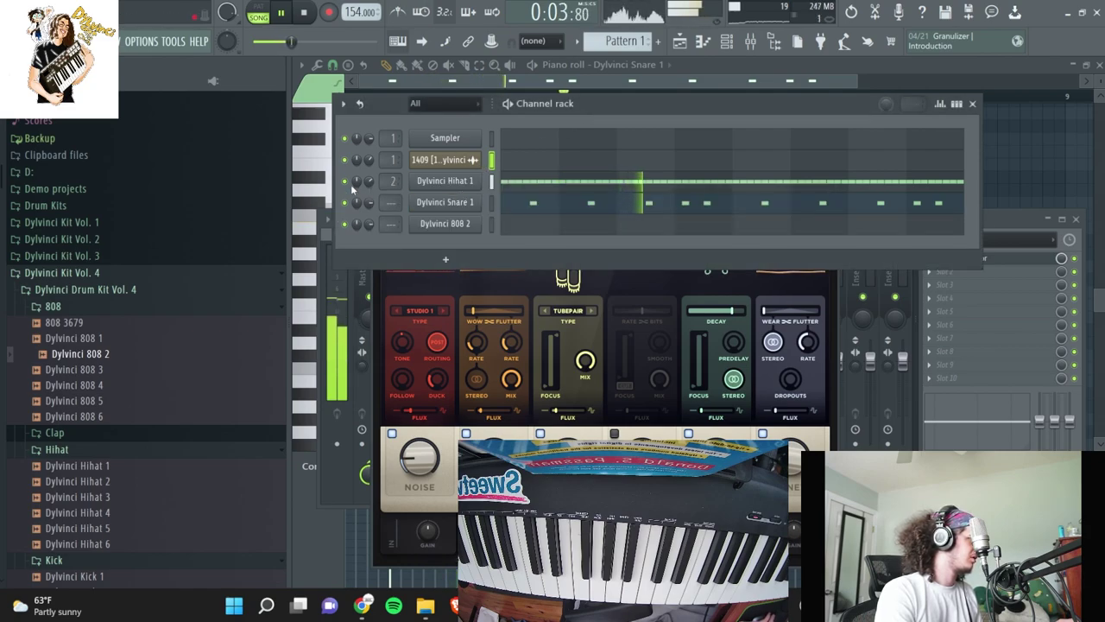
Audition the claps in Dylvinci Drum Kit Vol. 4 while the loop plays
scroll(69, 258, down, 8)
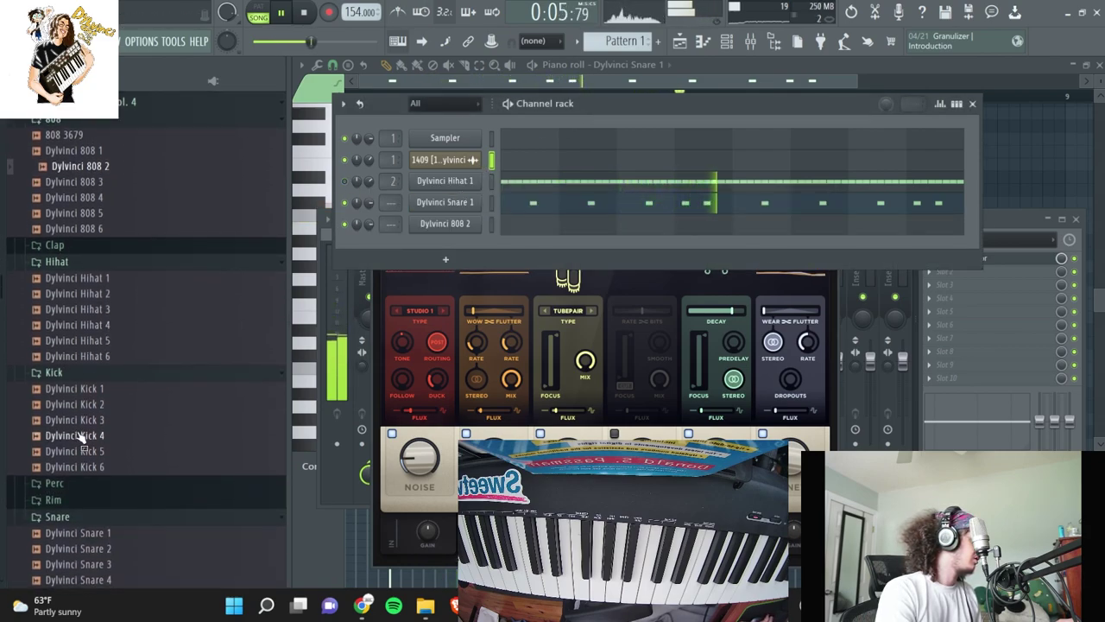
scroll(65, 225, up, 4)
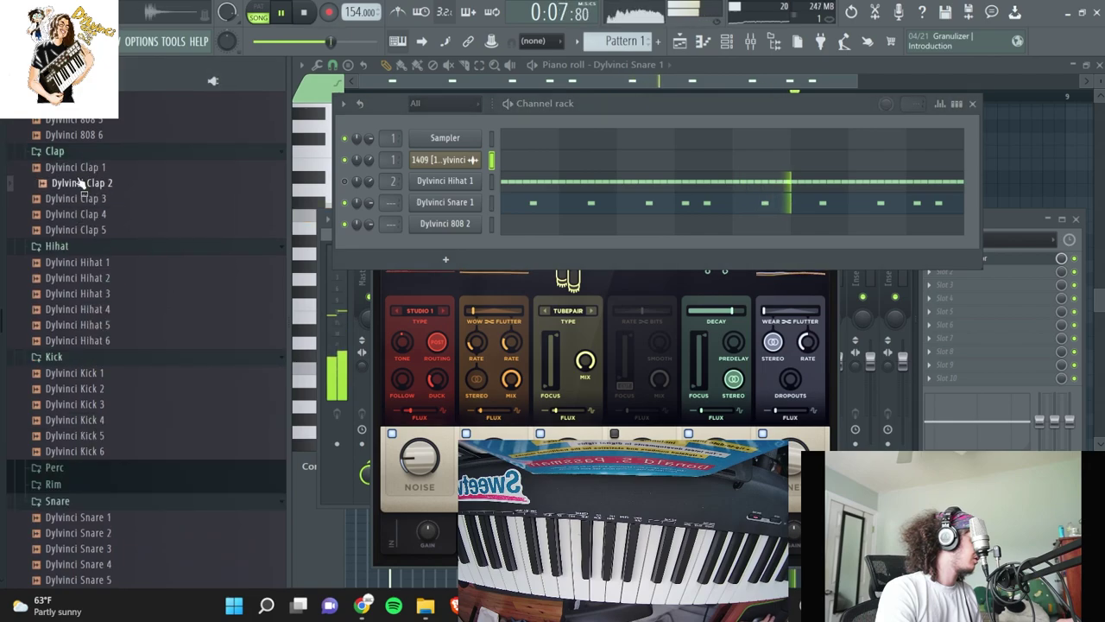
scroll(79, 259, up, 7)
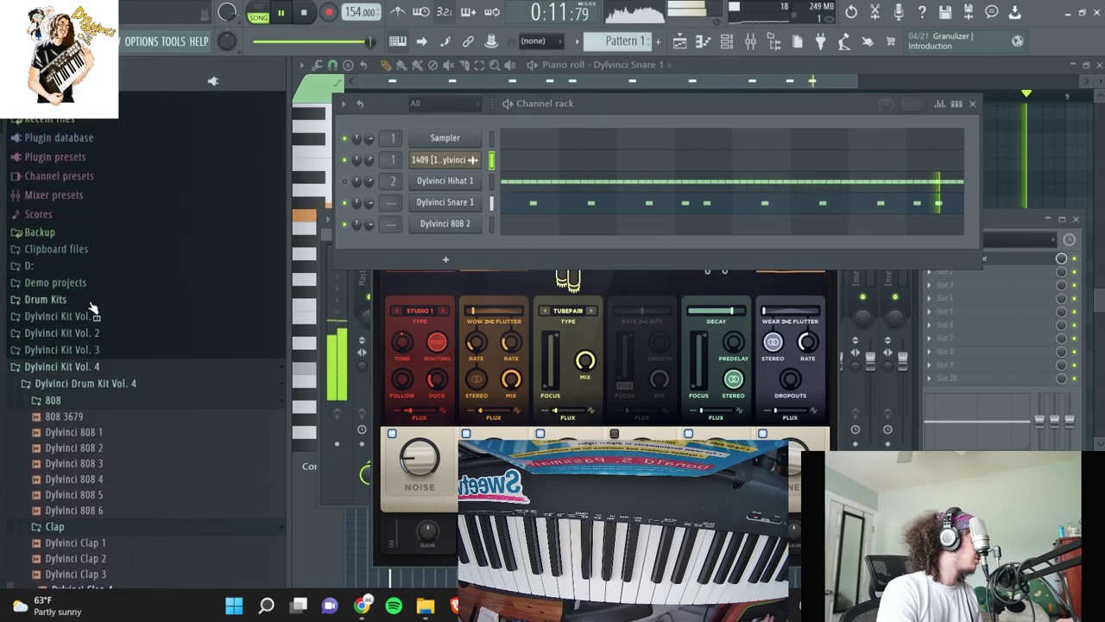
Replace the continuous Dylvinci Hihat 1 pattern with sparser groups of C5 notes across the first two bars
click(492, 186)
key(space)
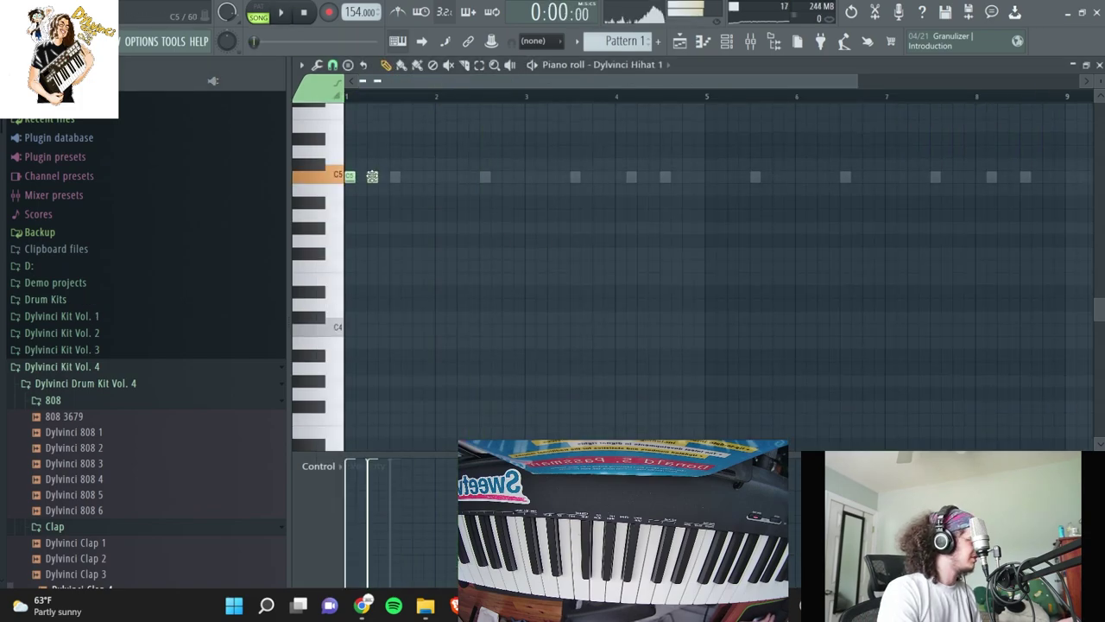
click(419, 177)
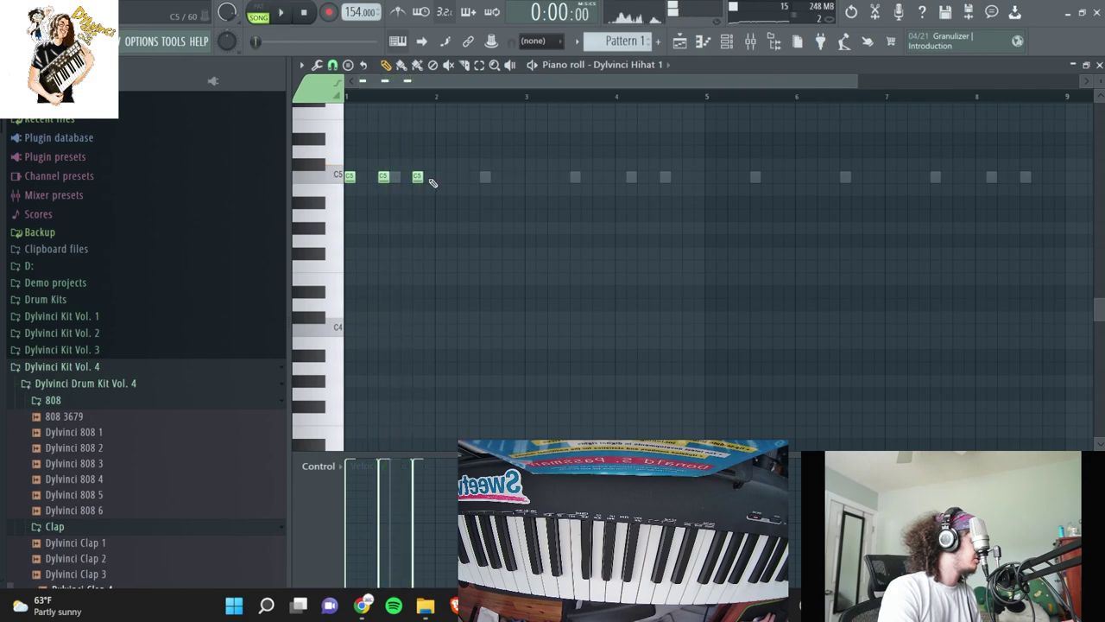
key(space)
click(393, 178)
click(438, 177)
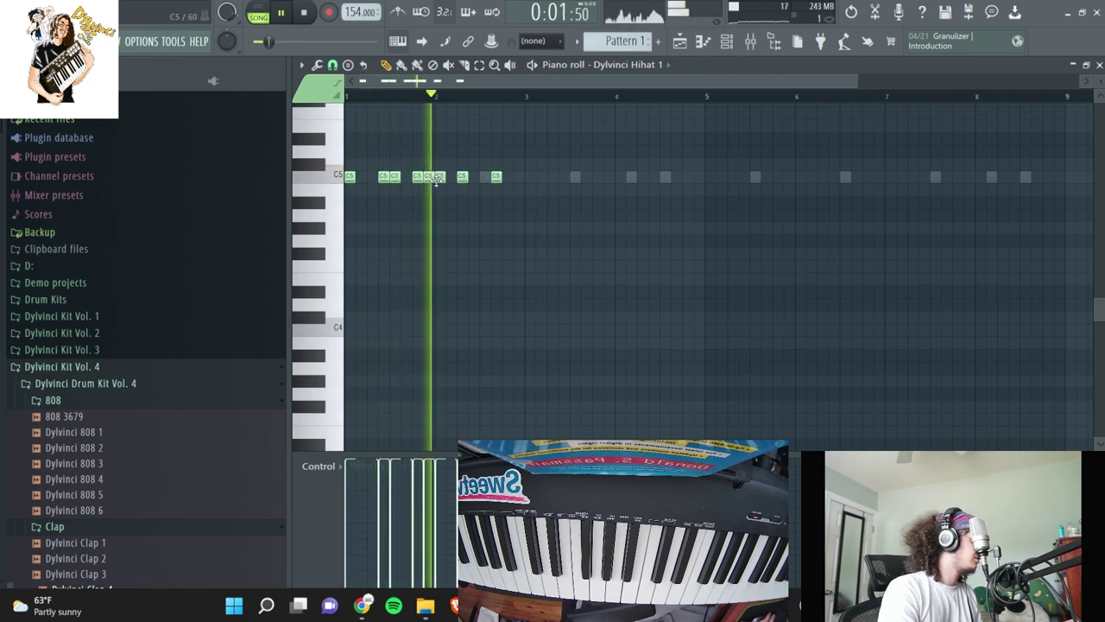
click(475, 176)
click(485, 177)
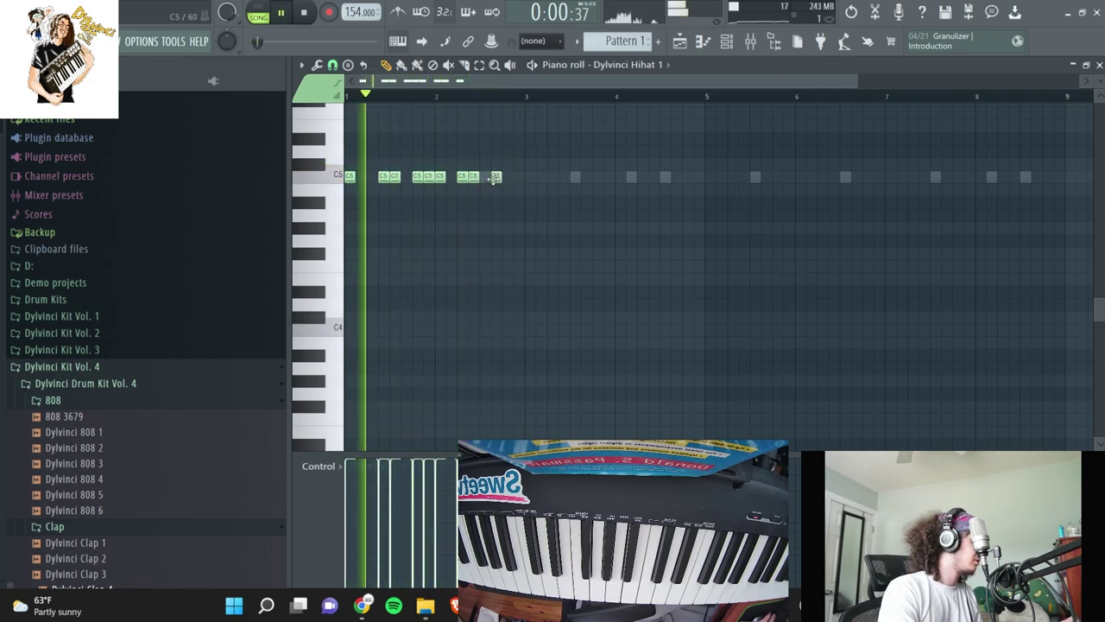
click(506, 177)
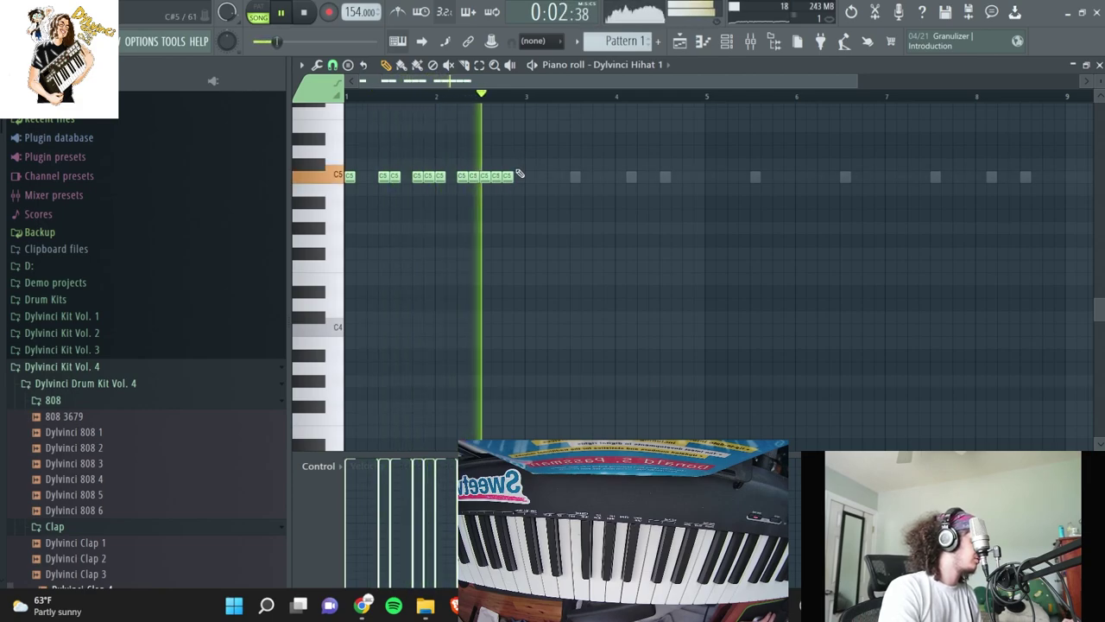
Lengthen the last hi-hat note to the end of bar 2 and duplicate the pattern through bar 8, thinning out the repeat in bars 3 and 4
drag(513, 175, 526, 175)
key(ctrl+b)
right_click(550, 174)
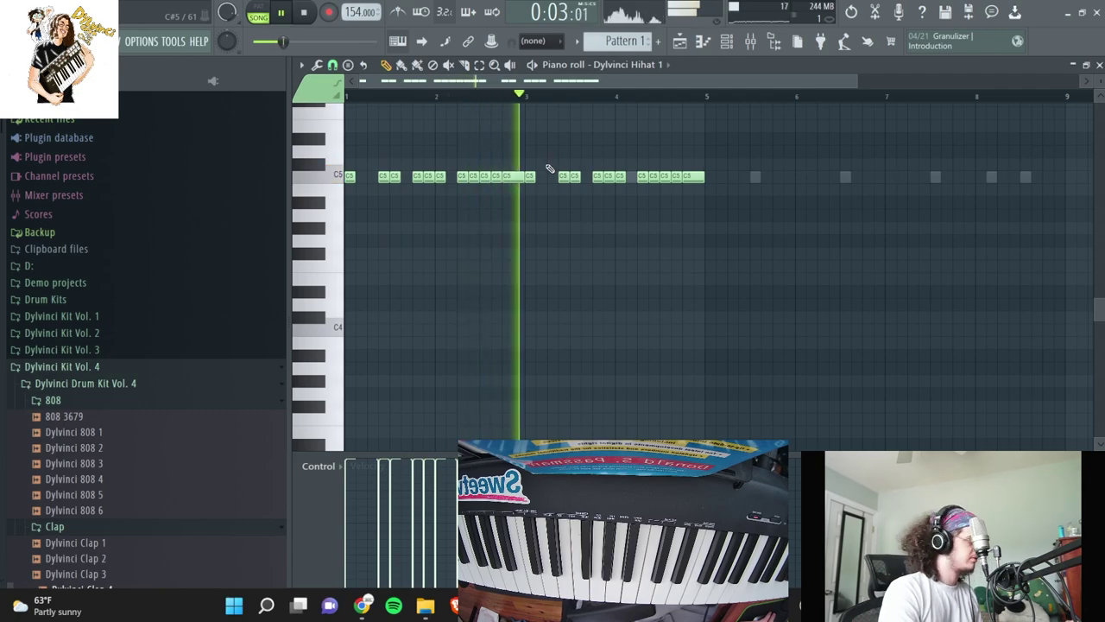
right_click(597, 177)
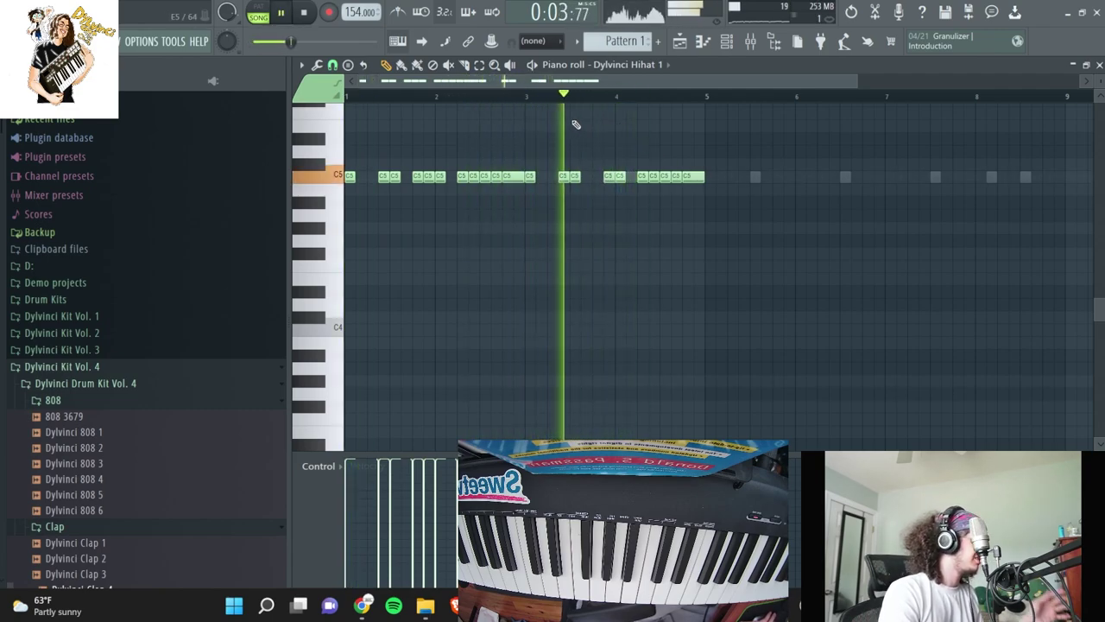
right_click(643, 176)
key(space)
key(space)
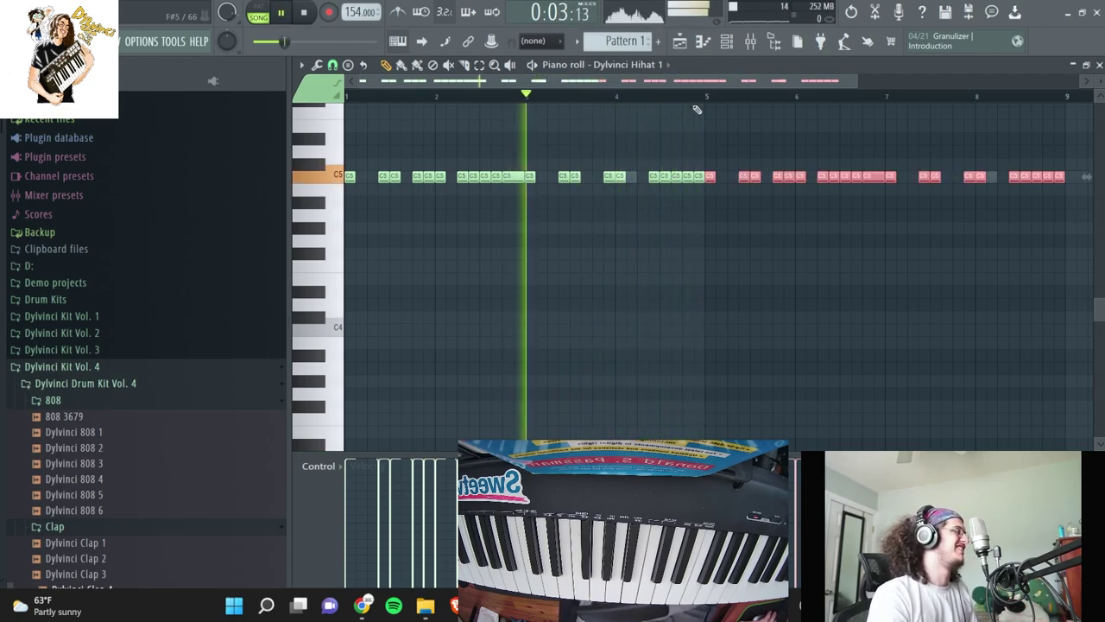
key(Escape)
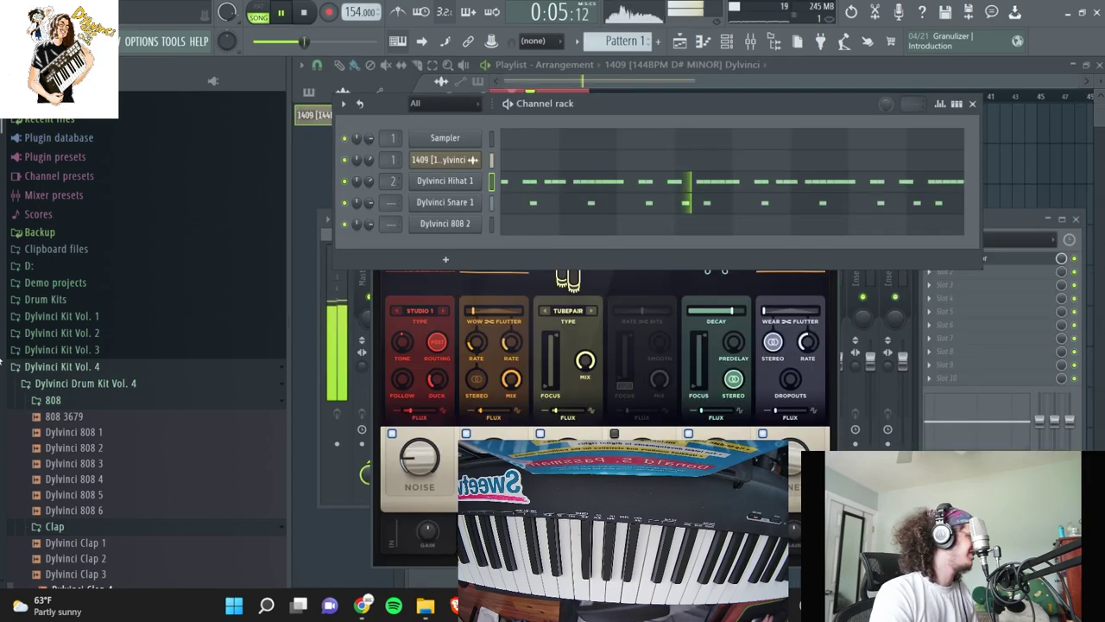
Browse the sample kits in the Drum Kits folder
scroll(192, 307, down, 7)
scroll(135, 284, up, 7)
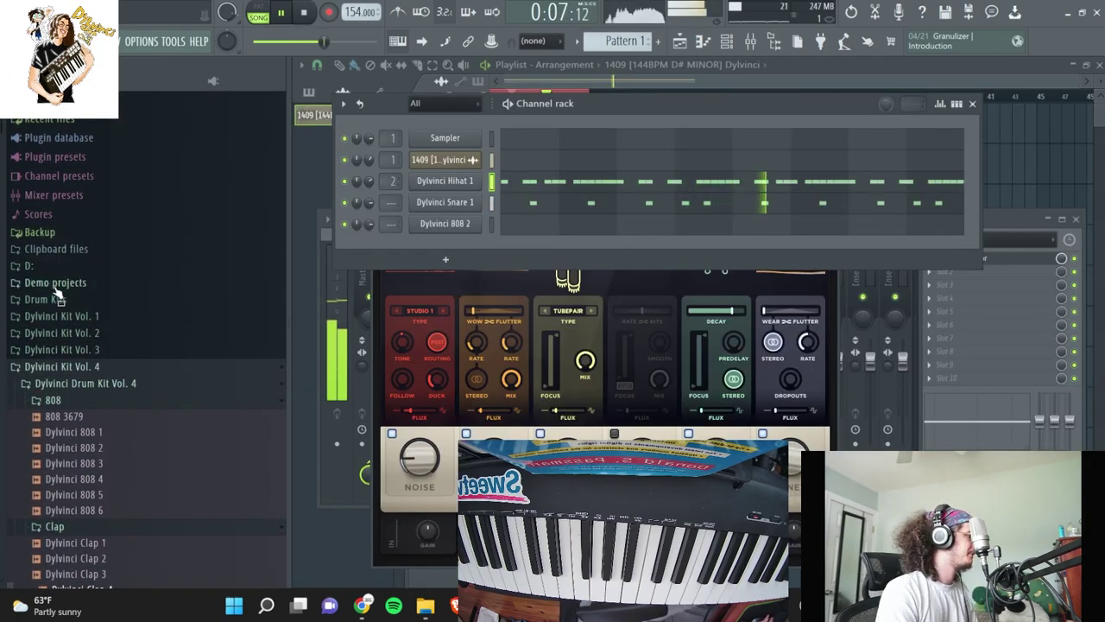
click(132, 276)
scroll(139, 363, down, 10)
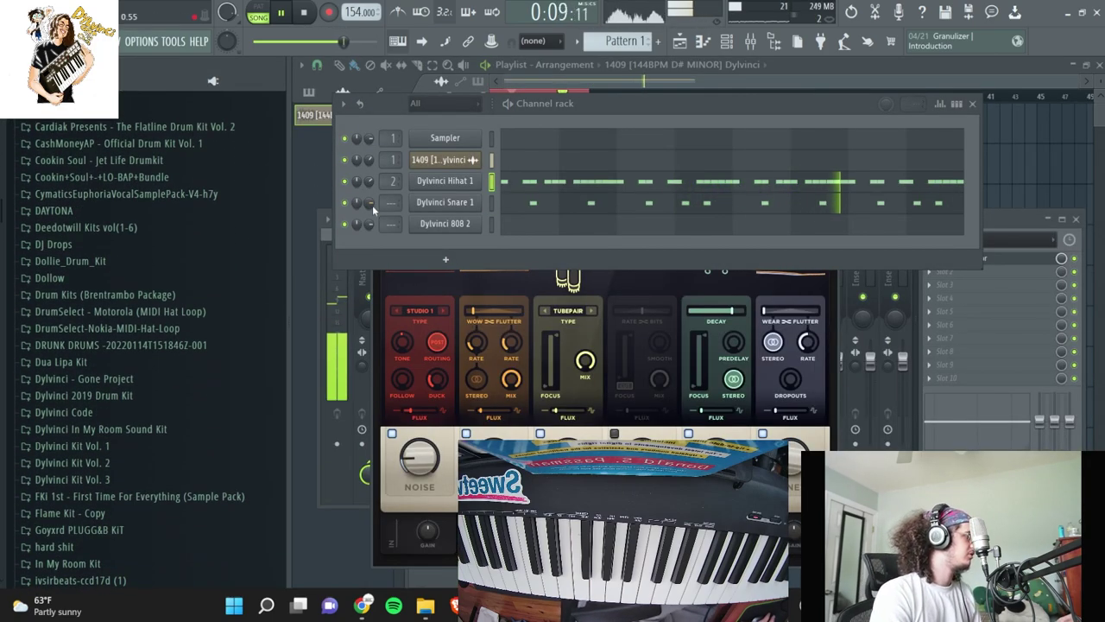
scroll(164, 273, down, 20)
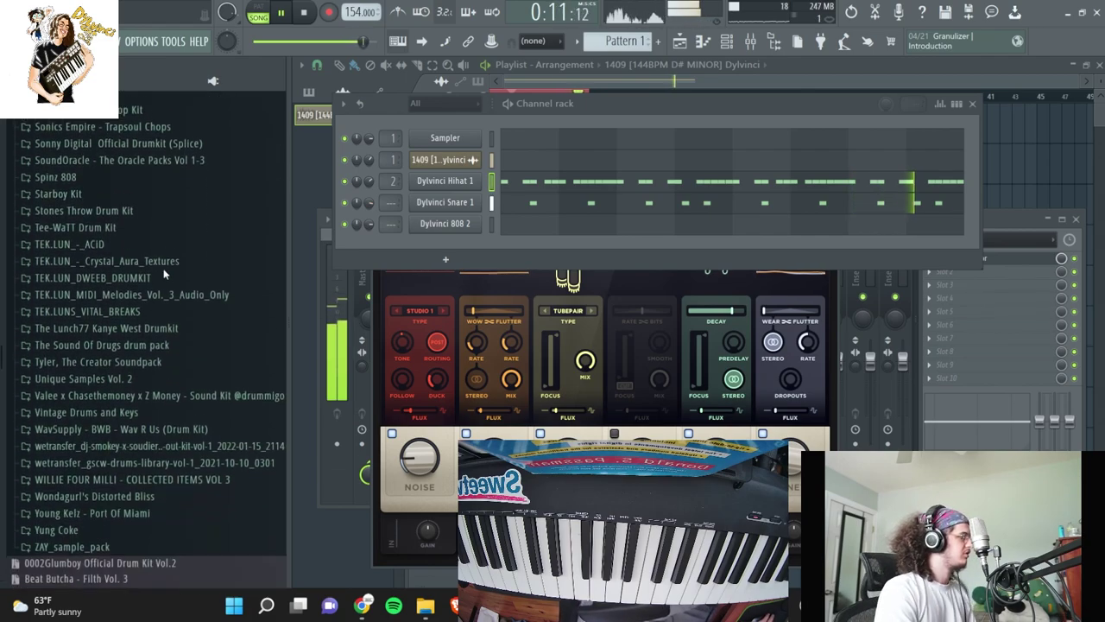
scroll(164, 274, up, 2)
click(29, 81)
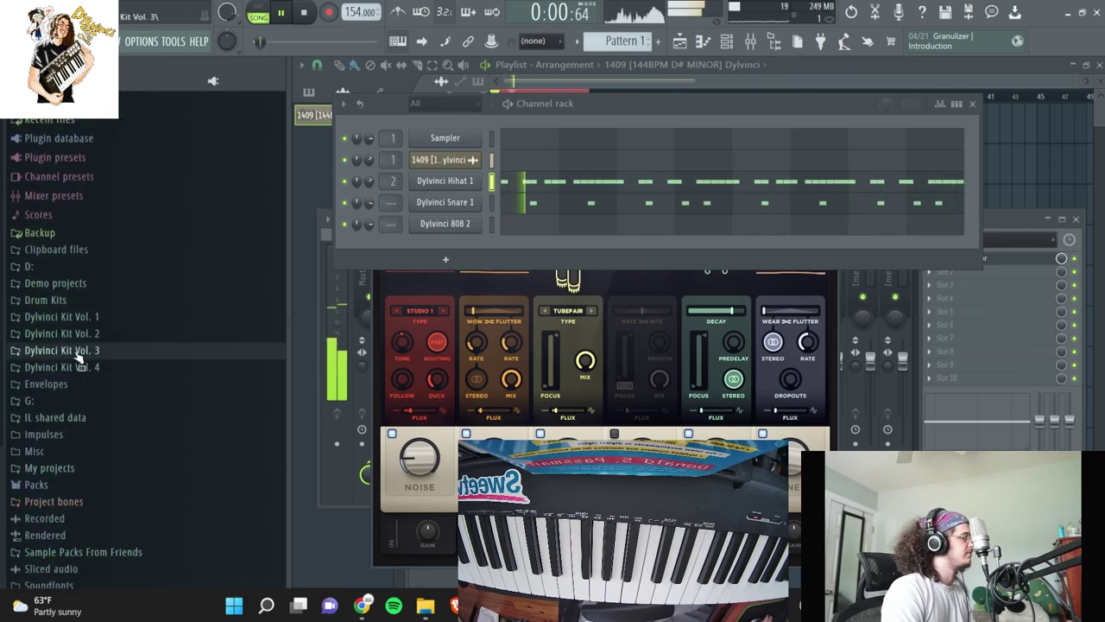
Add Dylvinci Snare 14 from Dylvinci Drum Kit Vol. 3 as a channel and place a C5 hit on beat 3 of all eight bars
click(61, 349)
click(57, 485)
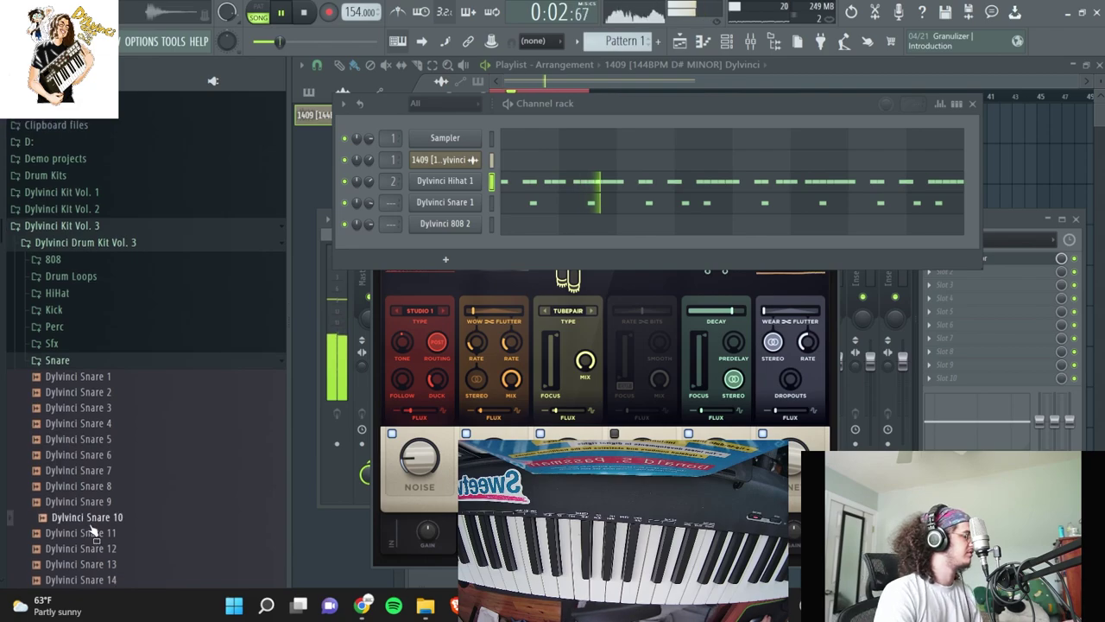
scroll(93, 510, down, 2)
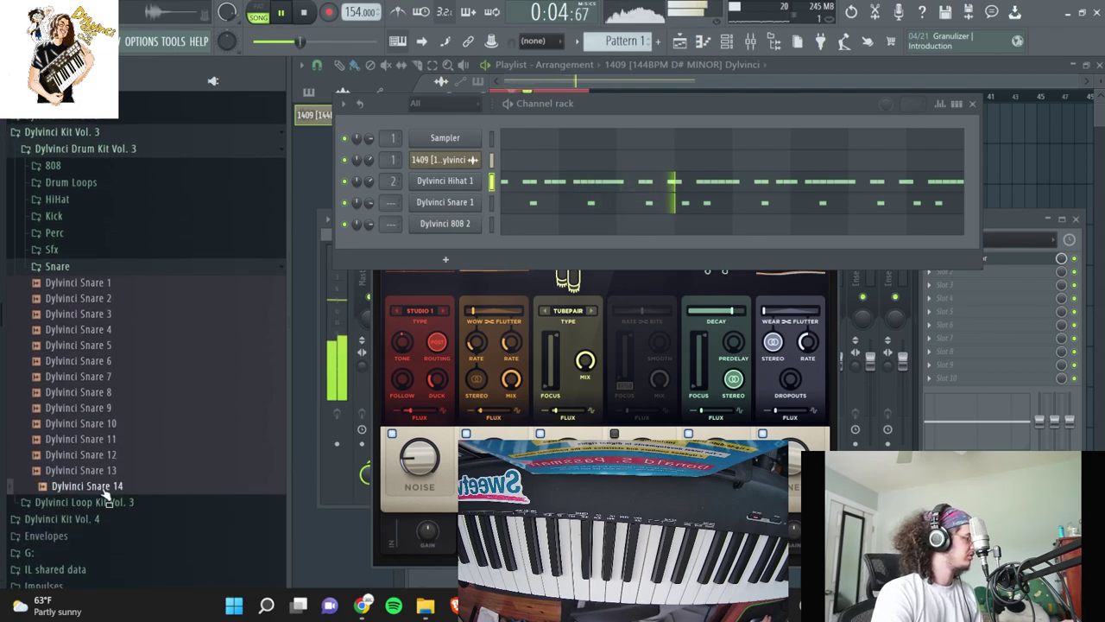
drag(446, 257, 448, 252)
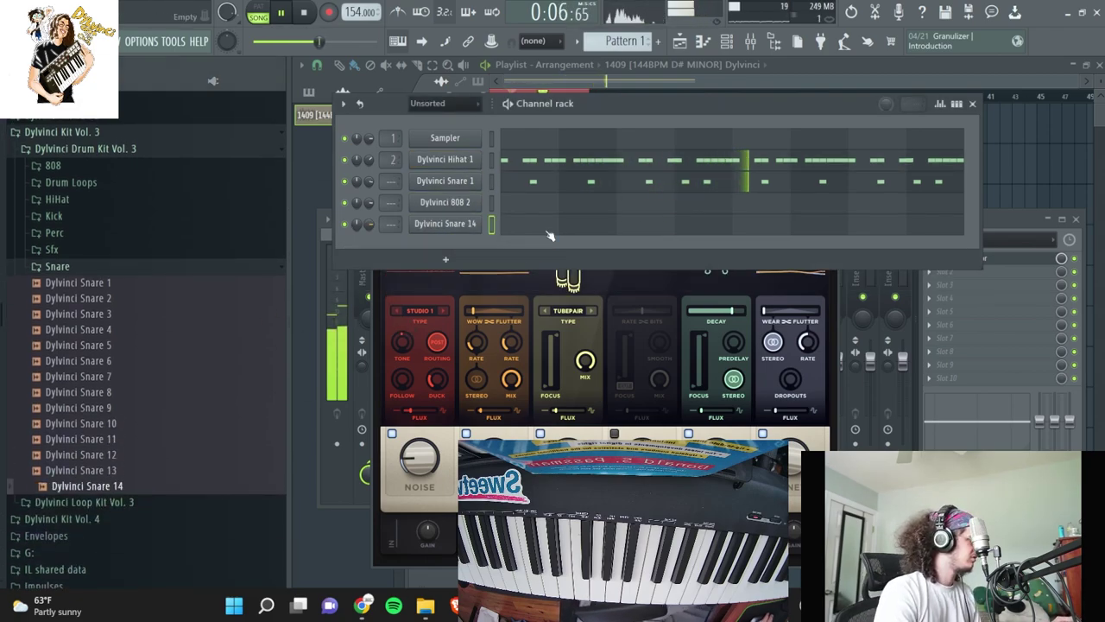
click(549, 229)
drag(408, 180, 384, 175)
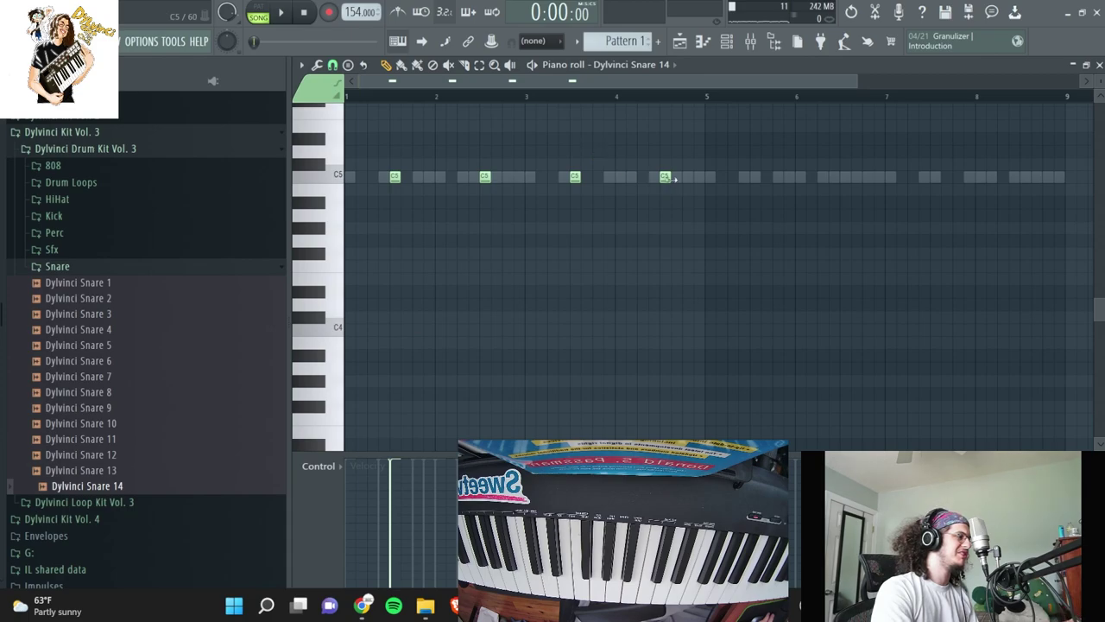
Replace the Dylvinci Snare 1 notes with off-beat C5 hits in bars 2 to 4 and duplicate them into bars 6 to 8
click(604, 66)
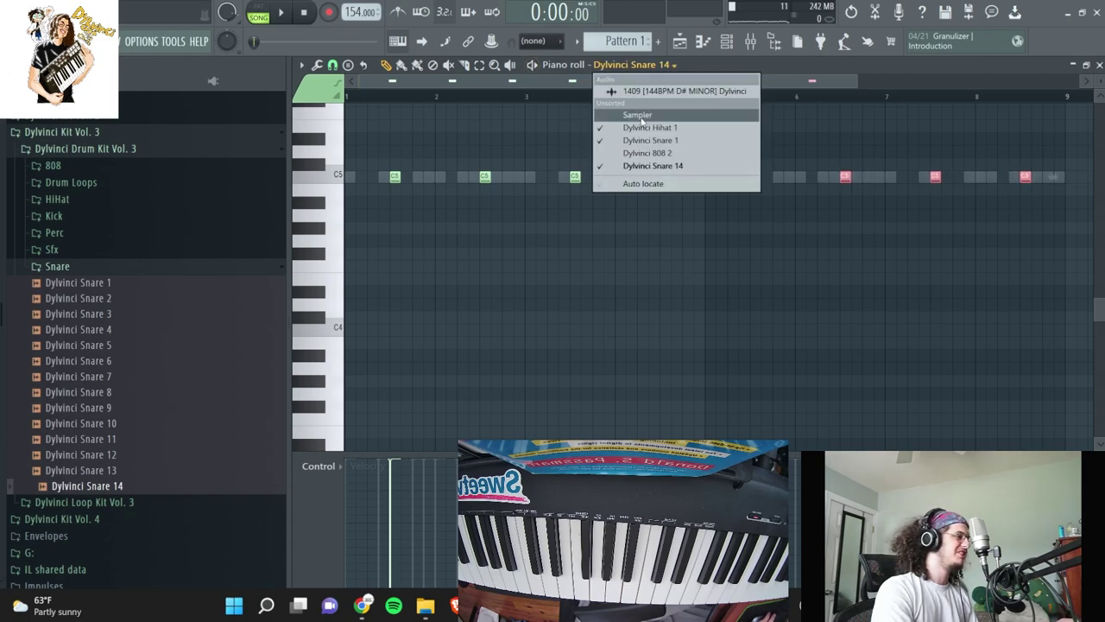
click(643, 140)
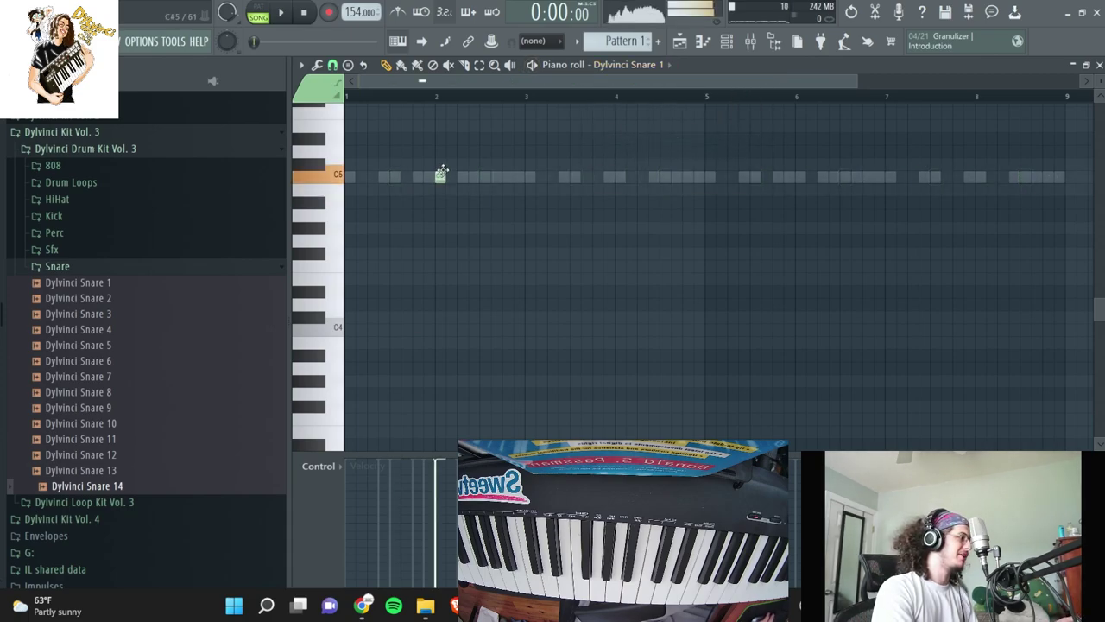
drag(594, 178, 811, 170)
click(632, 177)
key(ctrl+b)
ctrl+click(785, 121)
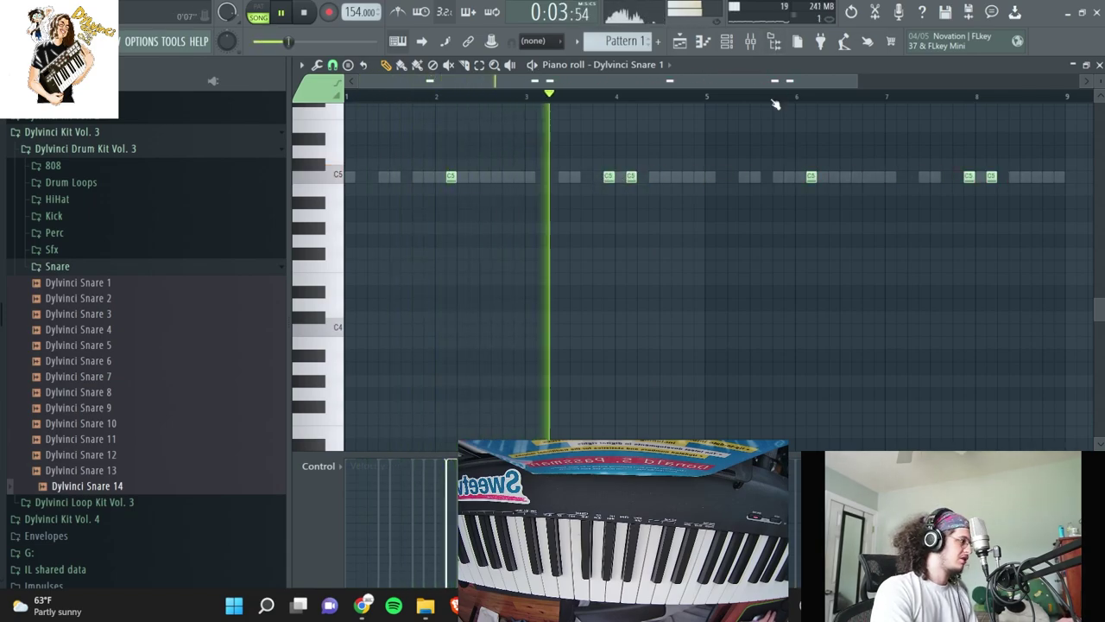
Show the channel rack and expand the Drum Kits folder to look through its kits
click(728, 41)
scroll(87, 250, up, 4)
right_click(509, 330)
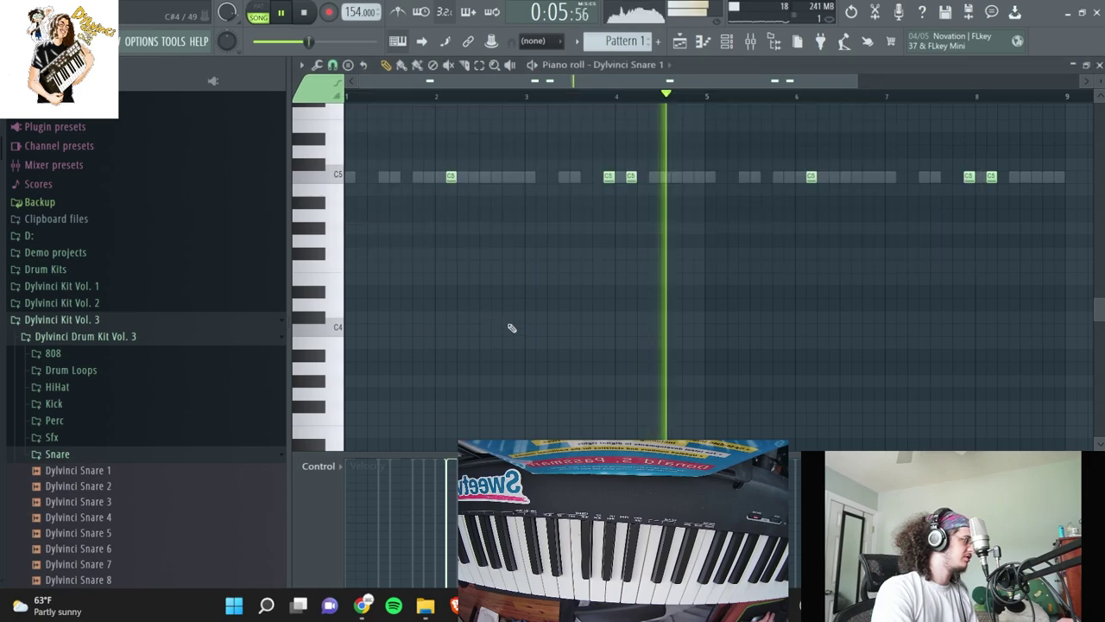
click(727, 41)
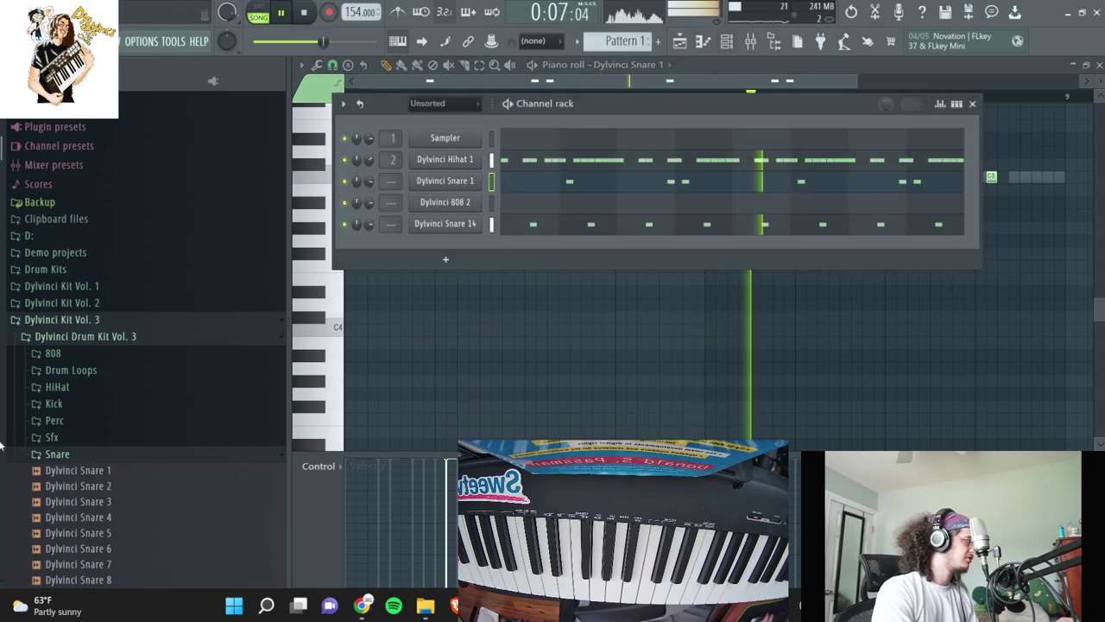
click(100, 271)
scroll(105, 282, down, 5)
scroll(108, 241, up, 6)
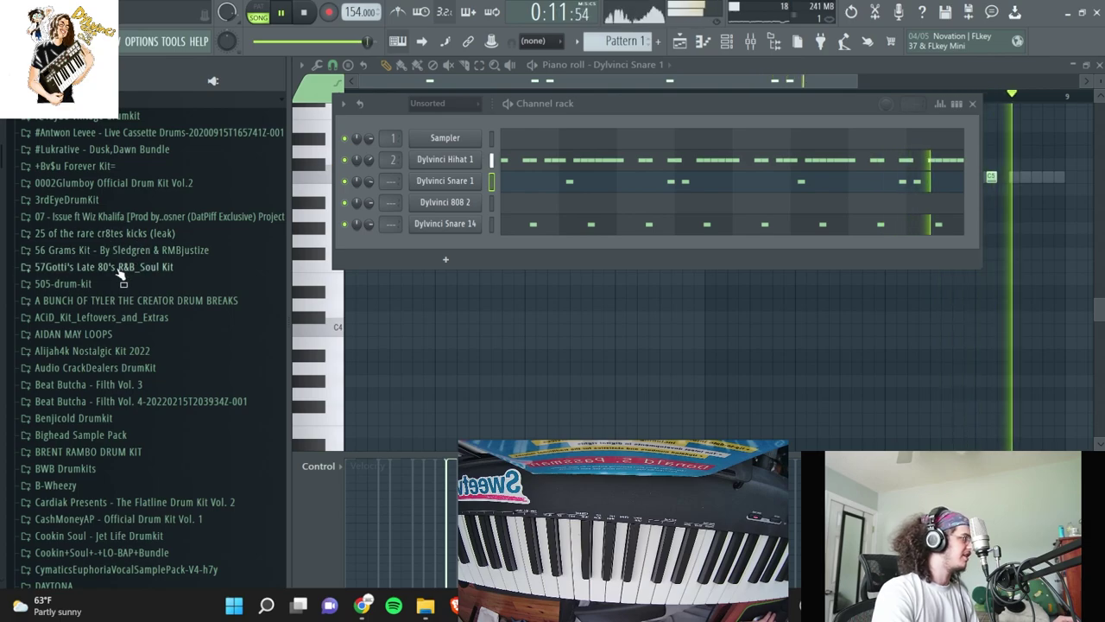
Swap the Dylvinci Snare 1 sample for Glum Smash Snare from 0002Glumboy Official Drum Kit Vol.2 and play the loop
key(space)
click(67, 200)
click(110, 184)
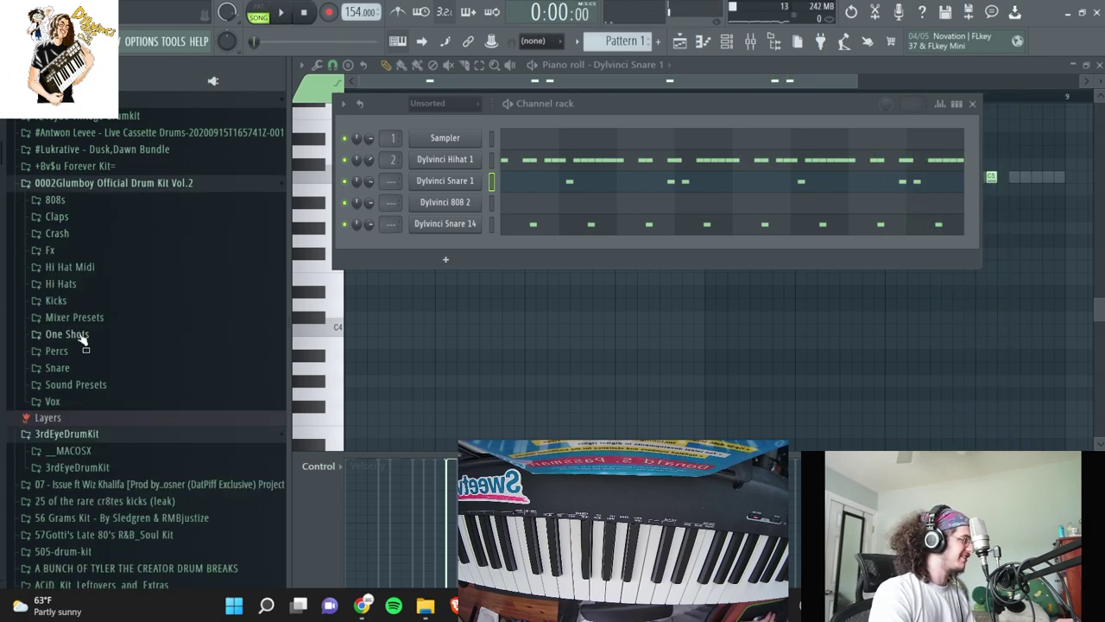
click(84, 369)
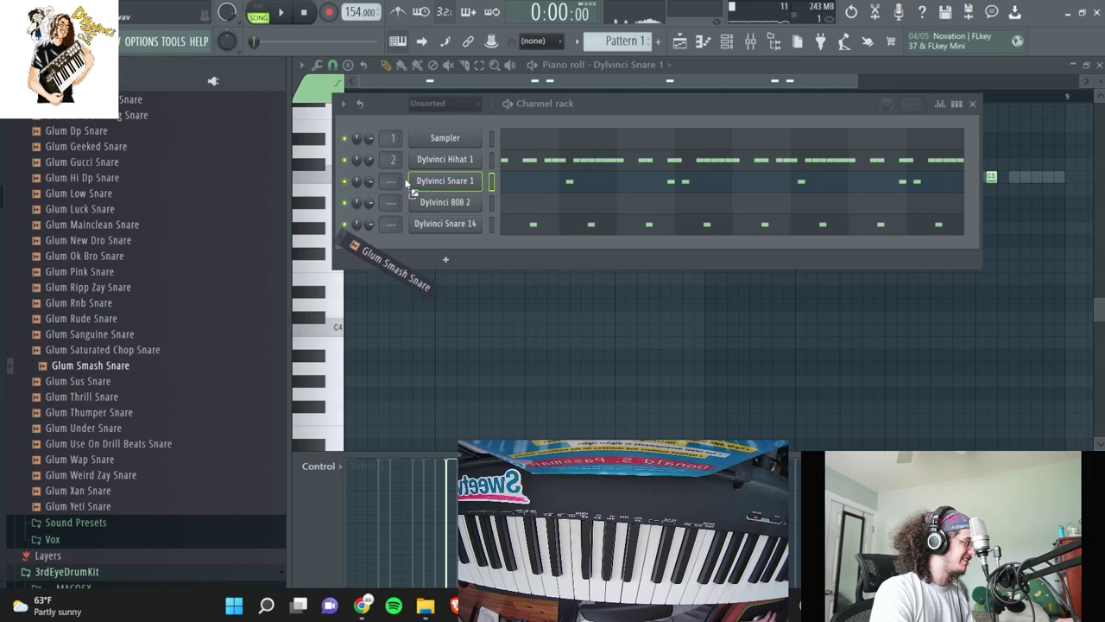
drag(429, 188, 442, 182)
key(space)
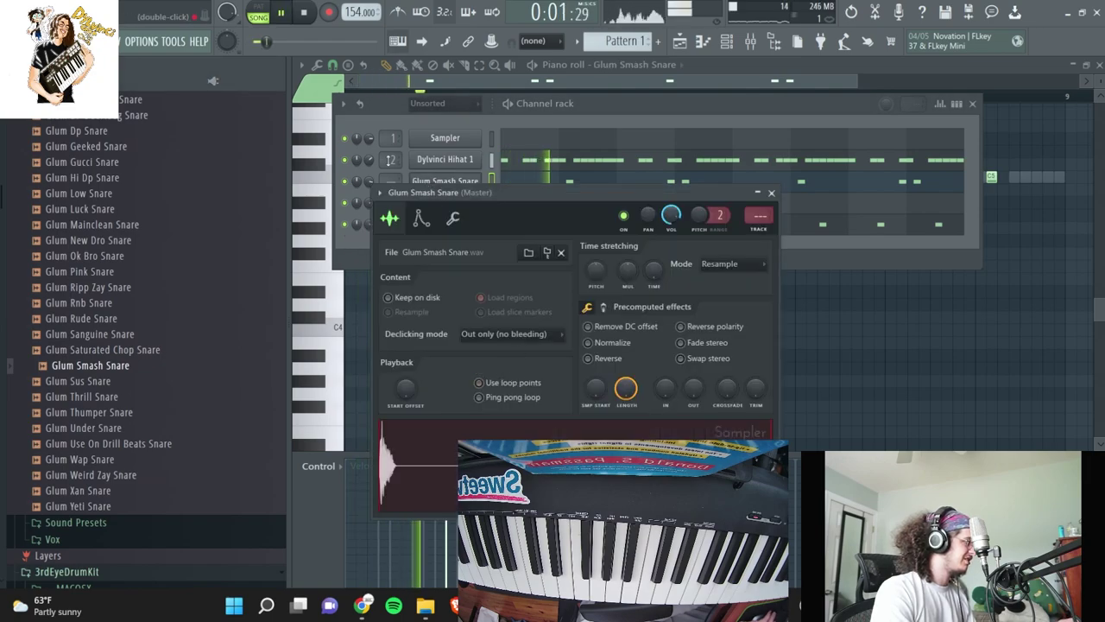
Show all channels in the channel rack and expand the Vox folder of 0002Glumboy Official Drum Kit Vol.2
click(497, 105)
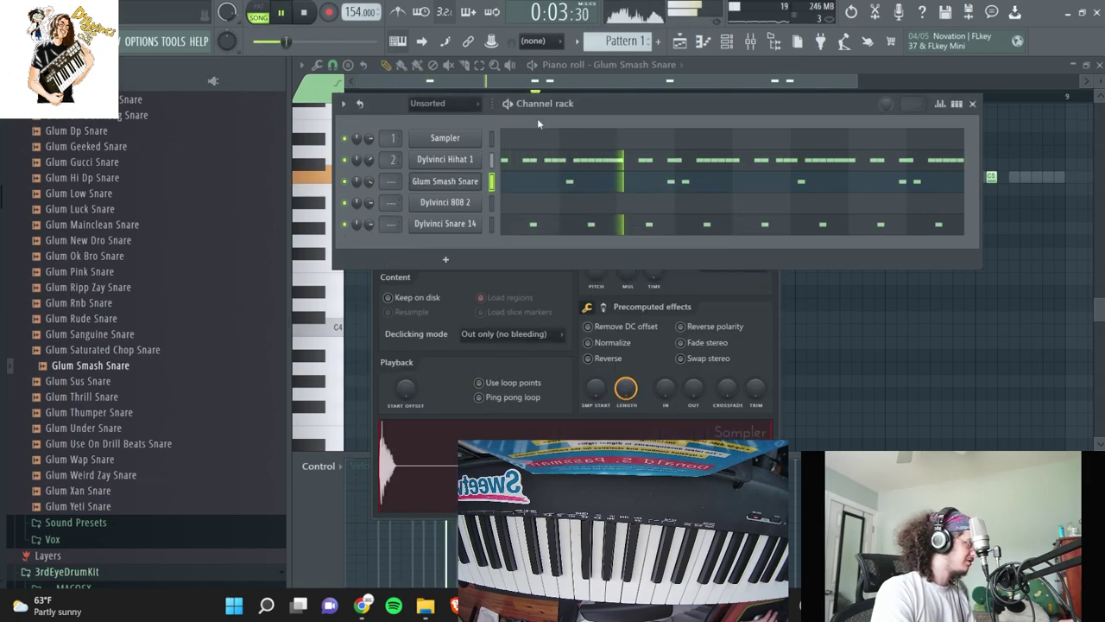
scroll(141, 357, down, 4)
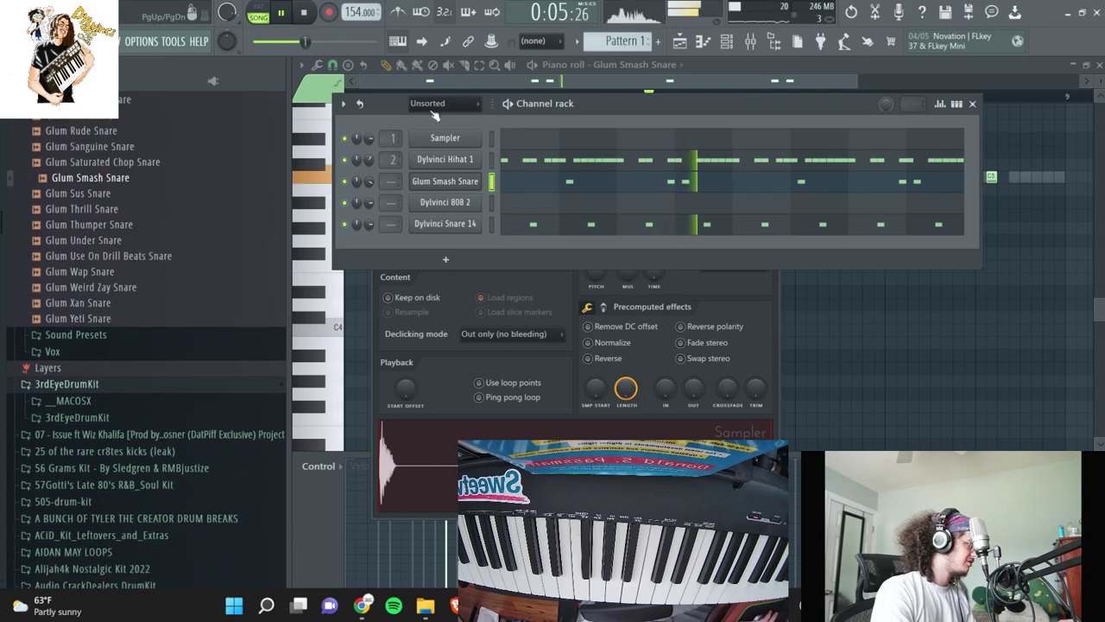
click(434, 114)
scroll(69, 360, up, 6)
scroll(69, 367, down, 6)
click(67, 352)
Audition the vocal samples in the Vox folder and add Glum Band$ Chant as a new channel
click(93, 393)
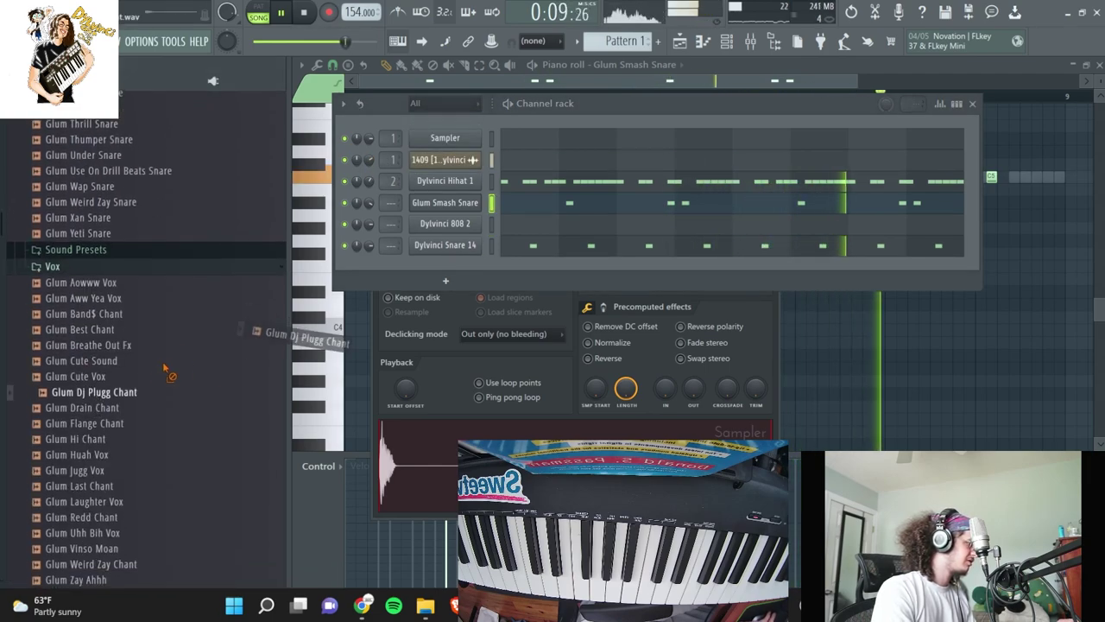
click(87, 439)
click(94, 454)
click(86, 486)
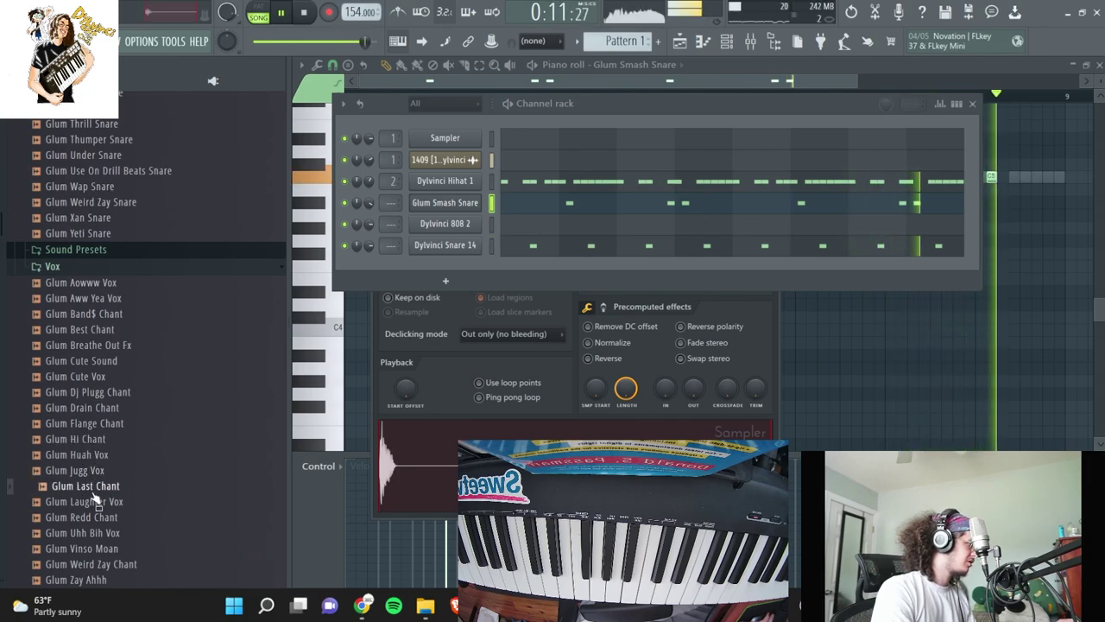
click(86, 517)
click(86, 533)
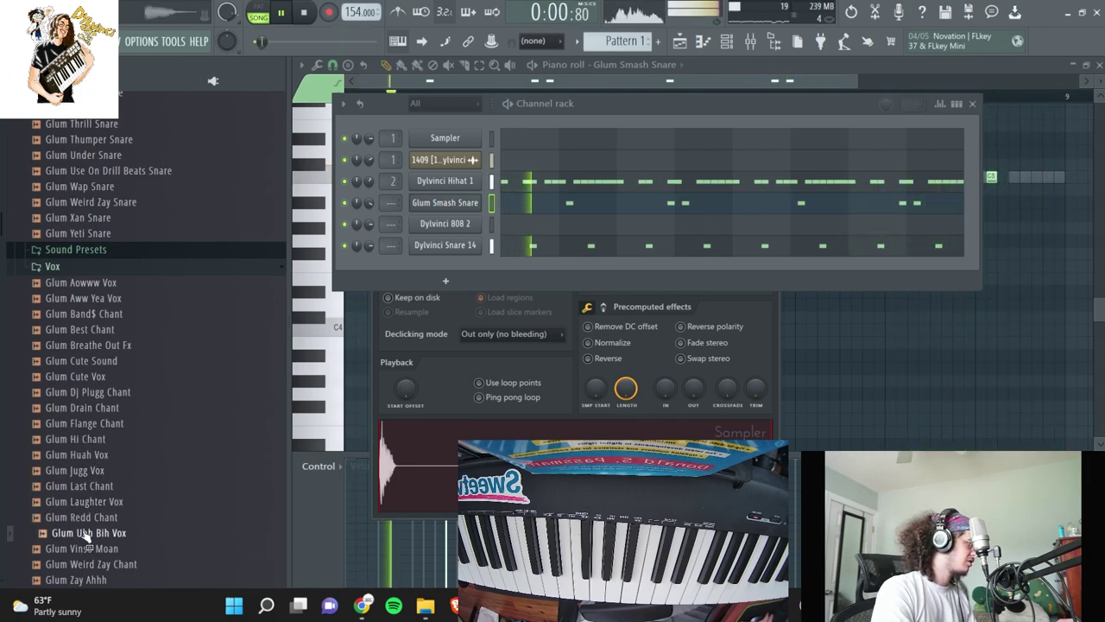
click(86, 532)
scroll(91, 518, down, 2)
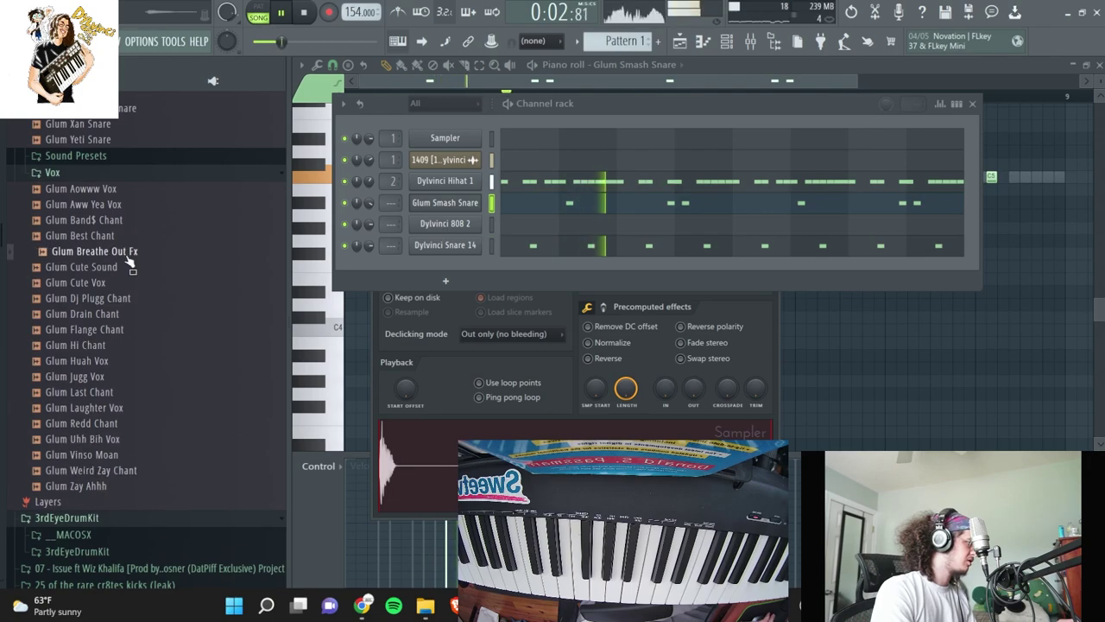
drag(454, 264, 455, 264)
Place Glum Band$ Chant C5 hits on beat 4 of bars 1 to 4 and beat 3 of bar 4, and duplicate them into bars 5 to 8
key(F7)
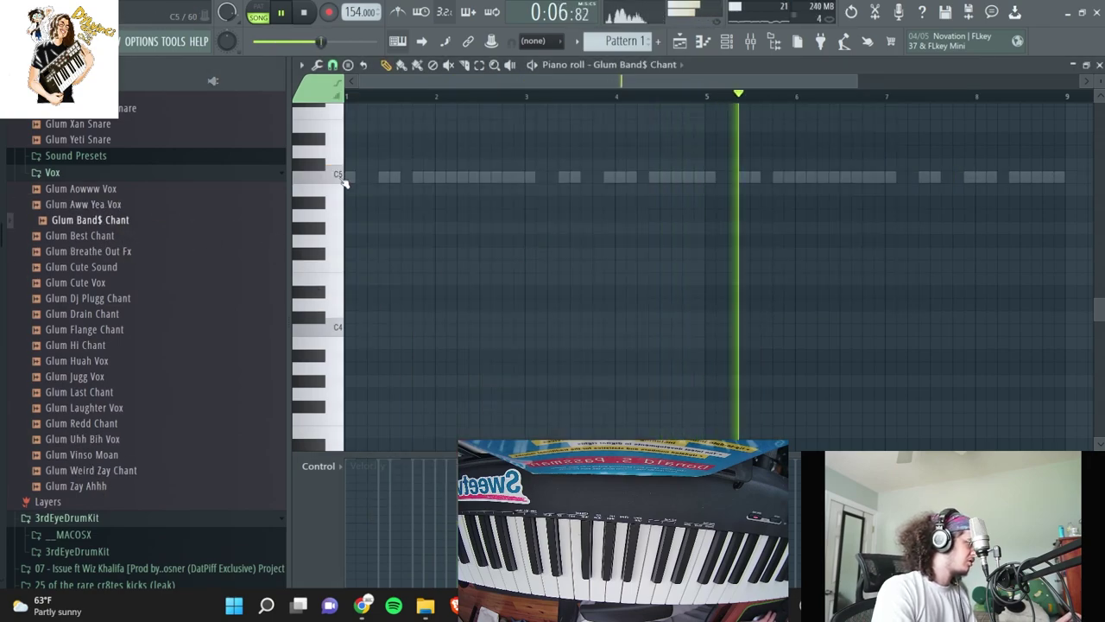
click(417, 177)
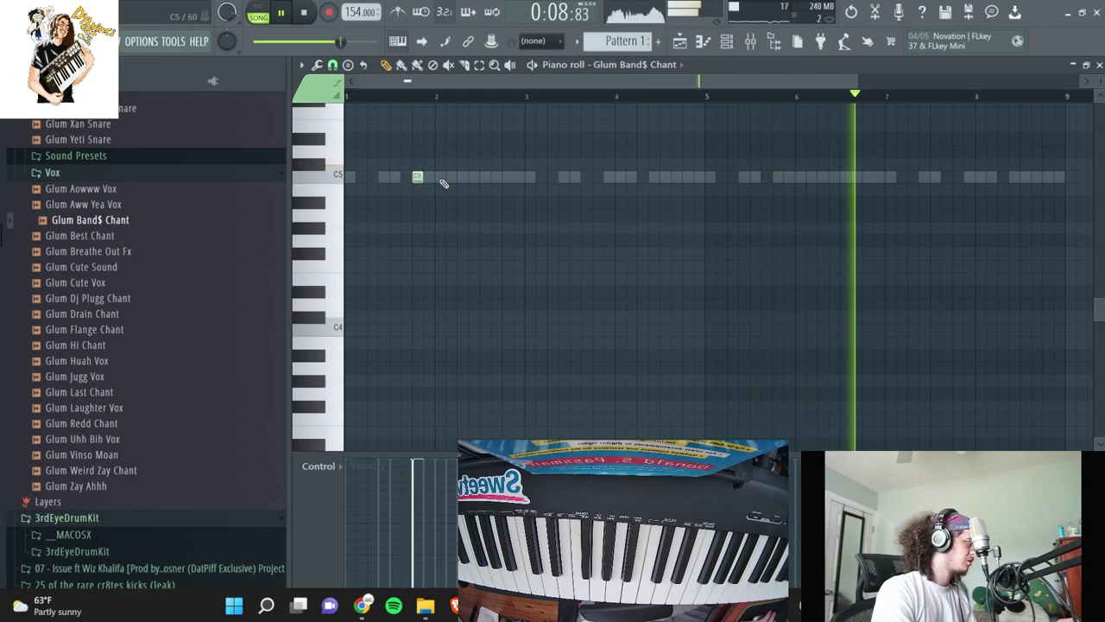
click(508, 176)
key(ctrl+b)
drag(520, 177, 599, 175)
key(ctrl+d)
click(663, 178)
key(ctrl+b)
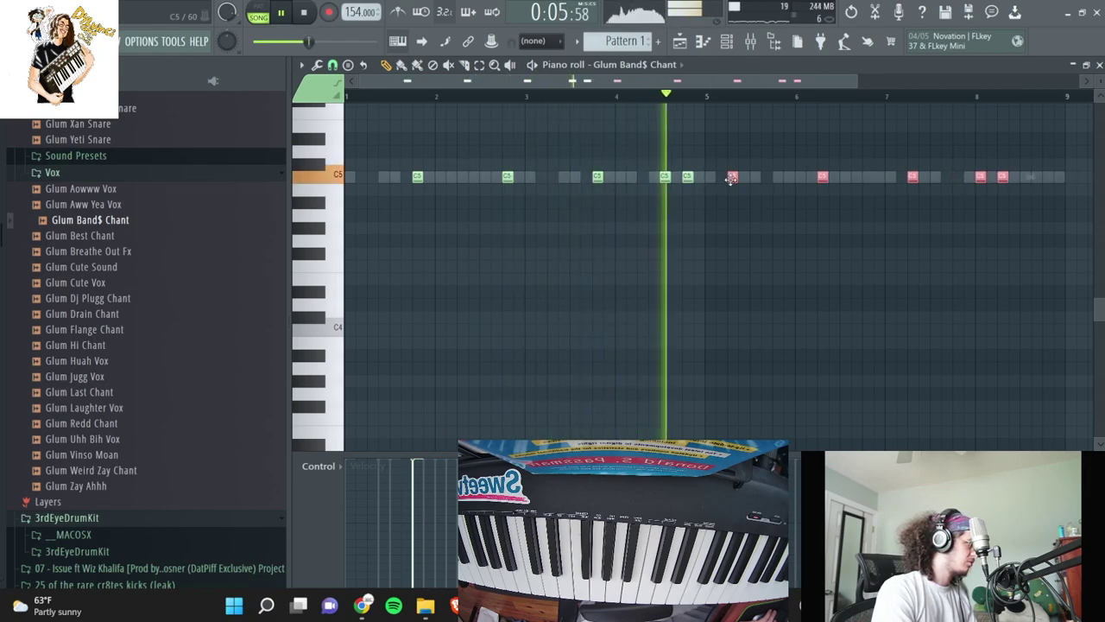
drag(750, 178, 773, 178)
key(ctrl+d)
Audition samples in the kit's Percs folder and add Glum Chill Bongo Perc as a new channel
key(F6)
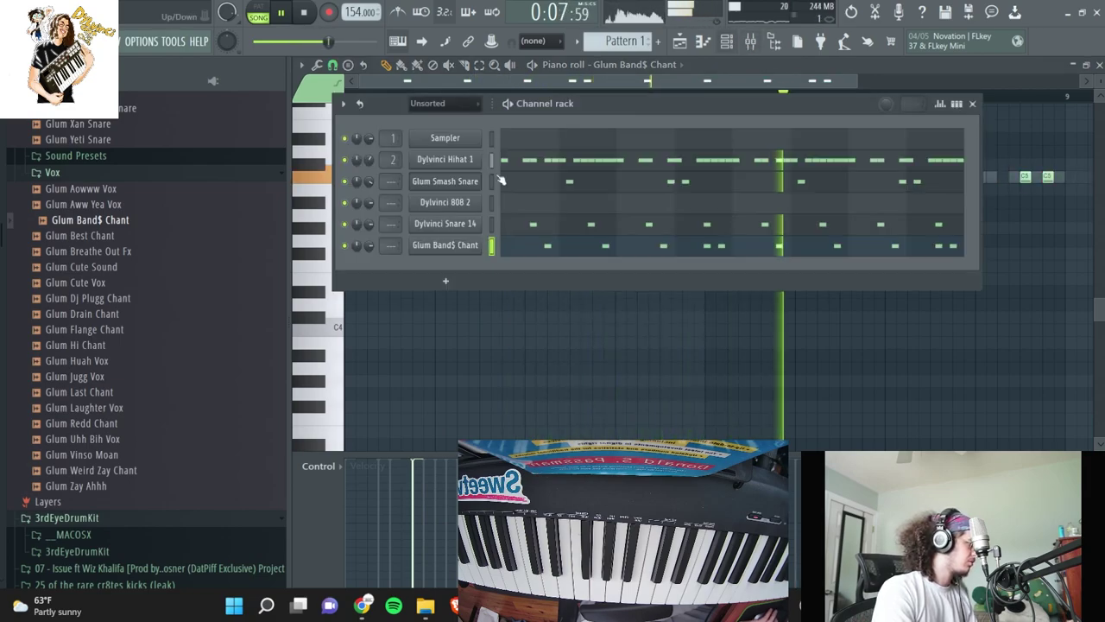
scroll(82, 344, up, 4)
scroll(83, 413, up, 10)
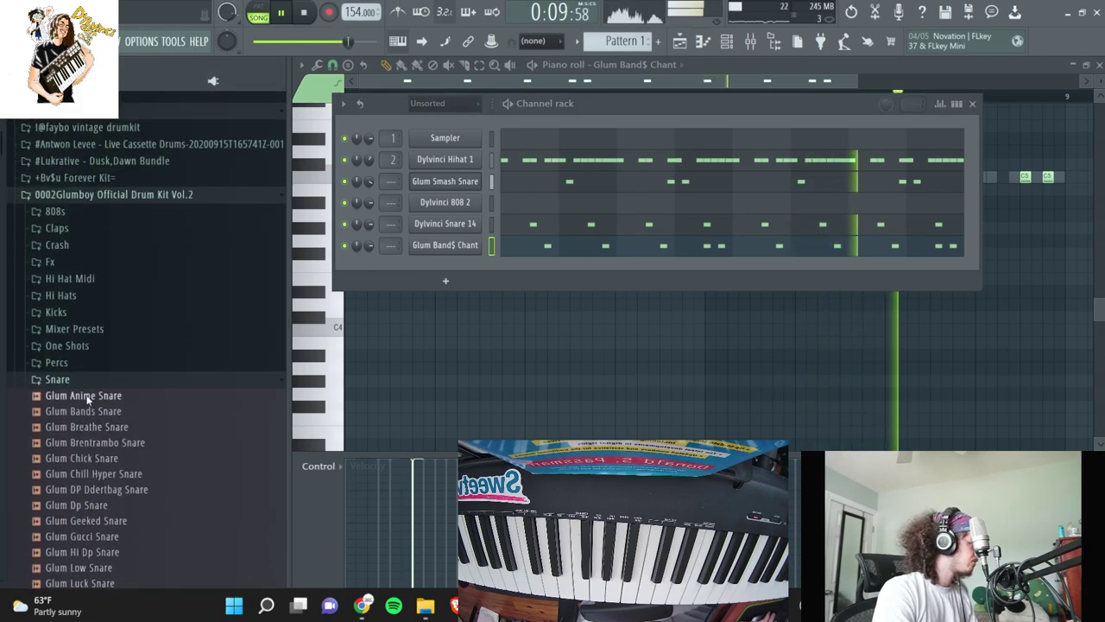
click(93, 396)
click(68, 317)
click(87, 334)
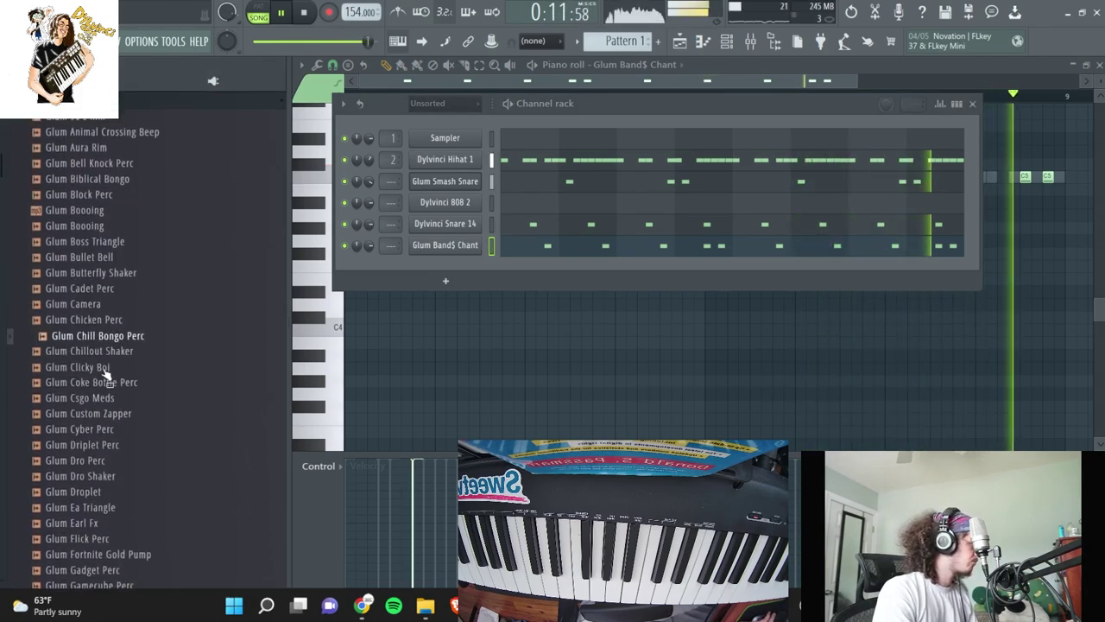
drag(86, 334, 445, 267)
Activate steps 3, 27, 29 and 31 for Glum Chill Bongo Perc while the loop plays
key(space)
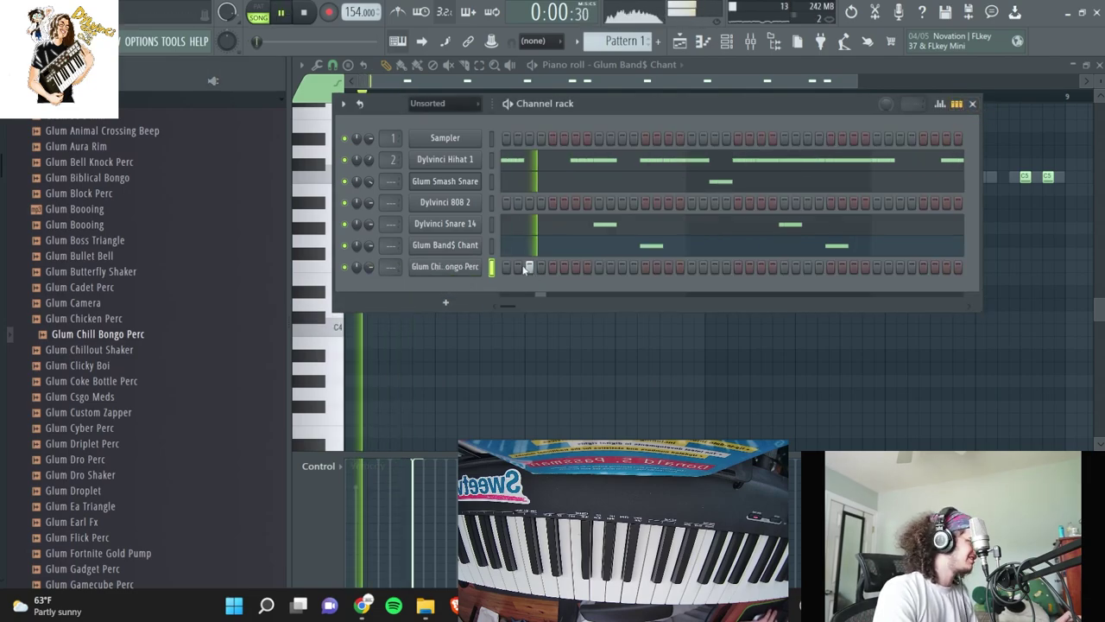
click(449, 269)
click(740, 223)
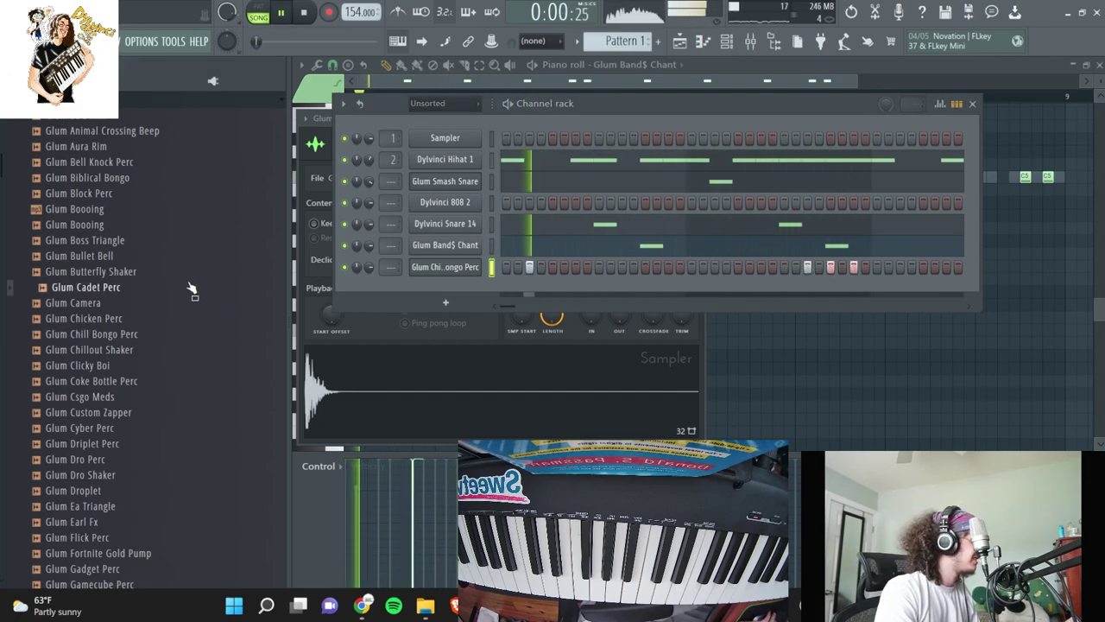
Audition more percussion samples, add Glum Luh Squirt Perc as a channel and activate its step 33
click(162, 243)
key(space)
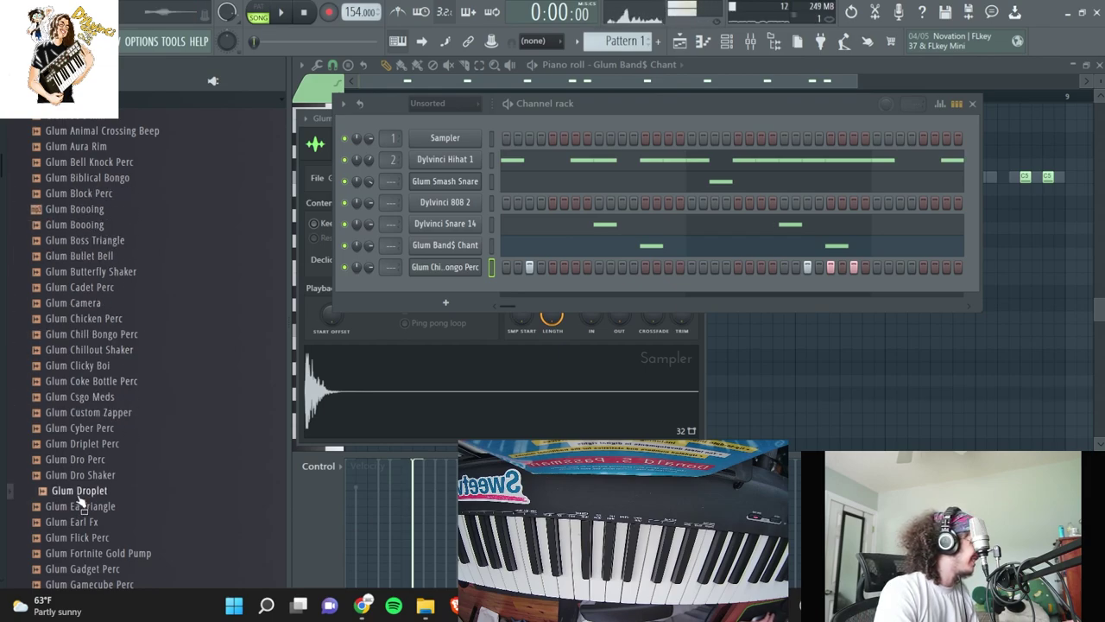
scroll(112, 464, down, 6)
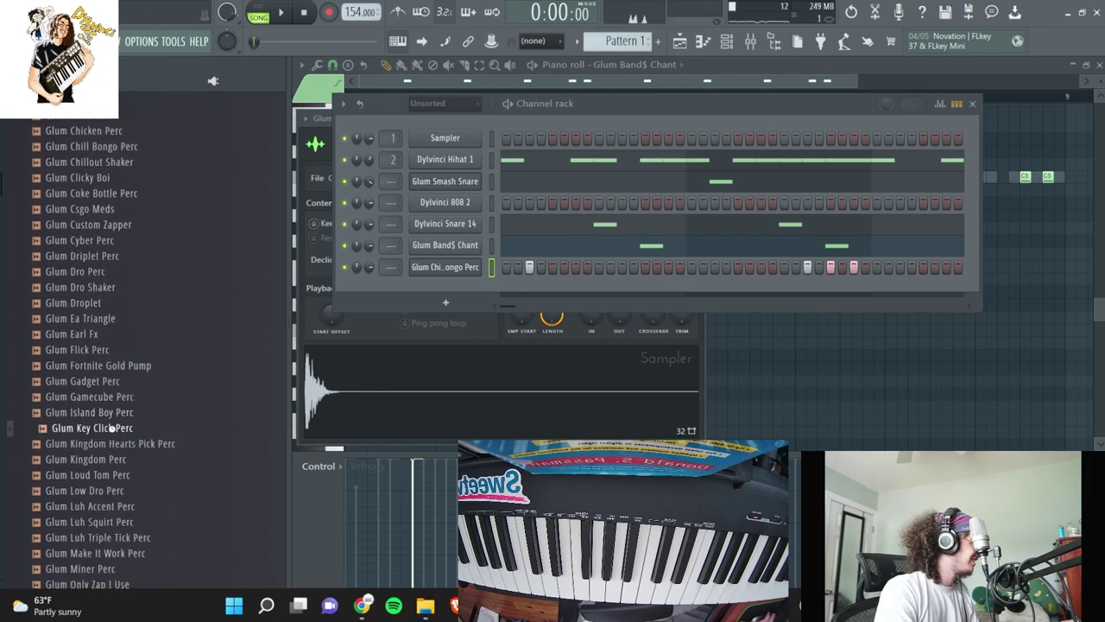
drag(121, 436, 432, 298)
key(space)
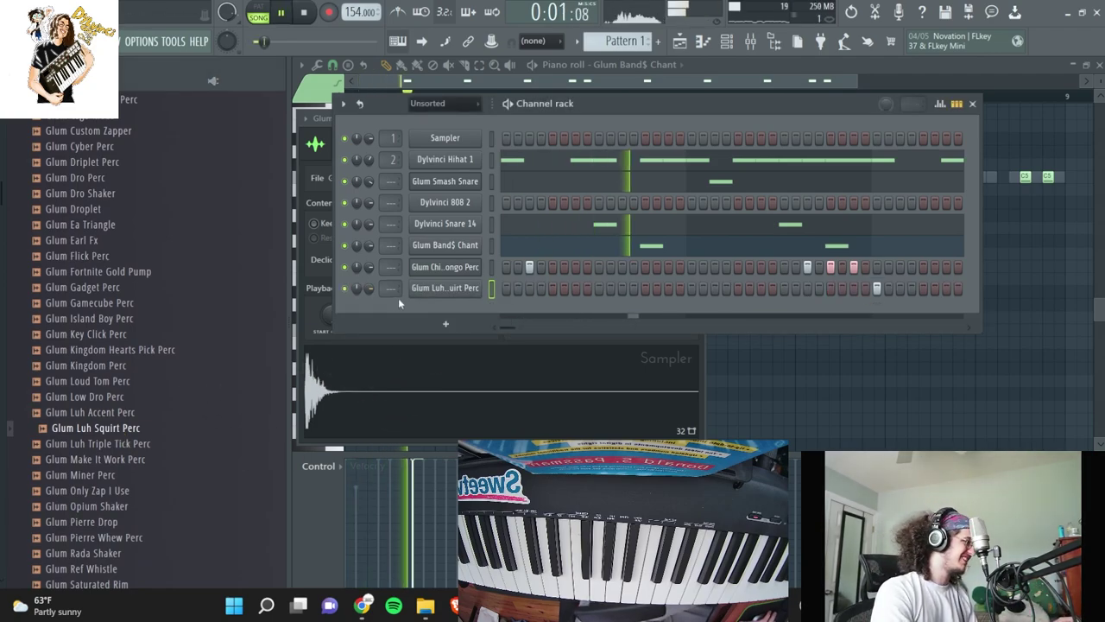
click(438, 290)
click(733, 108)
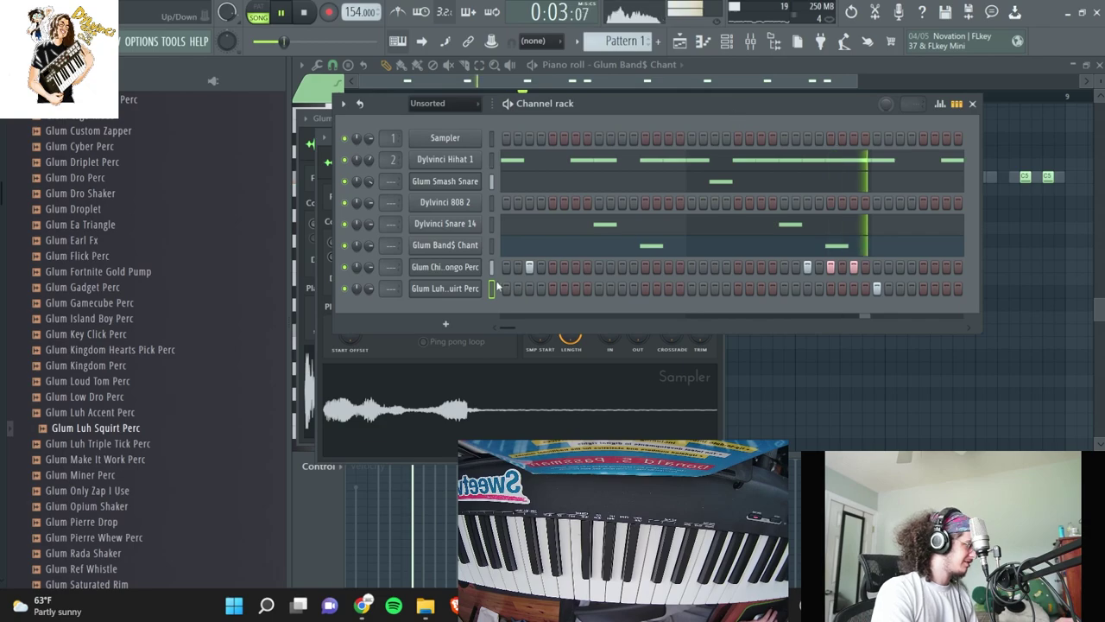
Extend Glum Chill Bongo Perc with C5 hits in bars 3 and 4, and duplicate the four-bar pattern into bars 5 to 8
right_click(466, 267)
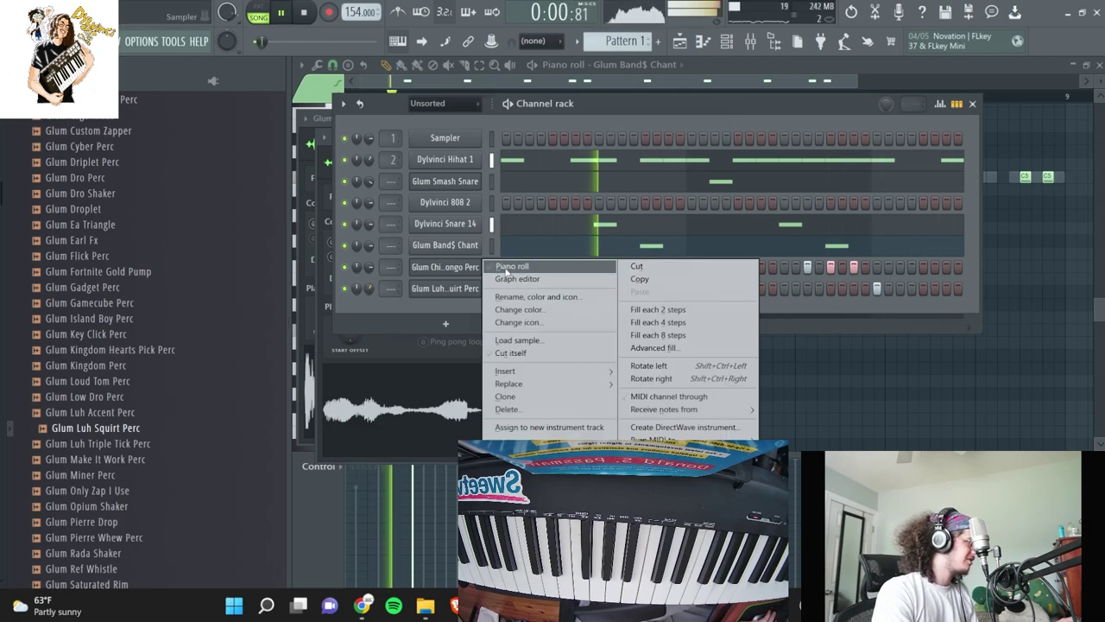
click(509, 267)
key(ctrl+b)
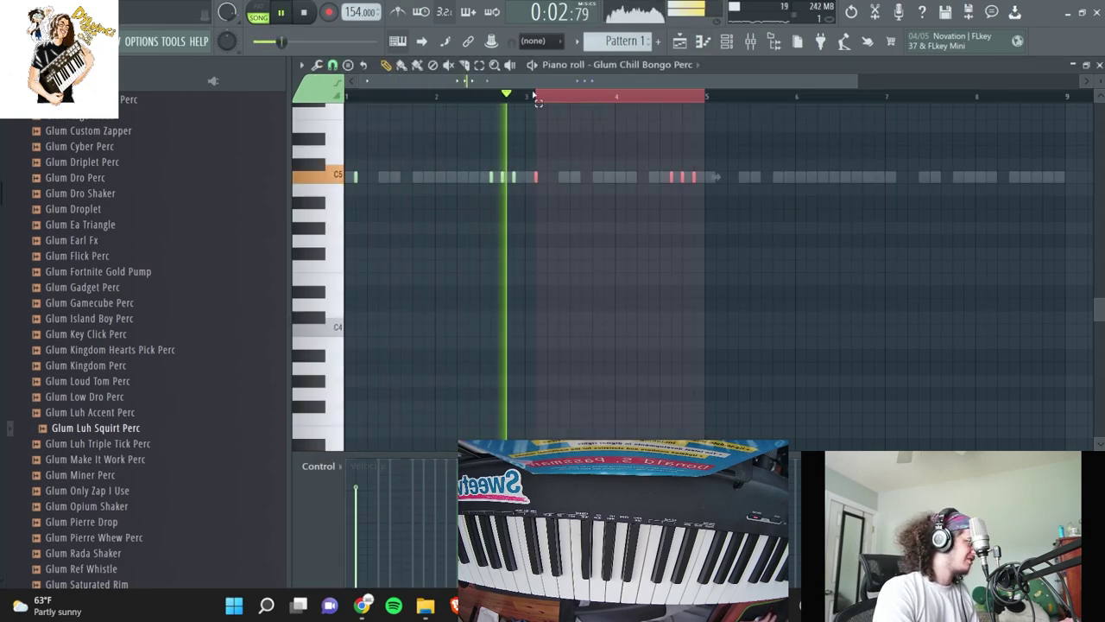
ctrl+click(705, 104)
click(562, 177)
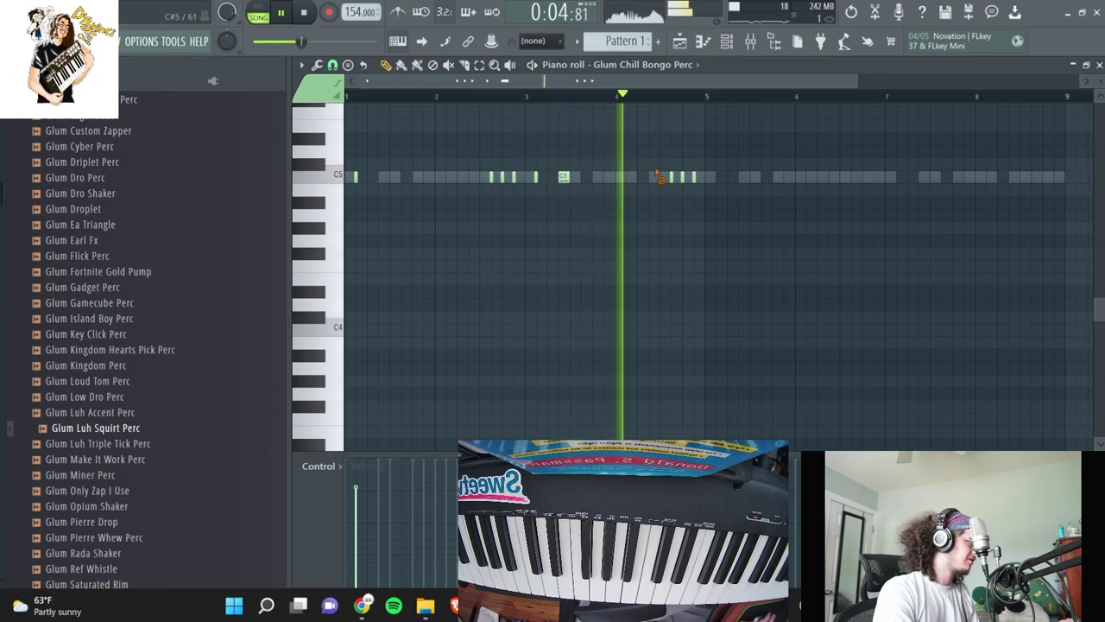
click(694, 177)
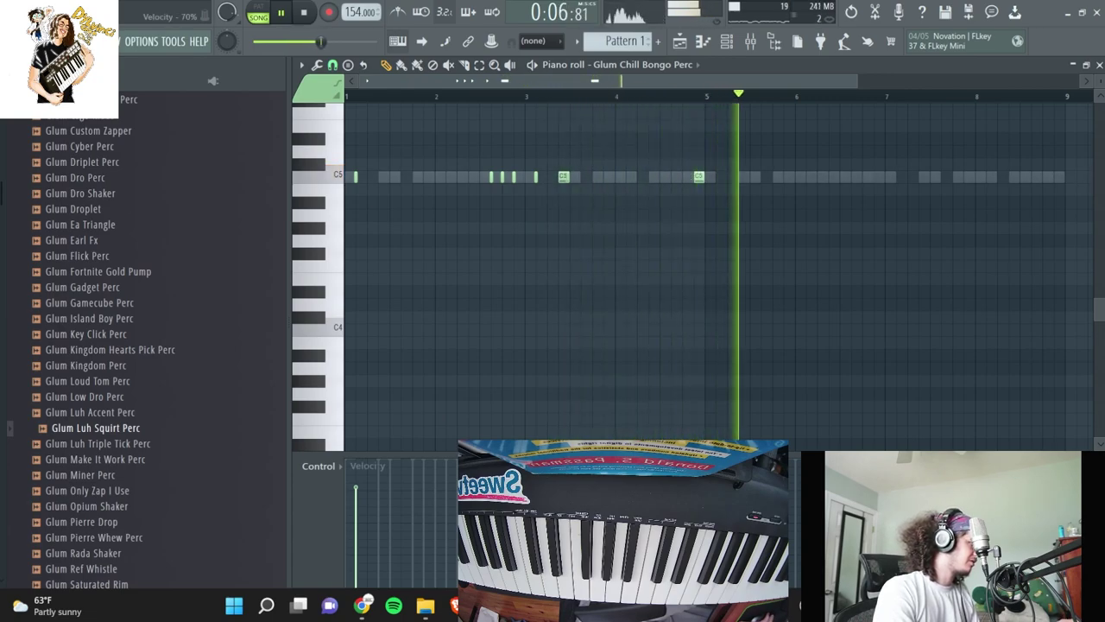
key(space)
key(space)
key(ctrl+b)
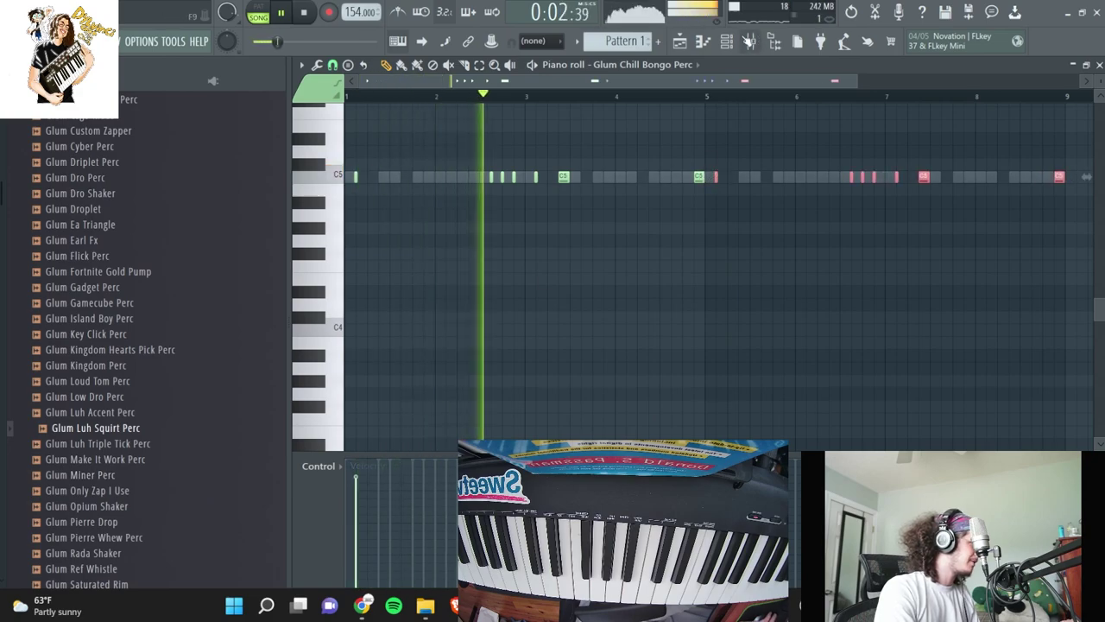
Show all channels and open the channel settings of the 1409 audio clip to check its time stretching
key(F6)
click(423, 105)
click(423, 117)
key(space)
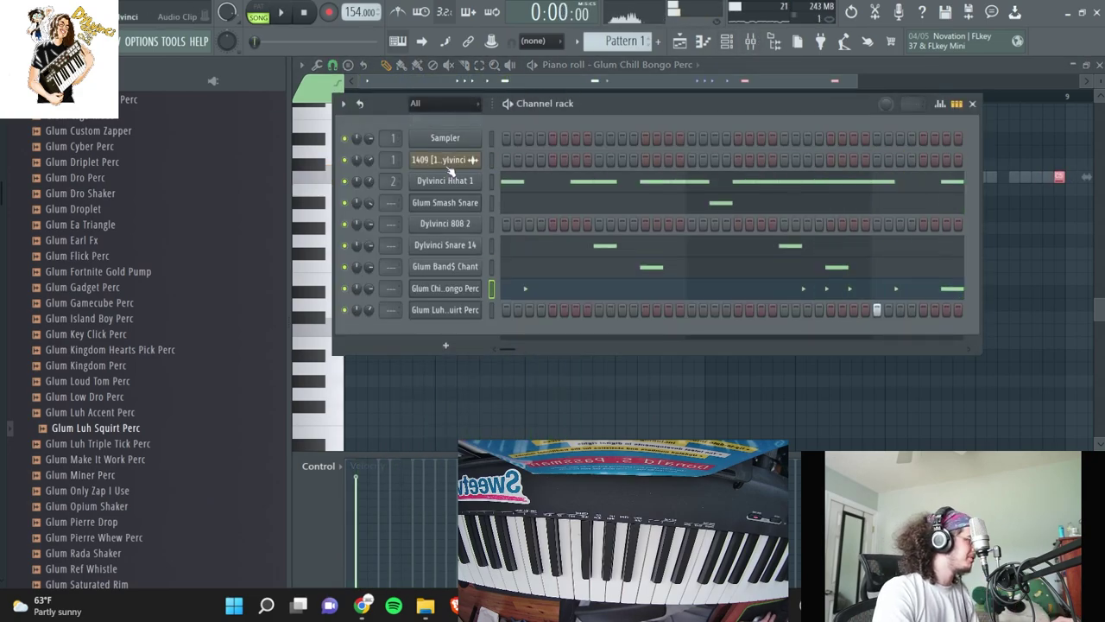
click(445, 163)
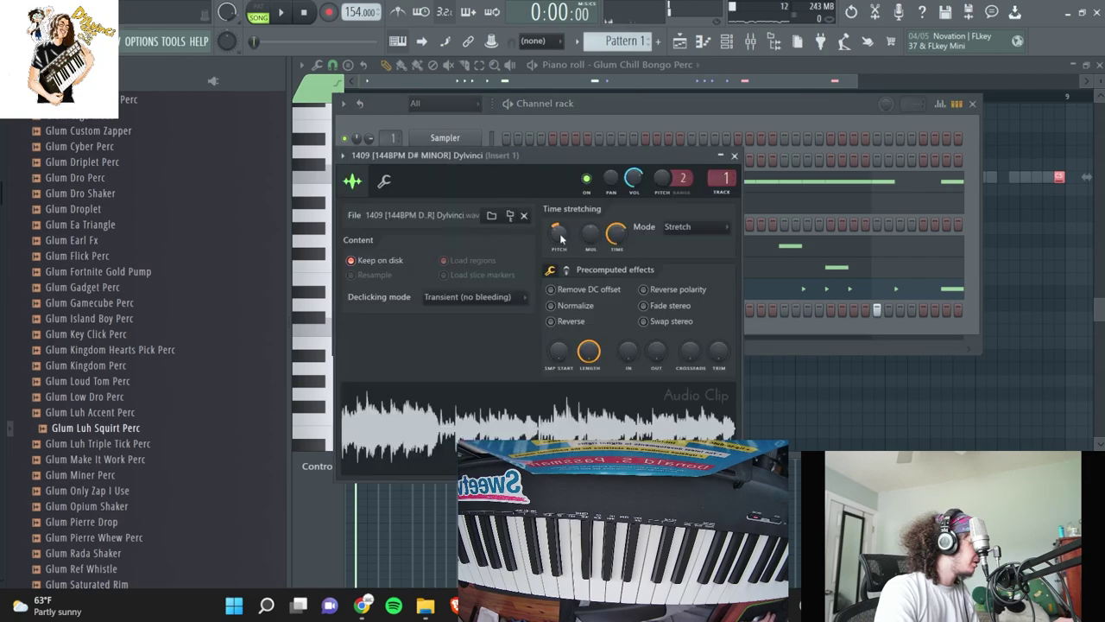
click(570, 107)
Audition the kit's Hi Hats, load Glum Grave Hats into a channel with the Dylvinci Hihat 1 notes, and mute Dylvinci Hihat 1
scroll(80, 252, up, 8)
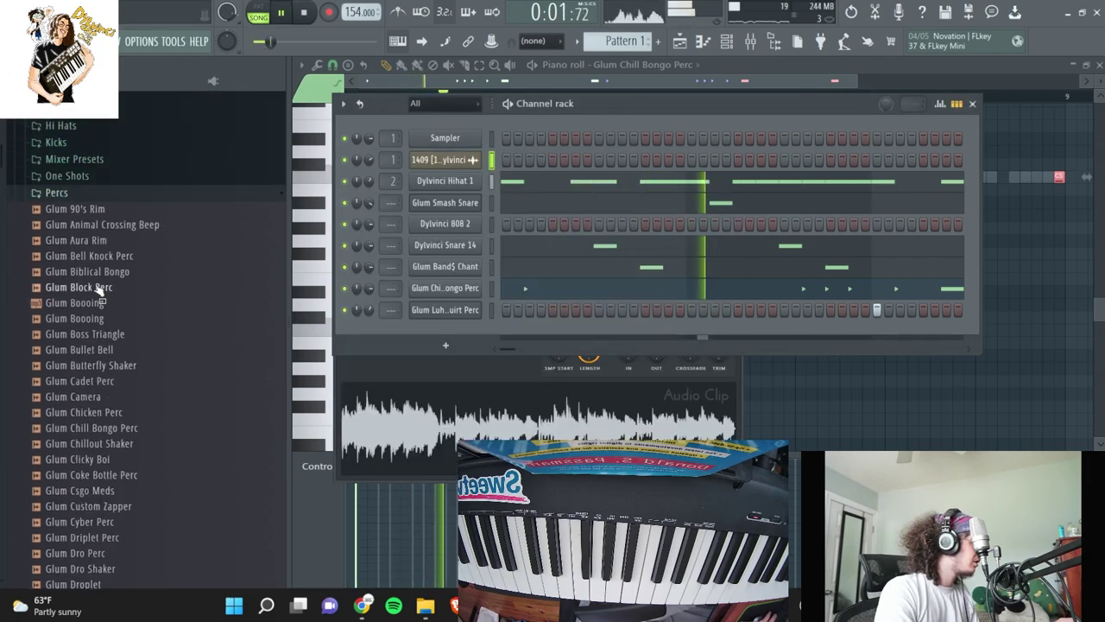
scroll(81, 181, up, 2)
click(77, 219)
scroll(119, 310, down, 3)
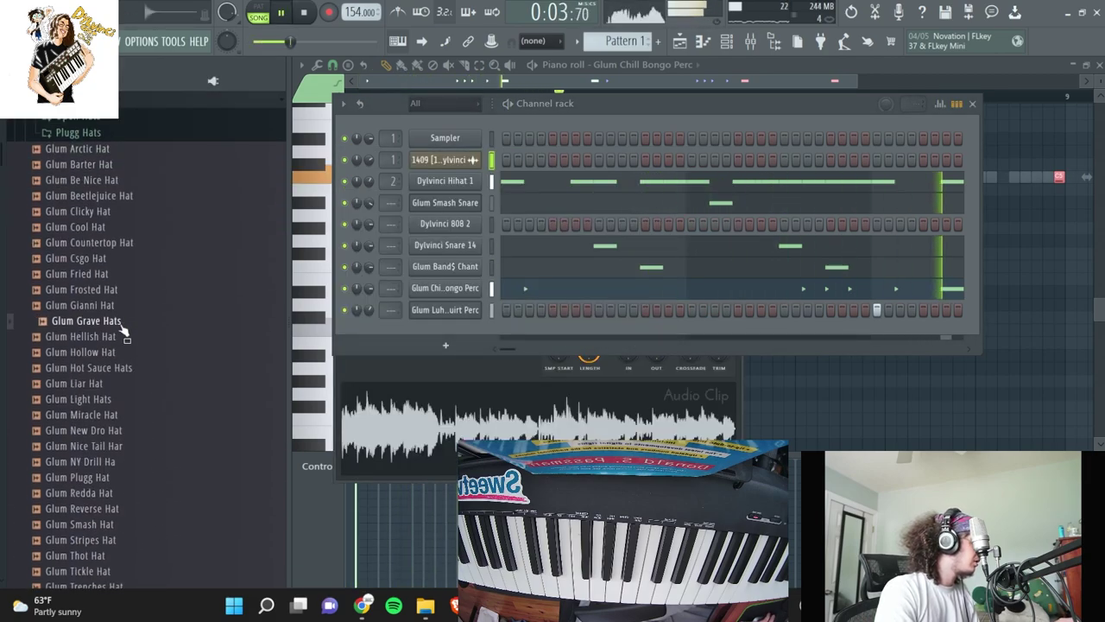
drag(471, 178, 467, 191)
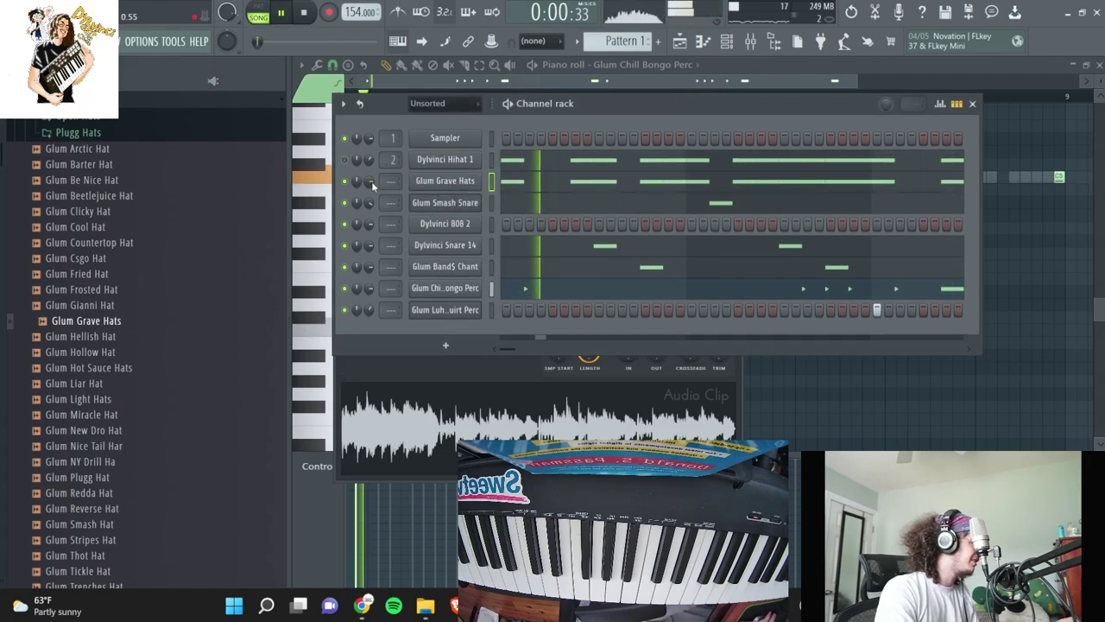
Audition the short 808 samples in the Glumboy kit and collapse the browser folders
scroll(80, 242, up, 3)
click(76, 205)
click(84, 271)
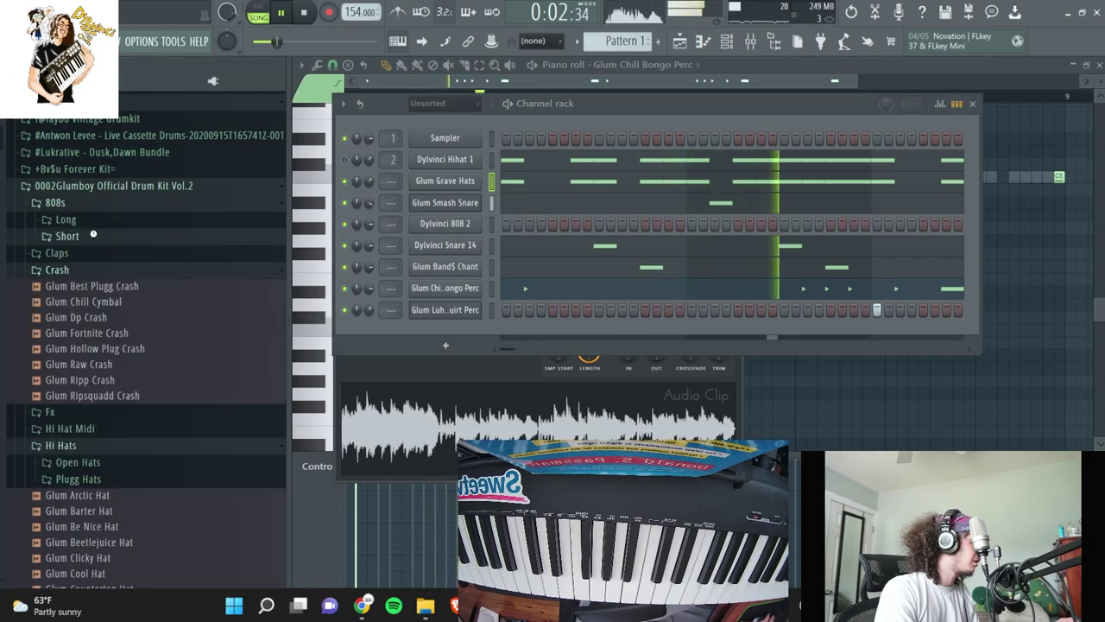
click(93, 235)
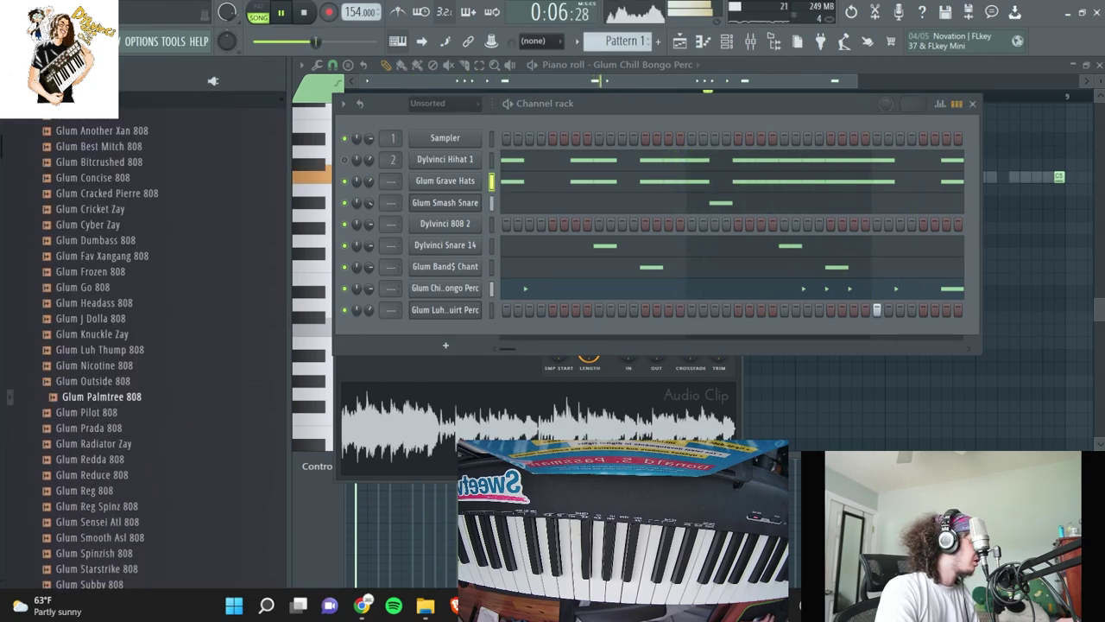
click(31, 81)
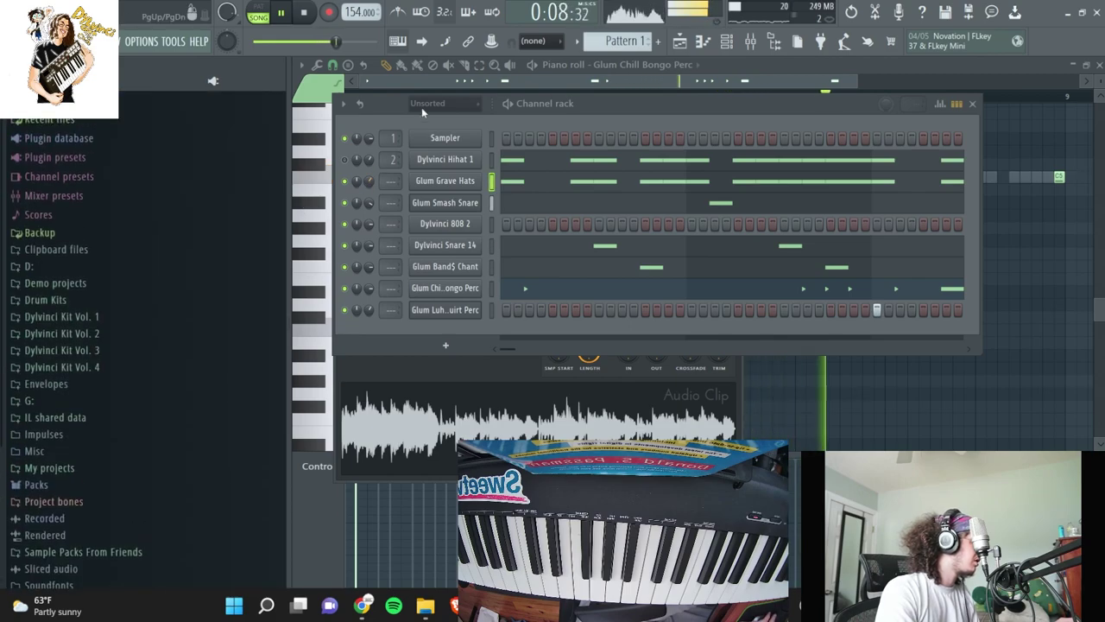
Show all channels, adjust the 1409 audio clip's stretch pitch and time multiplier, and play the loop
click(423, 107)
click(420, 119)
right_click(368, 161)
click(388, 169)
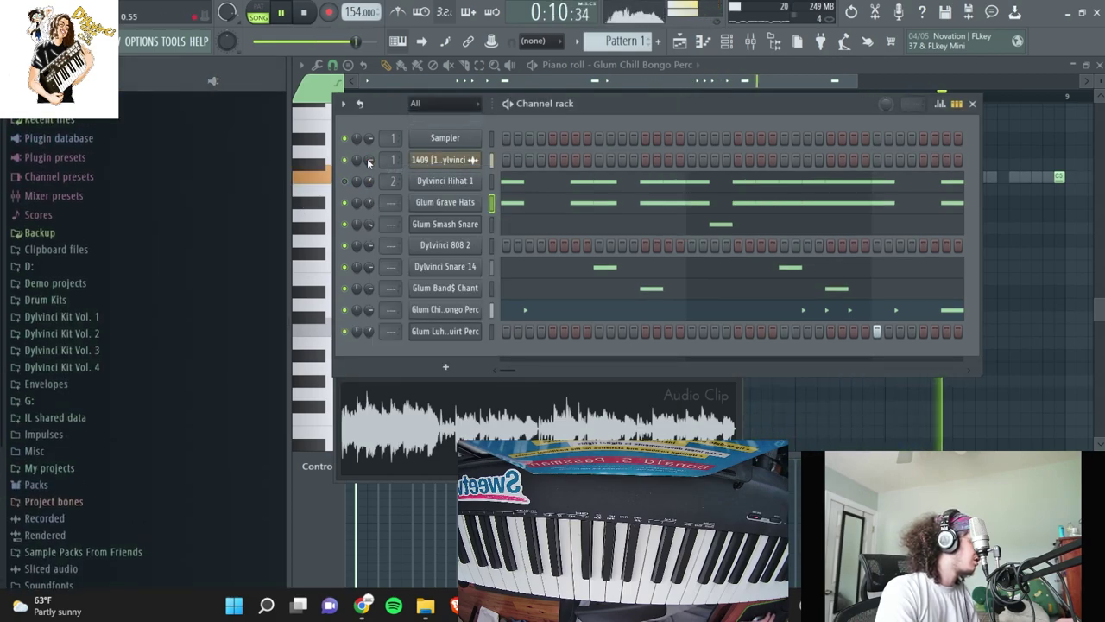
click(442, 159)
click(439, 159)
key(space)
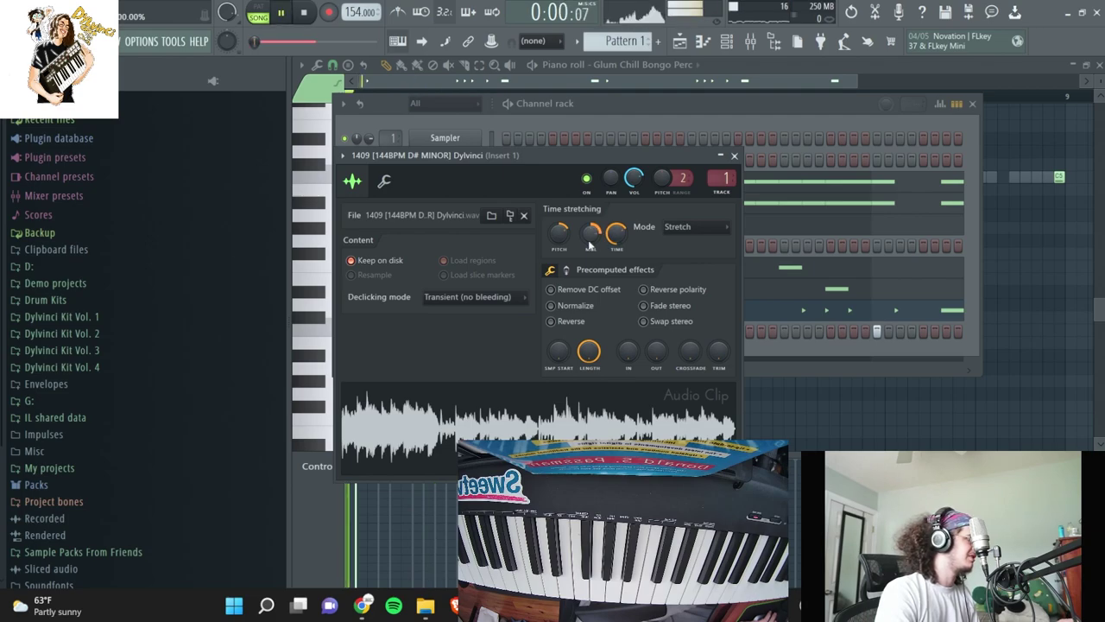
Slice the 1409 audio clip in the playlist at about bar 3.5
click(682, 44)
click(523, 100)
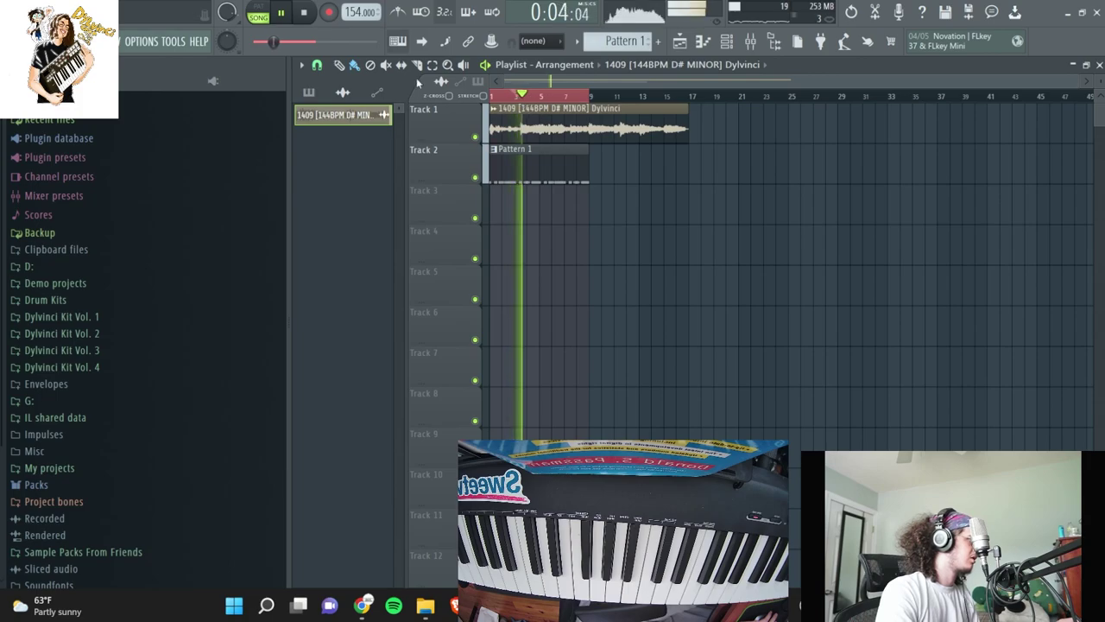
click(315, 68)
click(330, 99)
key(space)
drag(1077, 79, 698, 164)
key(space)
click(418, 65)
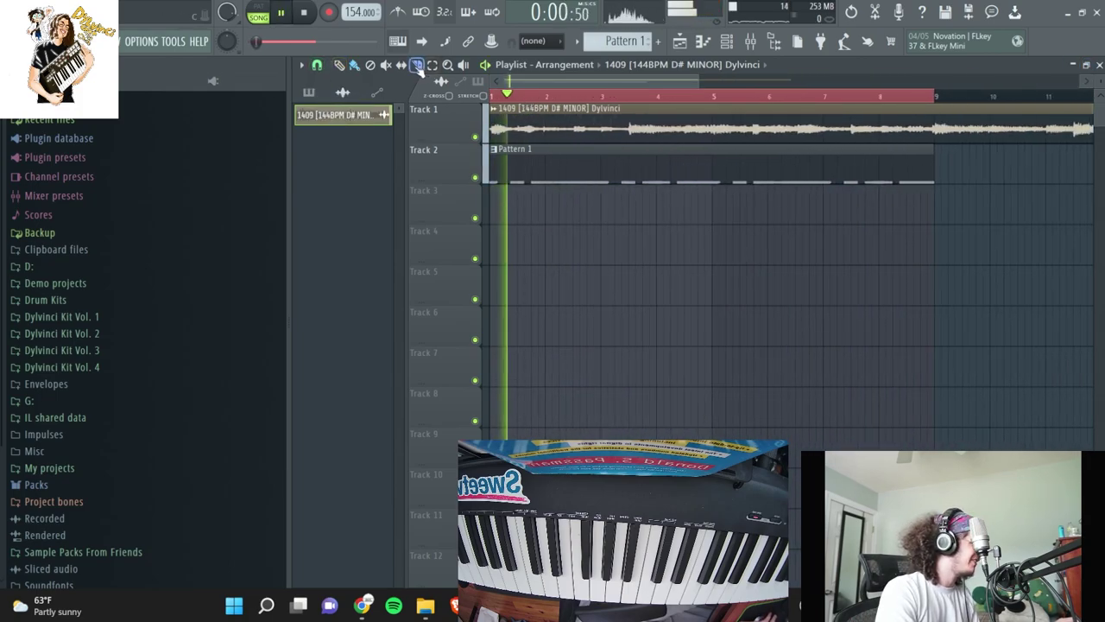
drag(631, 117, 632, 138)
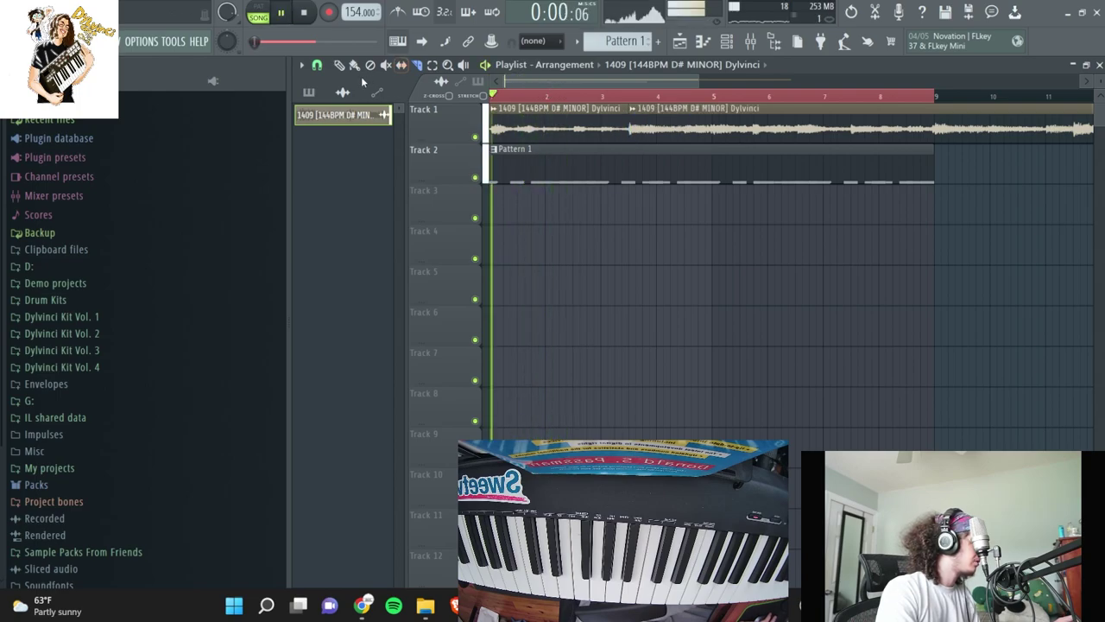
Shorten the first 1409 piece, move the second piece forward to start at about bar 2.5, and play the result
click(339, 66)
key(space)
mouse_move(630, 130)
mouse_down()
mouse_move(594, 129)
mouse_move(613, 126)
mouse_up()
key(space)
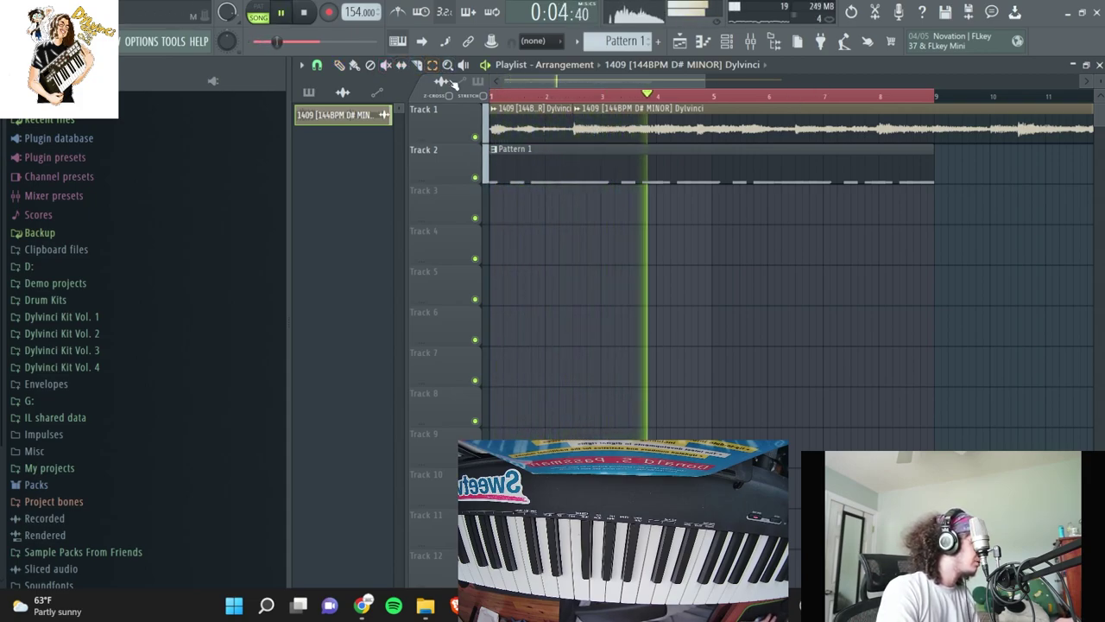
key(space)
key(space)
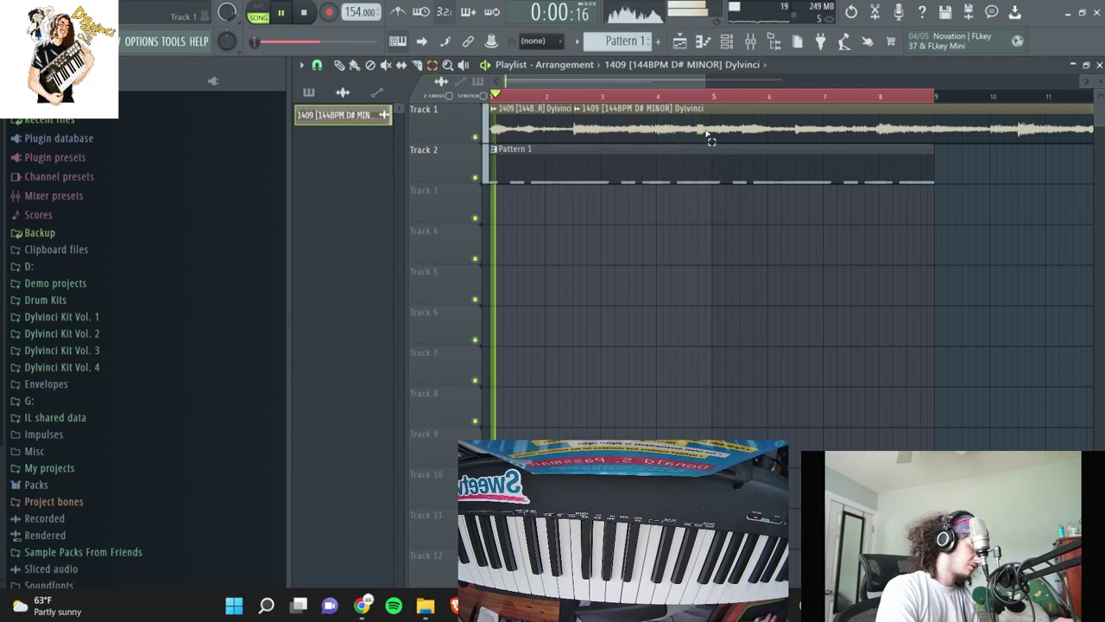
Lower the time-stretching pitch of the 1409 audio clip in its channel settings and return to the playlist
key(F6)
click(445, 161)
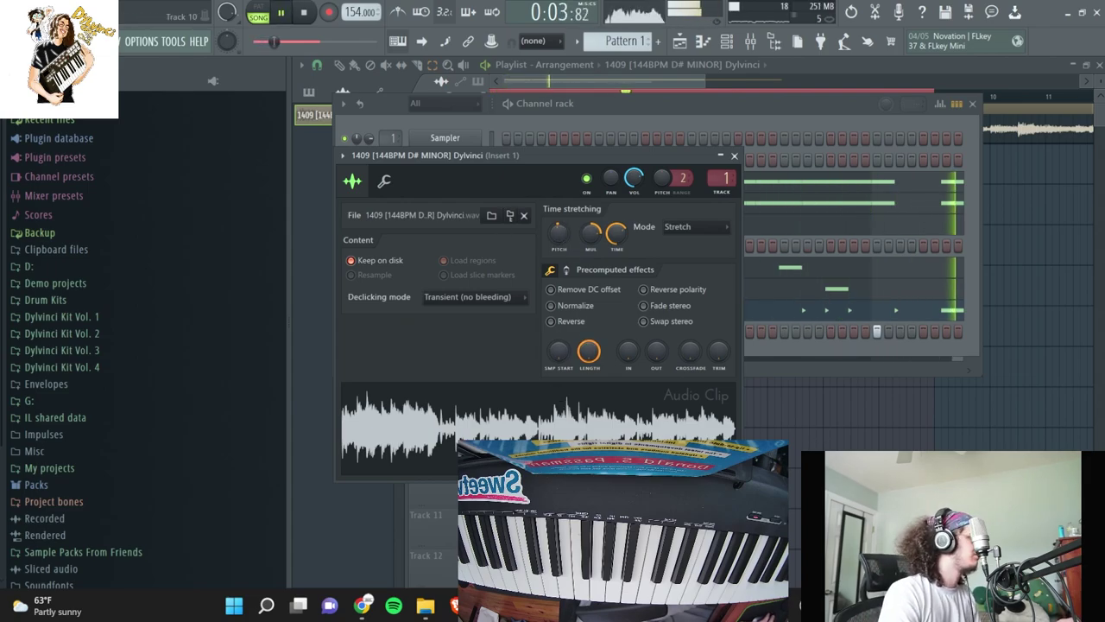
key(F5)
Slice the 1409 clip at bar 5 and try a piece of its tail around bars 6 to 8
click(491, 95)
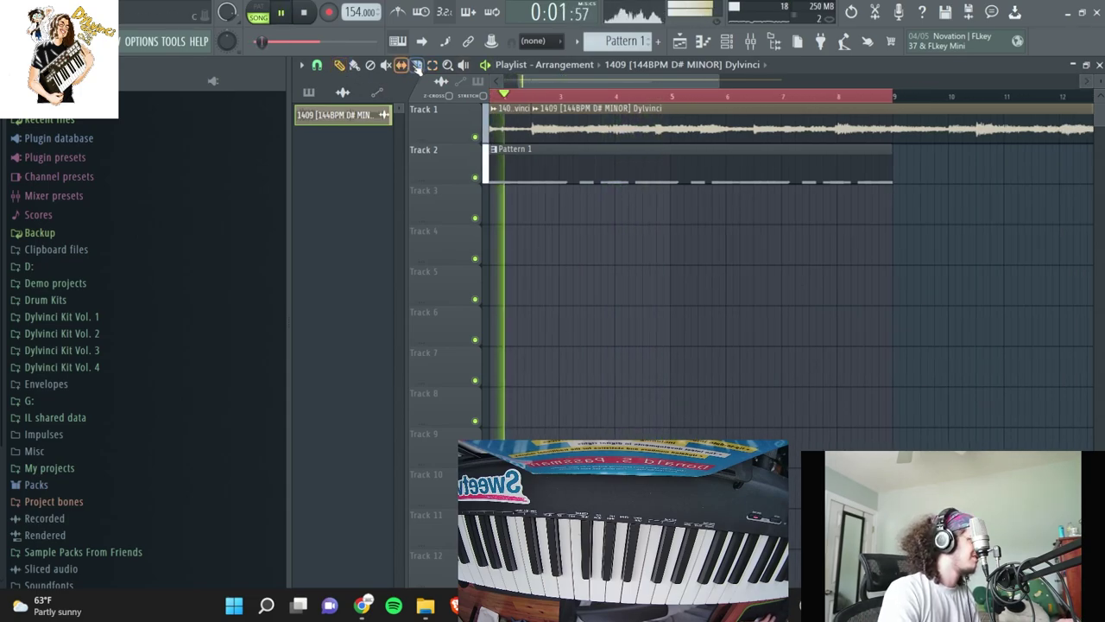
click(671, 113)
mouse_move(717, 81)
mouse_down()
mouse_move(952, 122)
mouse_move(1084, 121)
mouse_up()
key(space)
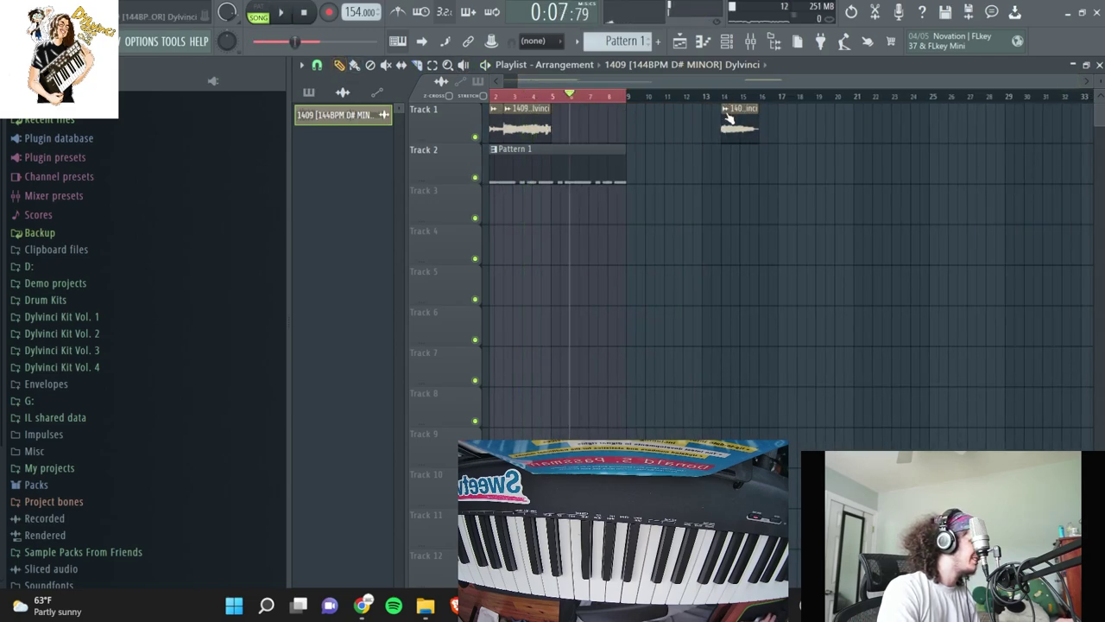
key(space)
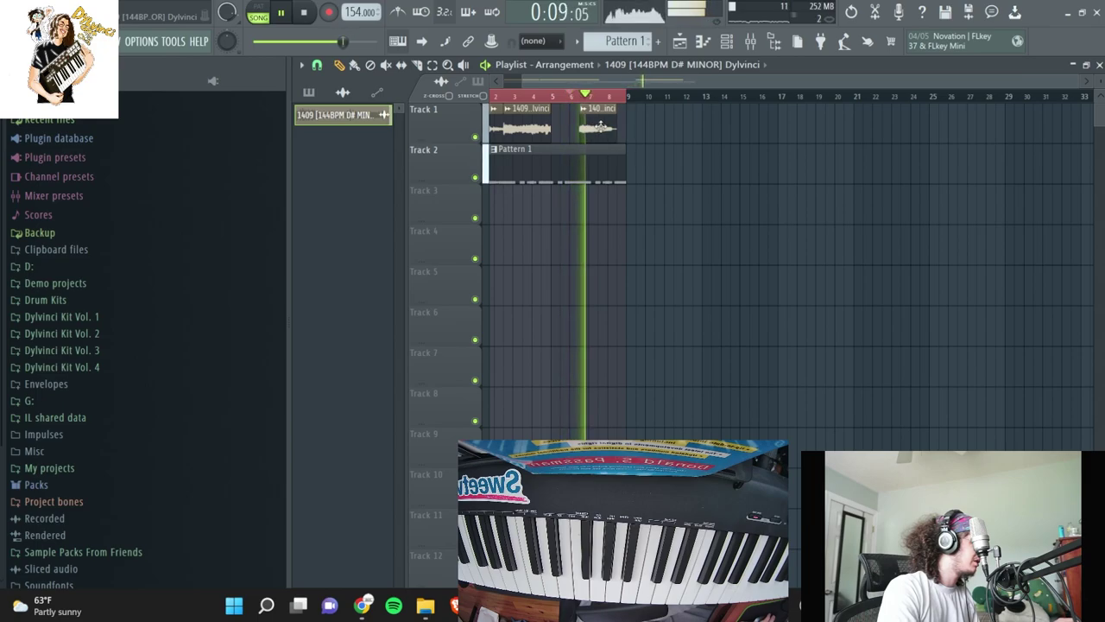
Replace the tail piece with a short slice that completes the chopped 1409 sequence up to bar 5
right_click(576, 128)
key(space)
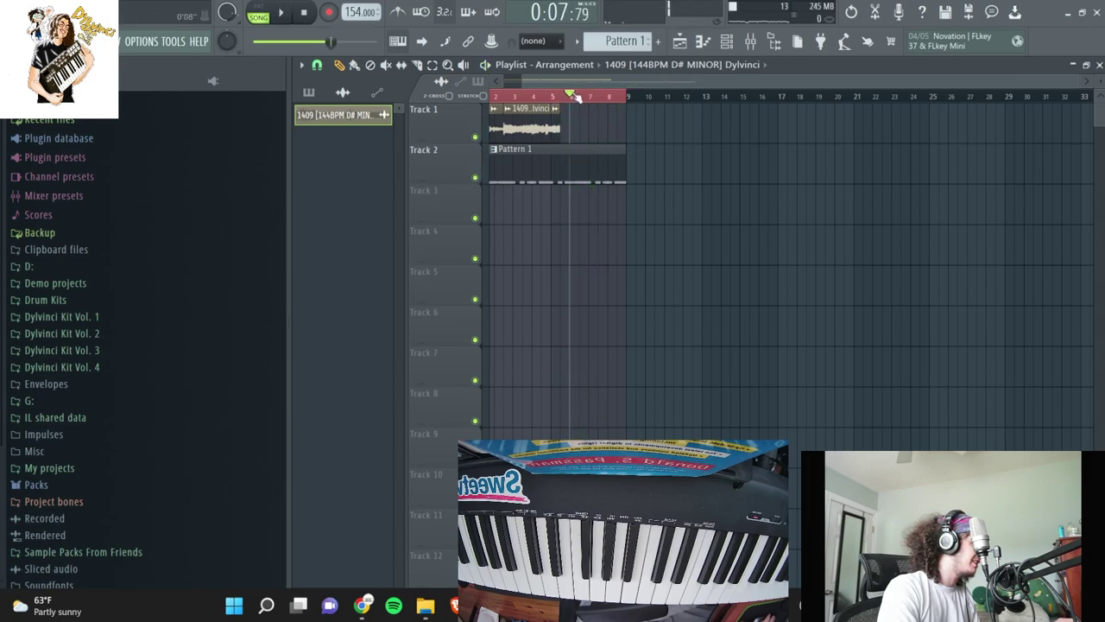
drag(576, 95, 238, 103)
drag(570, 127, 565, 128)
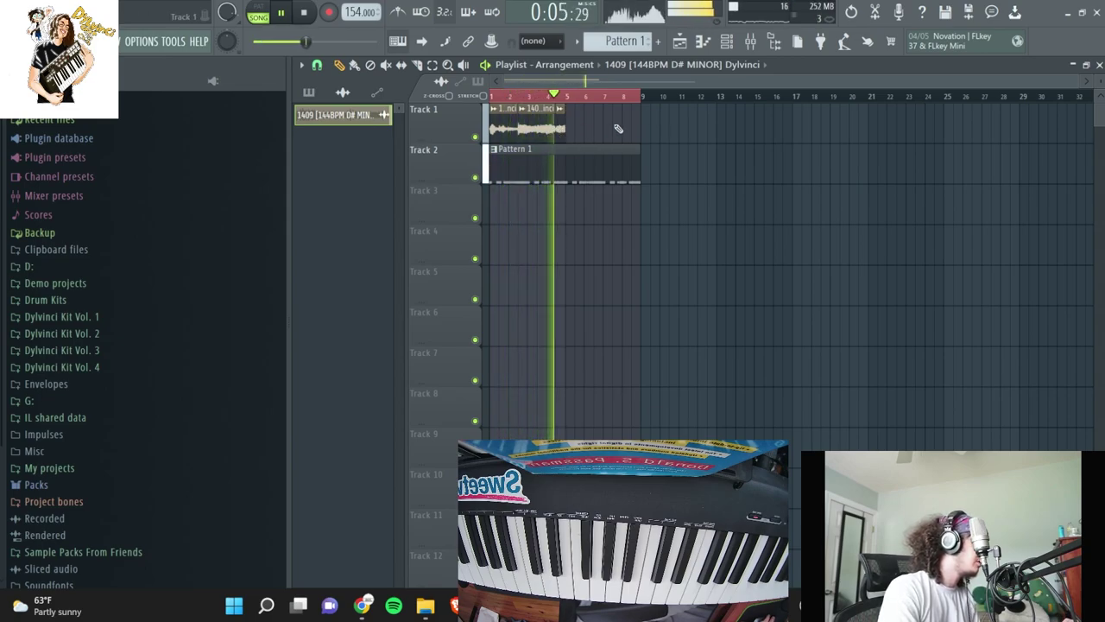
Duplicate the four-bar chopped 1409 sequence into bars 5 to 8 and play from bar 1
drag(643, 99, 566, 106)
key(space)
key(ctrl+b)
key(space)
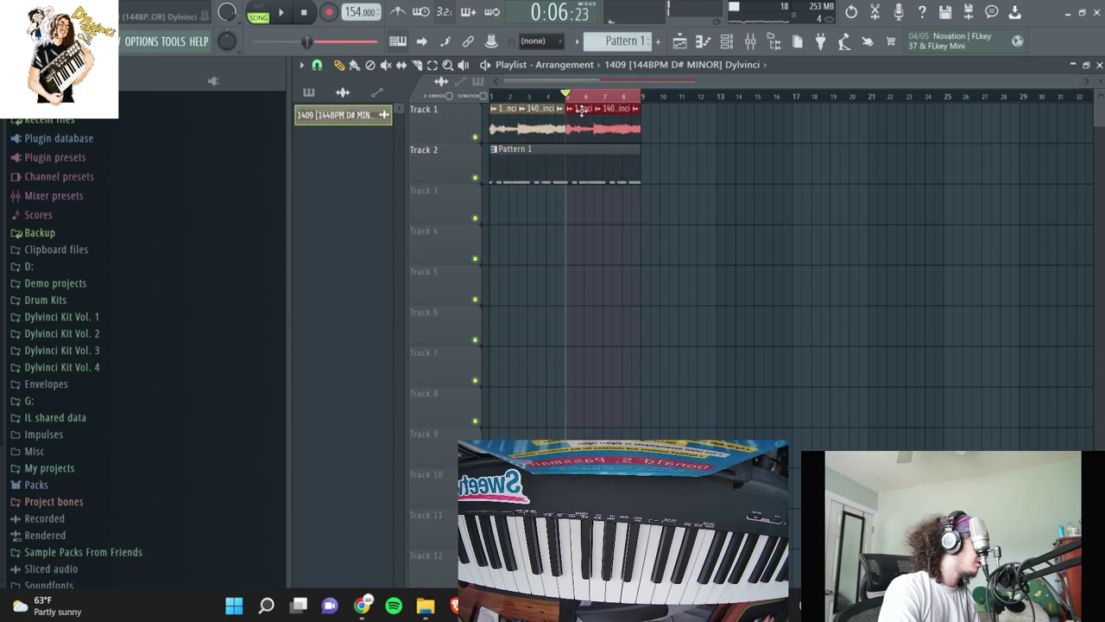
key(ctrl+a)
right_click(812, 191)
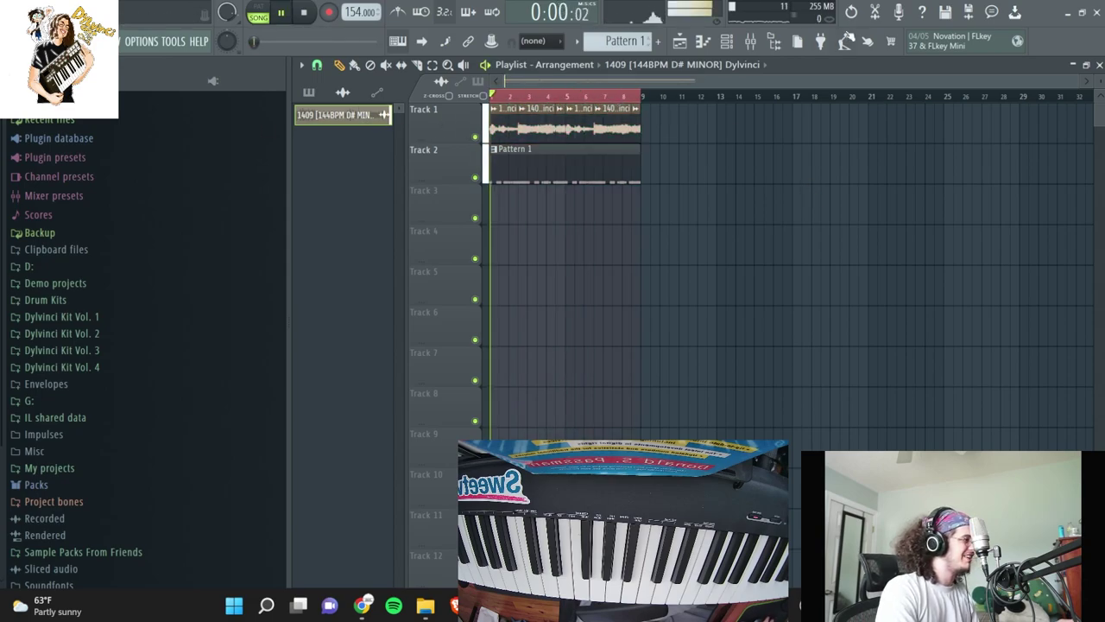
Lower the 1409 clip's time-stretching pitch further in its channel settings and play the loop
key(F6)
click(441, 160)
key(space)
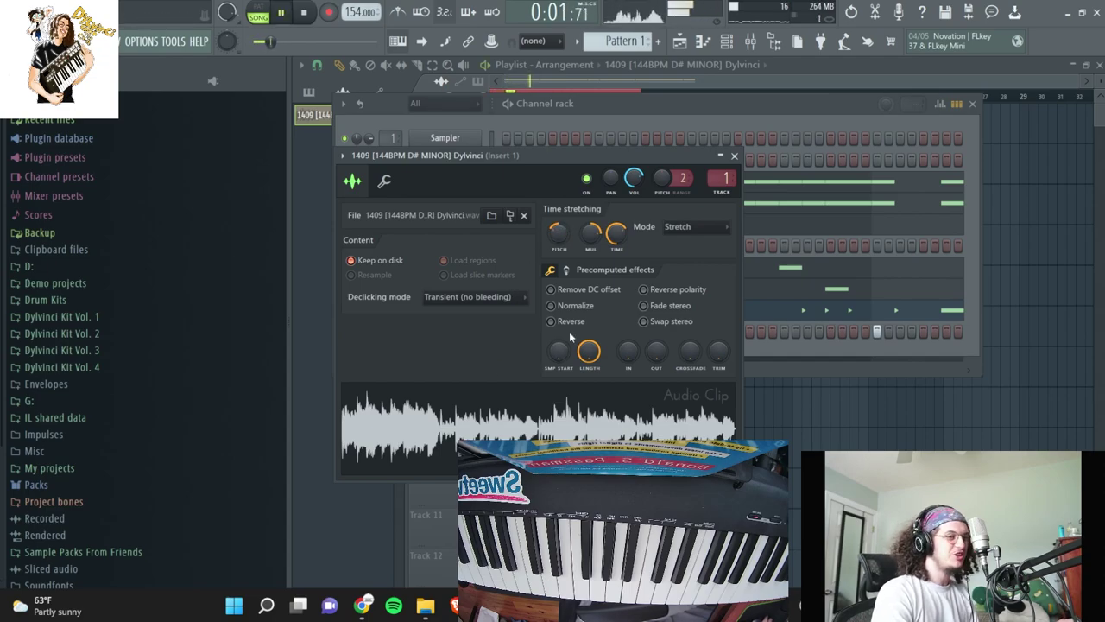
Switch to the Twitch Stream Manager, read the chat question about sound selection, and return to FL Studio
key(alt+Tab)
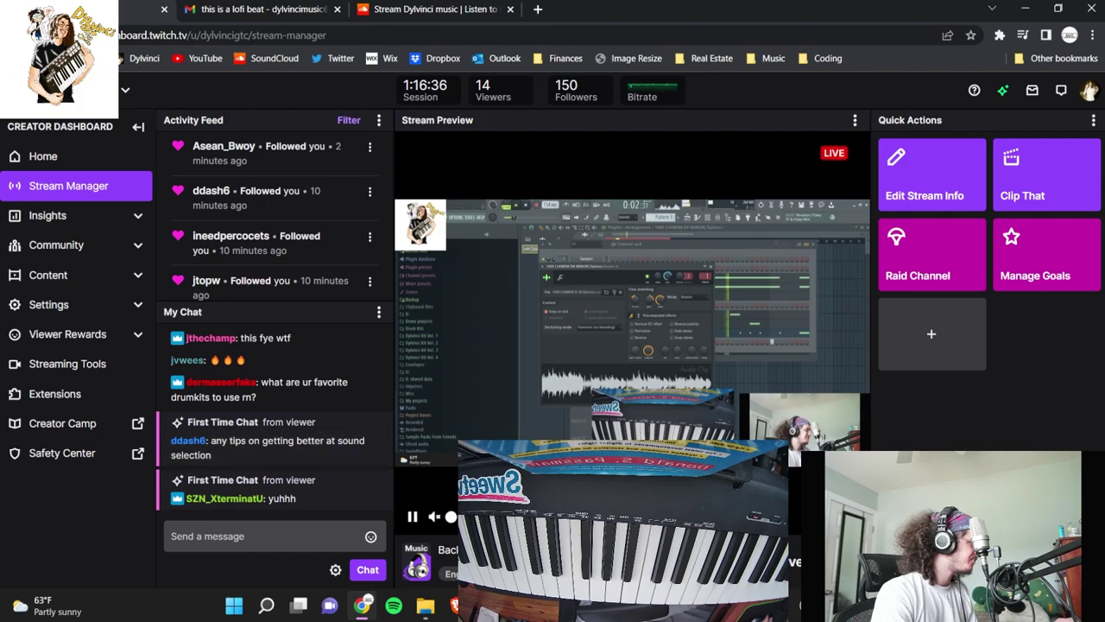
drag(363, 458, 249, 442)
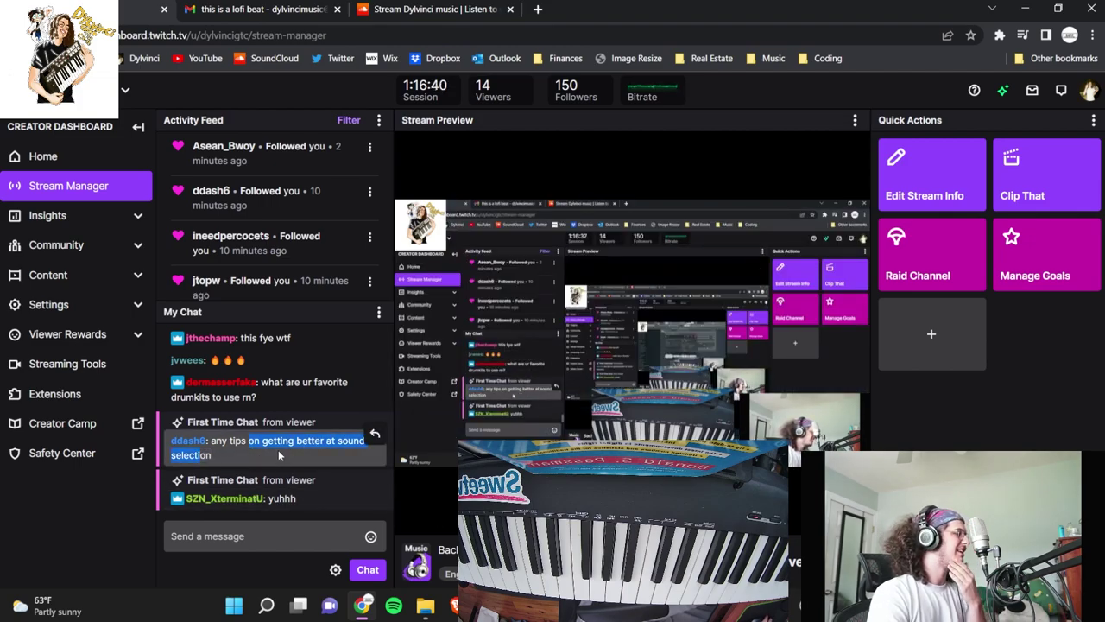
click(340, 511)
click(363, 605)
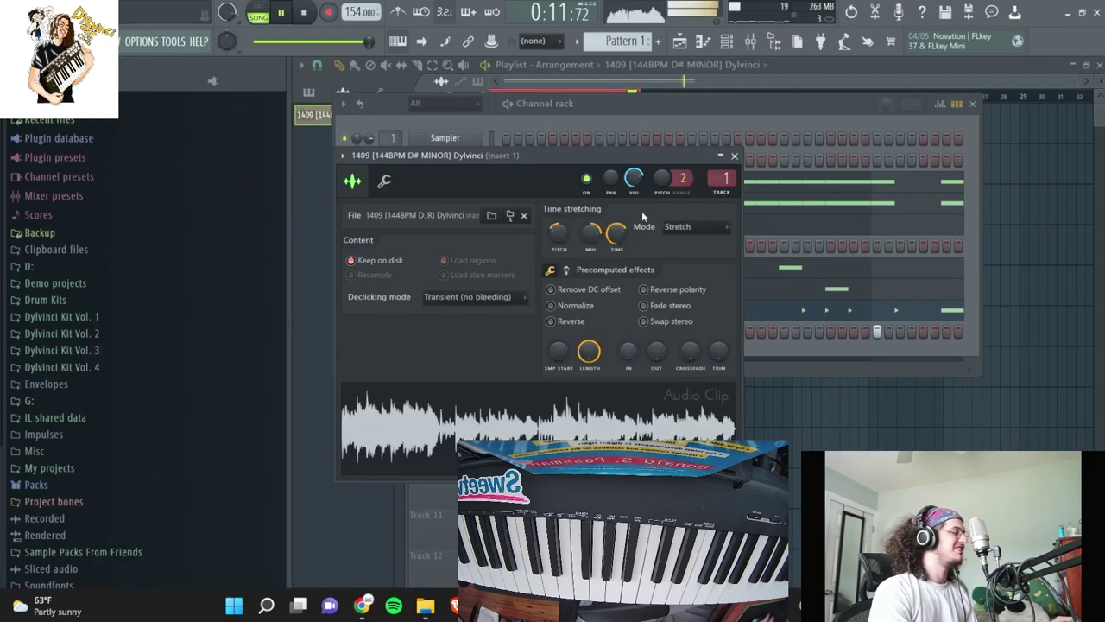
Raise the 1409 clip's time-stretching pitch back up in its channel settings
click(643, 125)
click(469, 159)
click(469, 159)
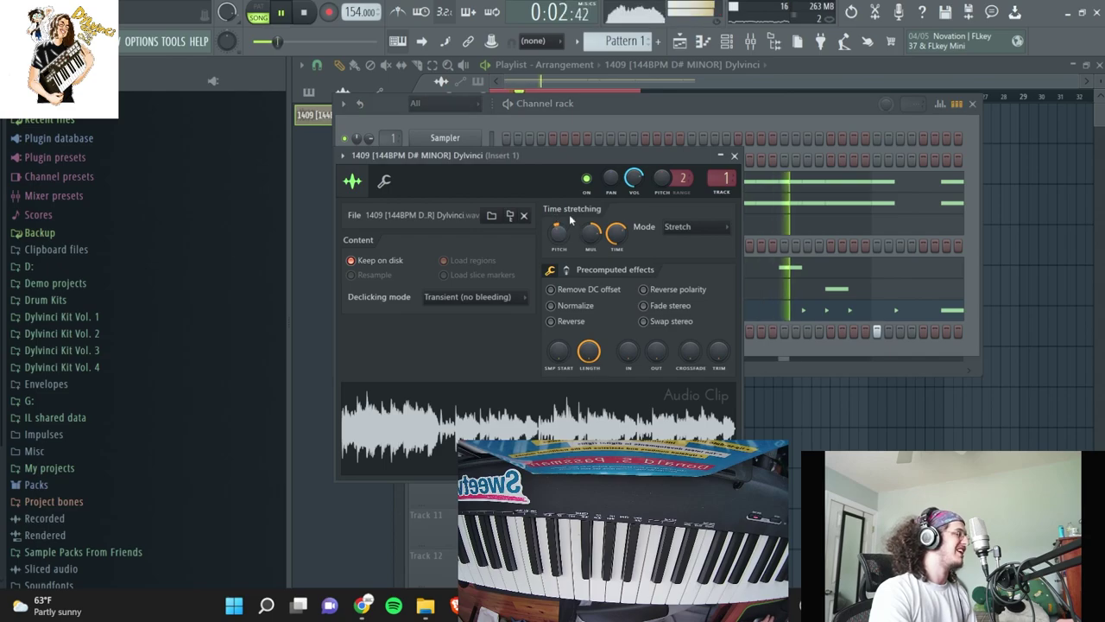
Open the 808 folder of Dylvinci Drum Kit Vol. 4 and audition the Dylvinci 808 2 sample
click(626, 128)
click(95, 367)
click(96, 384)
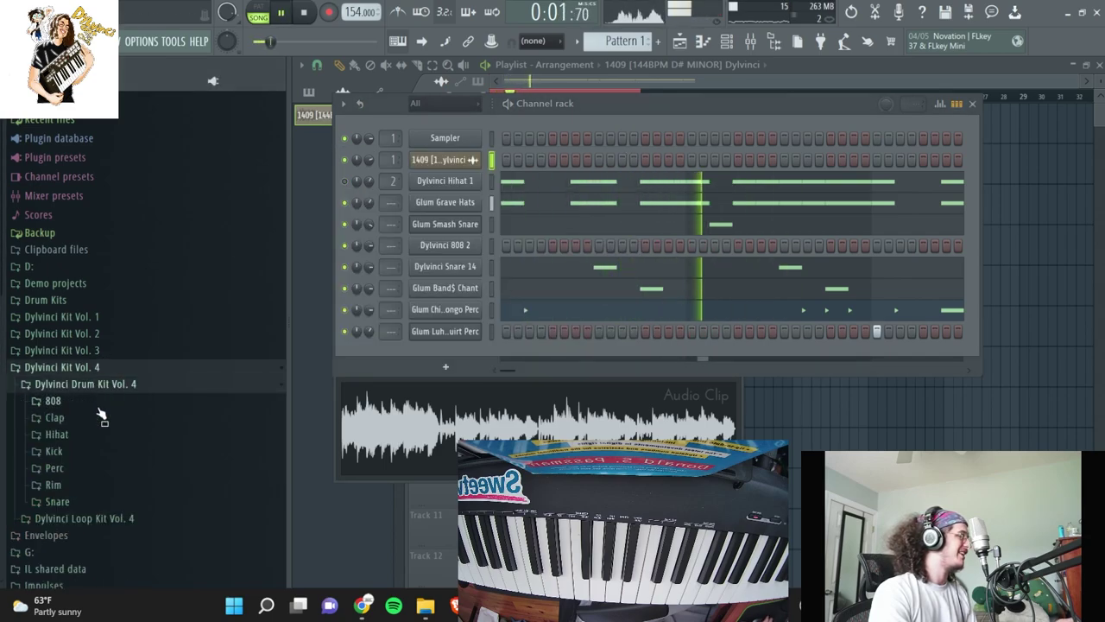
click(99, 401)
click(114, 449)
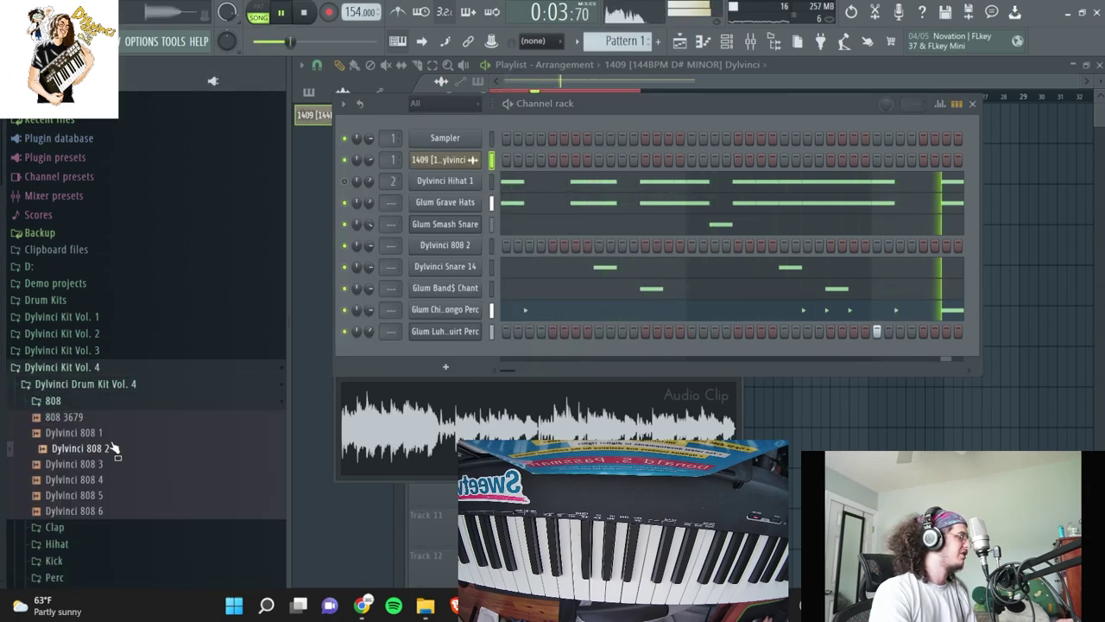
Record an eight-bar 808 melody from the MIDI keyboard into Dylvinci 808 2 and check its notes in the piano roll
click(326, 13)
click(573, 383)
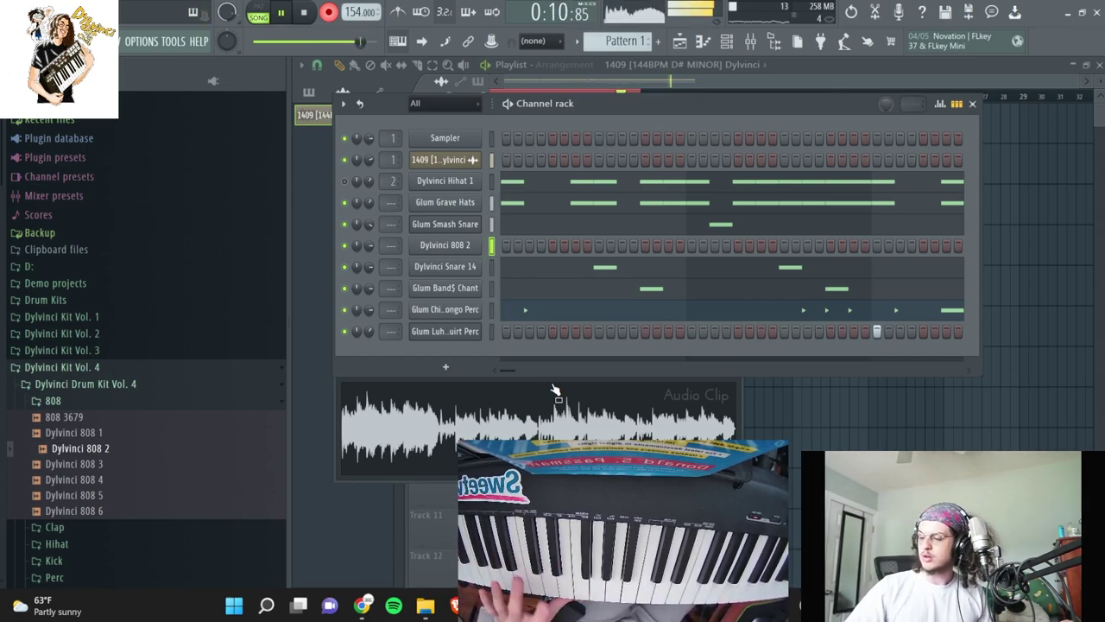
key(space)
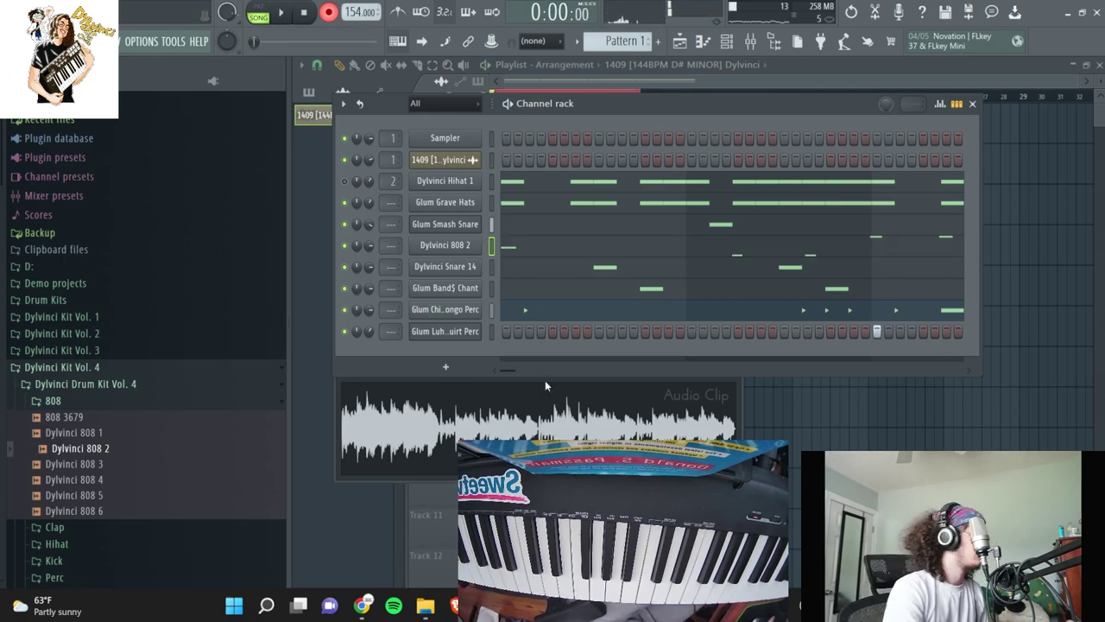
click(576, 251)
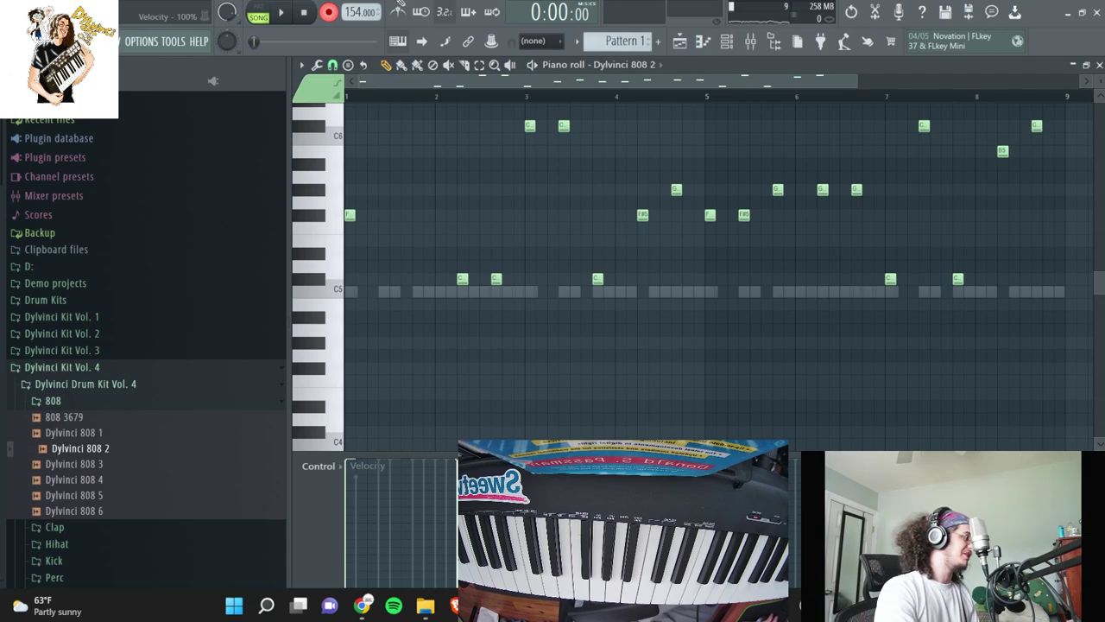
click(728, 42)
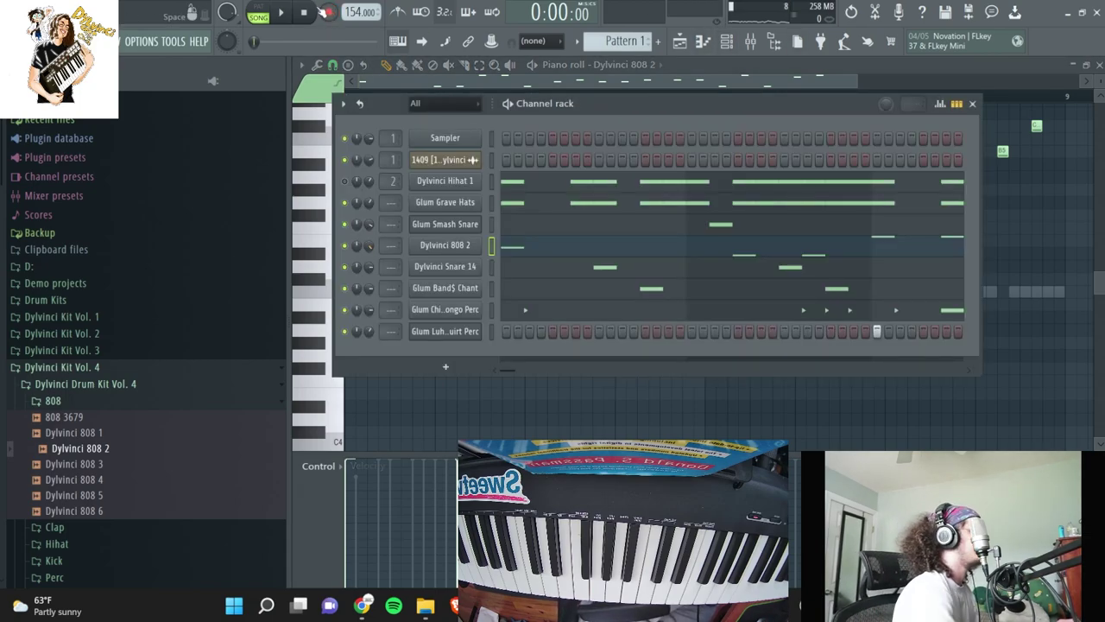
Split Pattern 1 by channel onto separate playlist tracks and duplicate the arrangement into bars 9 to 16
click(685, 48)
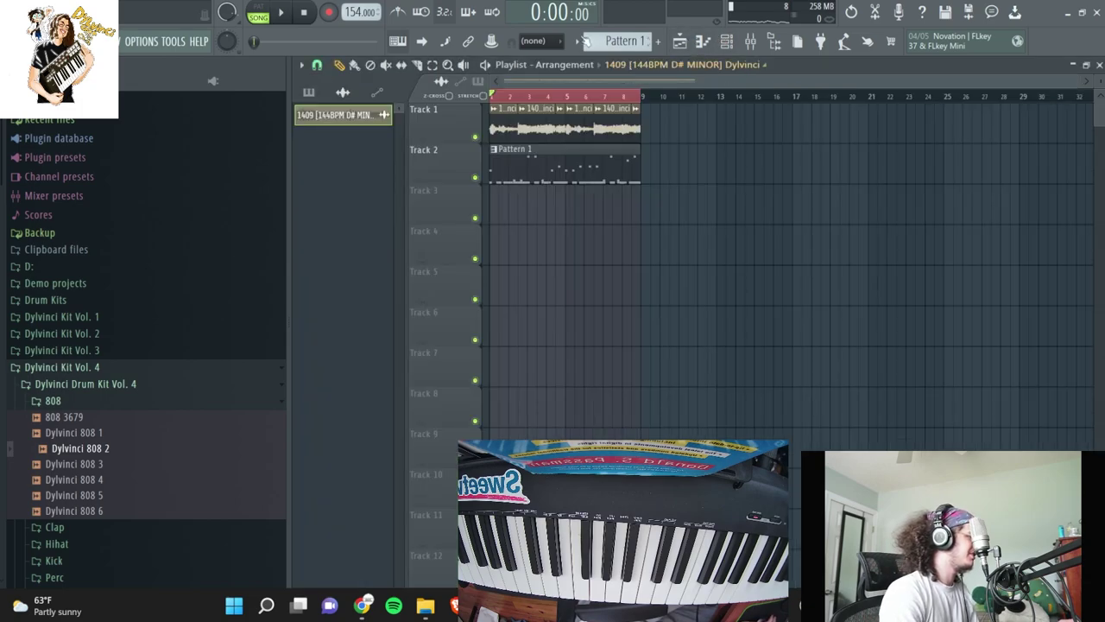
click(577, 38)
click(666, 256)
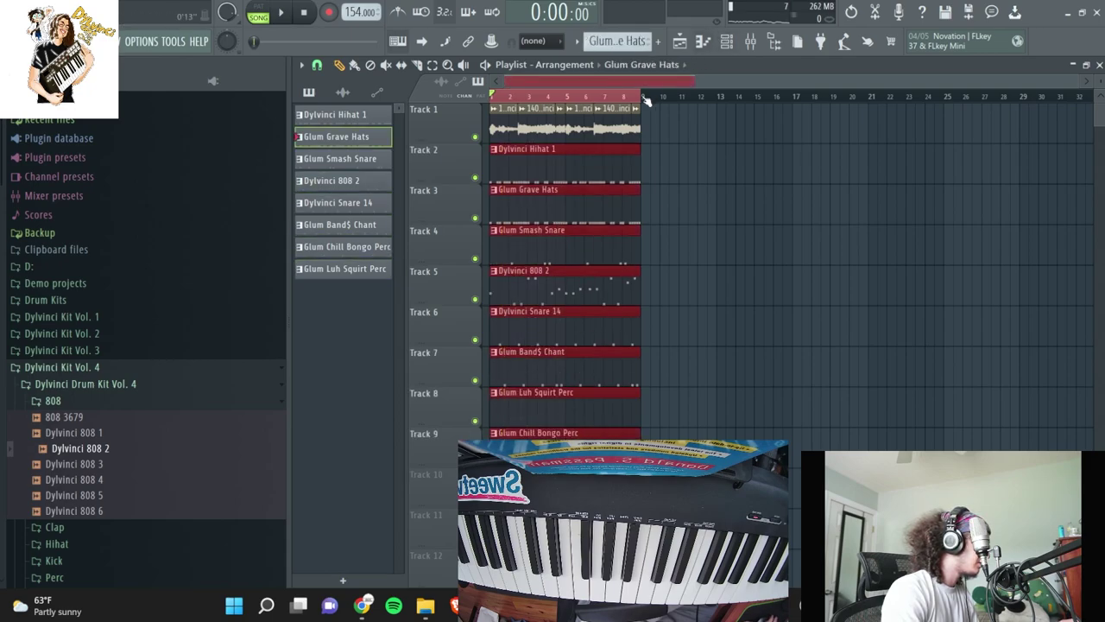
key(ctrl+b)
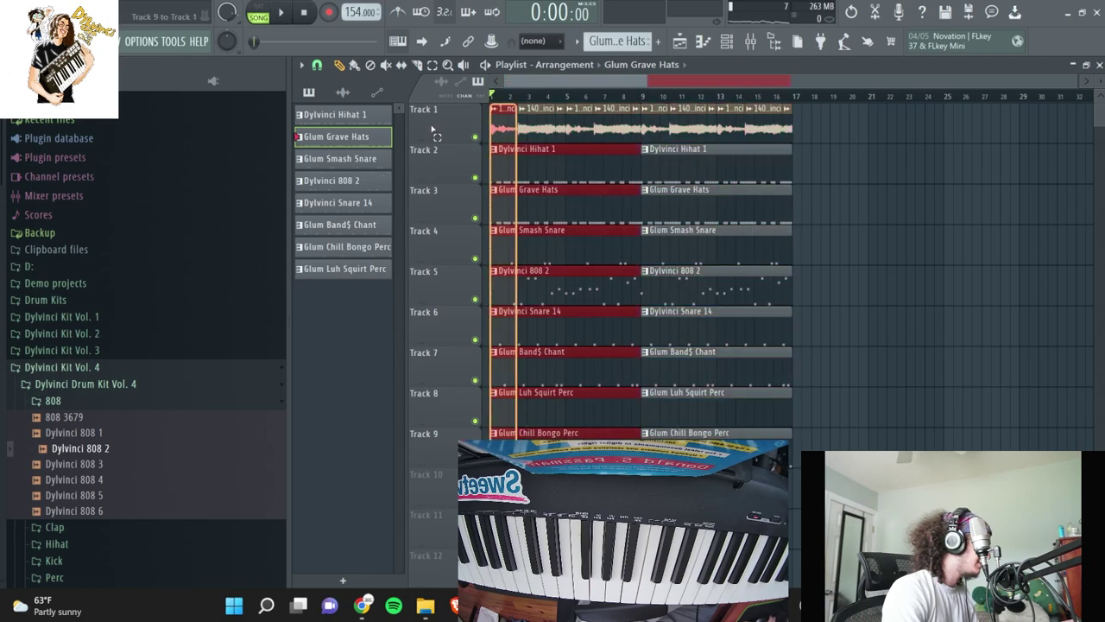
Trim the first set of drum clips to start at bar 3, play the arrangement and adjust the Dylvinci 808 2 channel volume
drag(518, 435, 528, 162)
key(space)
key(space)
key(space)
click(729, 41)
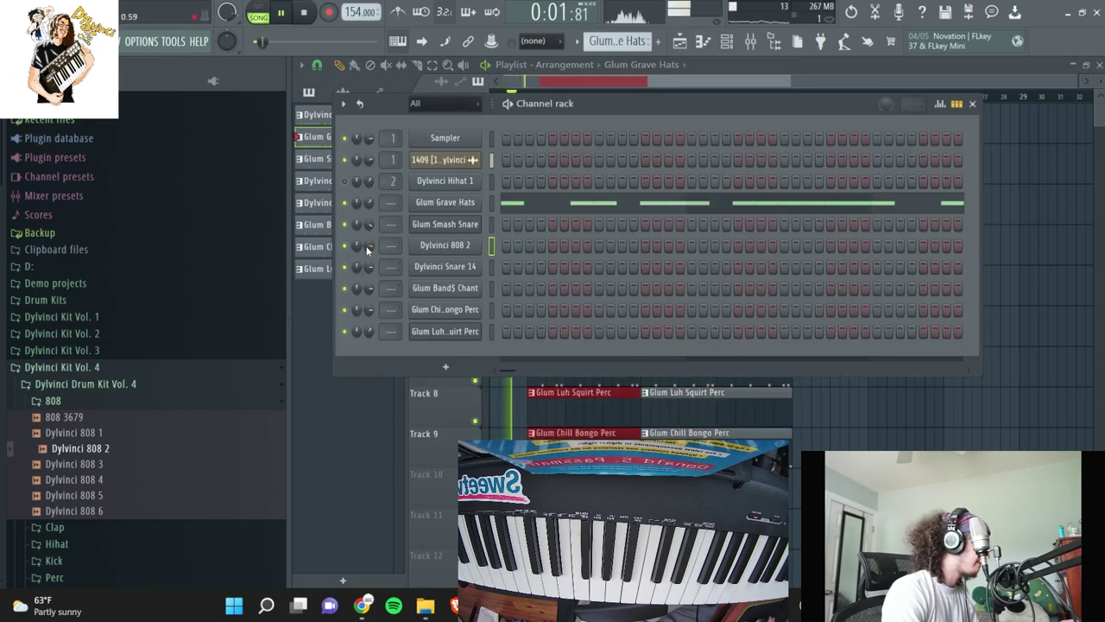
ctrl+click(1035, 130)
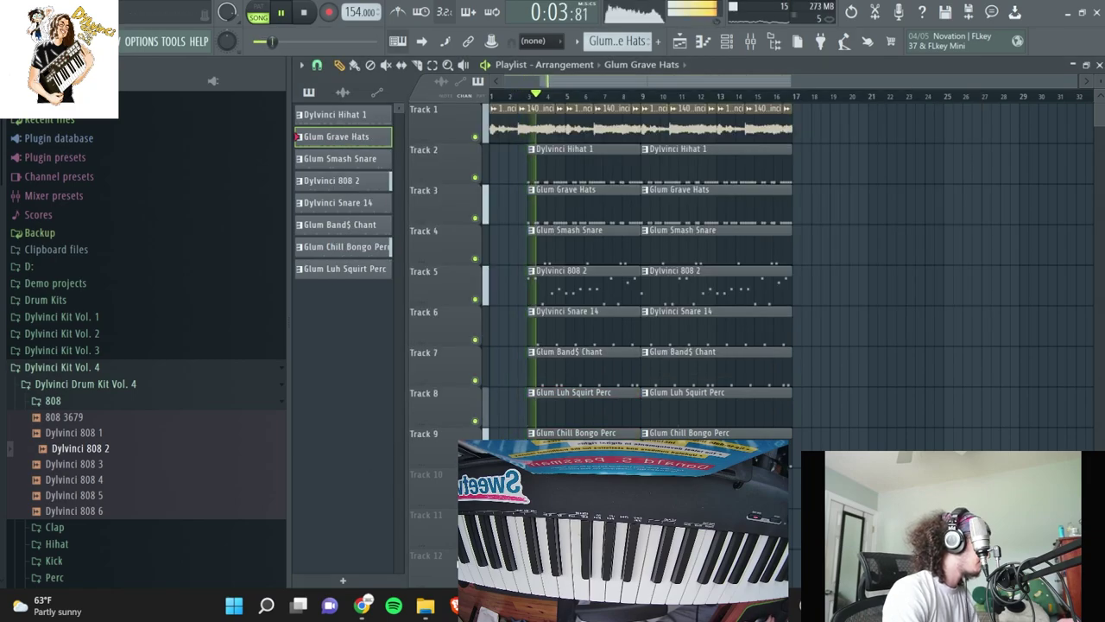
Add the Dylvinci Tag sample from Dylvinci Loop Kit Vol. 4 to the playlist on track 10 and play from the start
drag(1079, 81, 610, 212)
scroll(82, 355, down, 7)
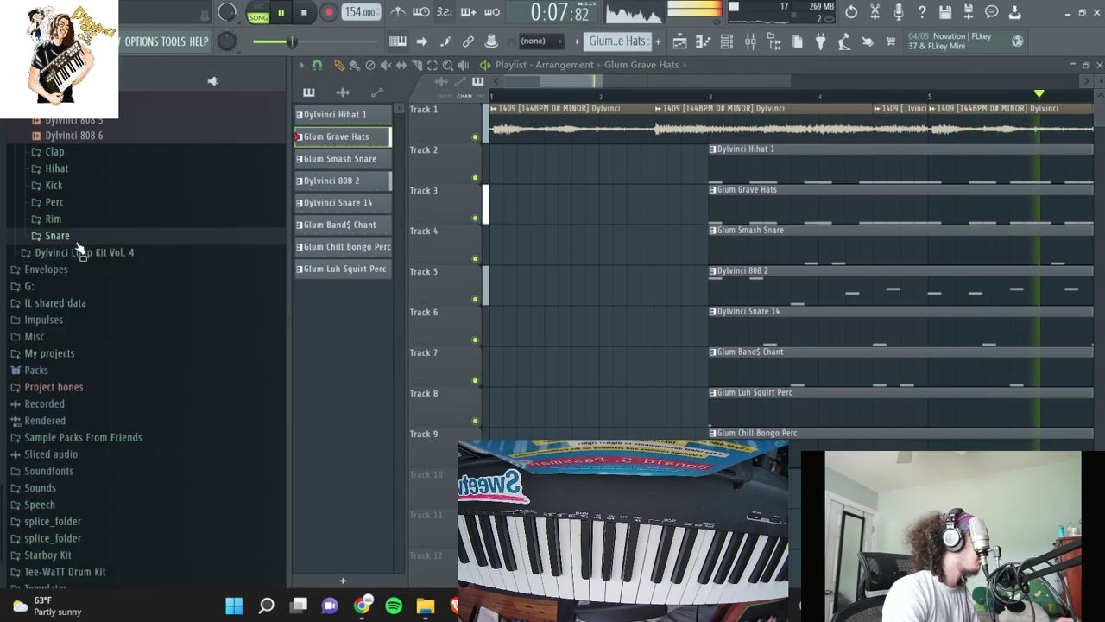
click(82, 253)
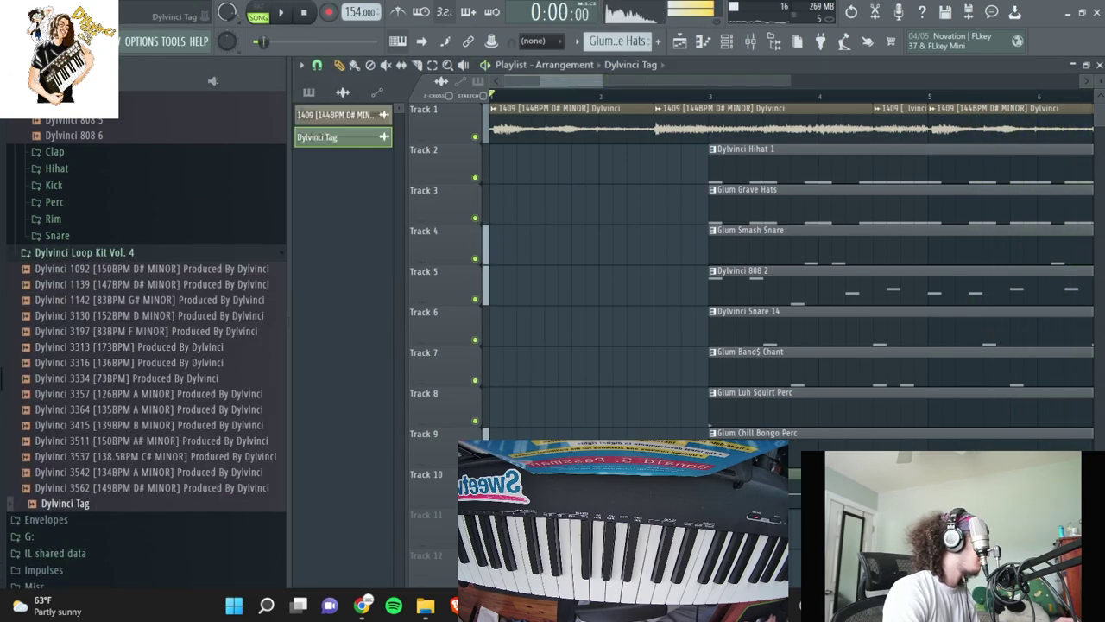
key(space)
Clone the 1409 audio clip channel and place the copy in the playlist on track 11
key(F6)
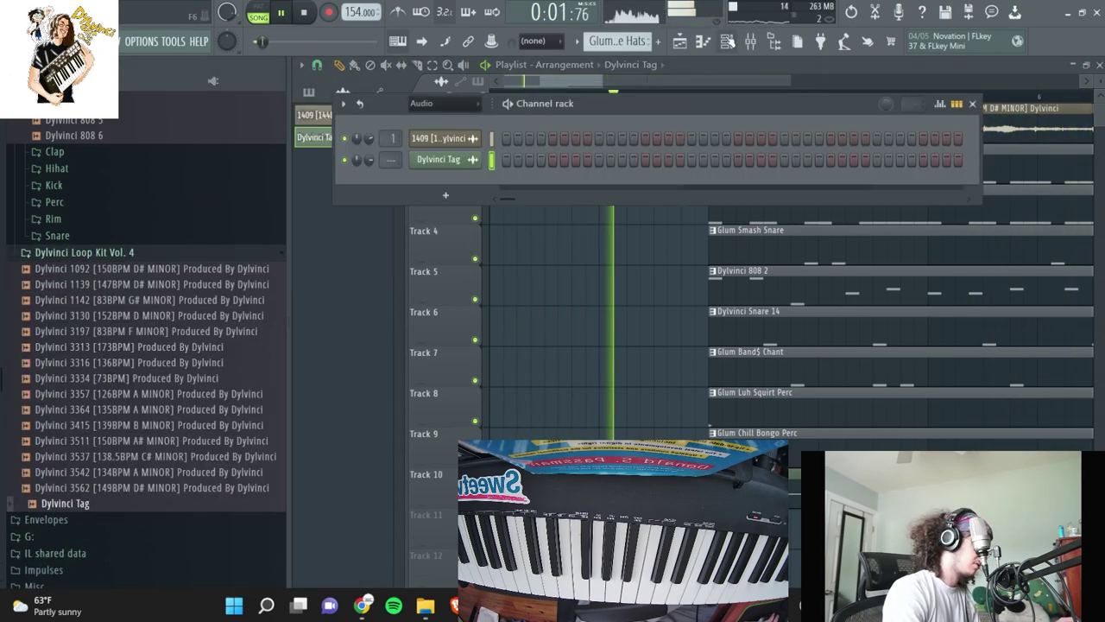
right_click(480, 136)
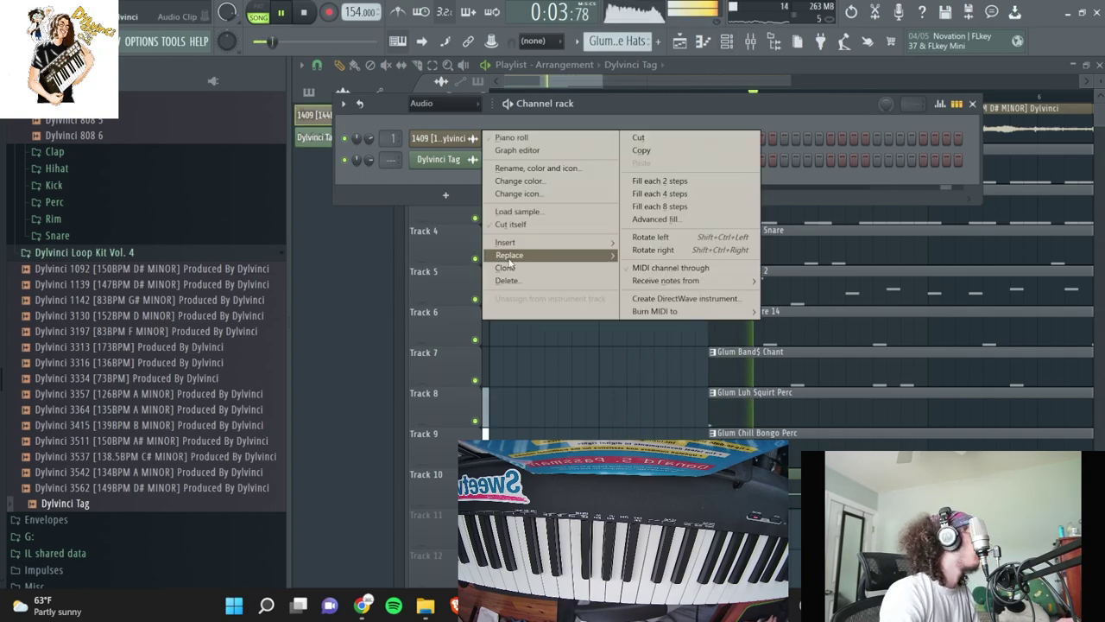
click(505, 268)
click(460, 162)
drag(511, 423, 528, 354)
click(704, 342)
key(space)
Reset the time-stretching pitch and multiplier of the cloned 1409 #2 audio clip
click(728, 39)
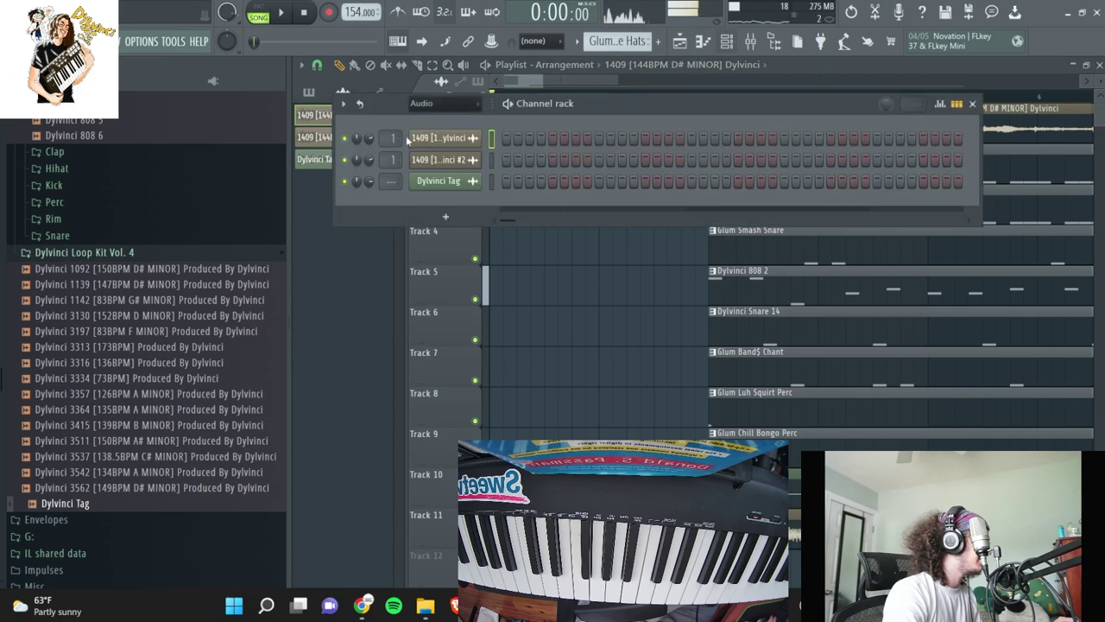
click(440, 160)
right_click(581, 256)
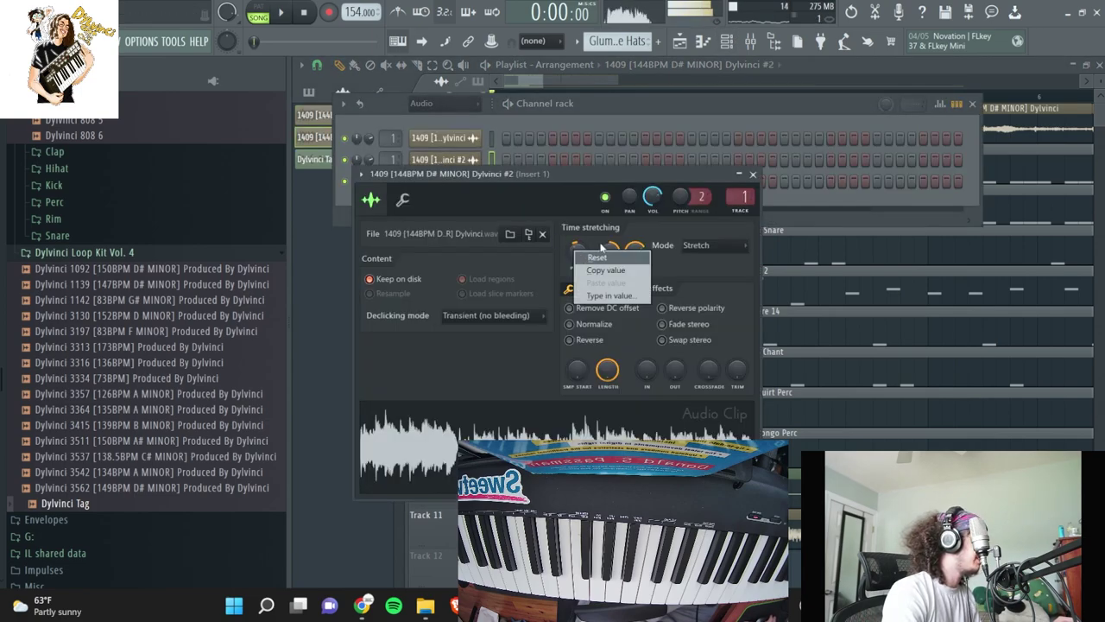
click(600, 256)
right_click(609, 251)
click(625, 259)
click(806, 421)
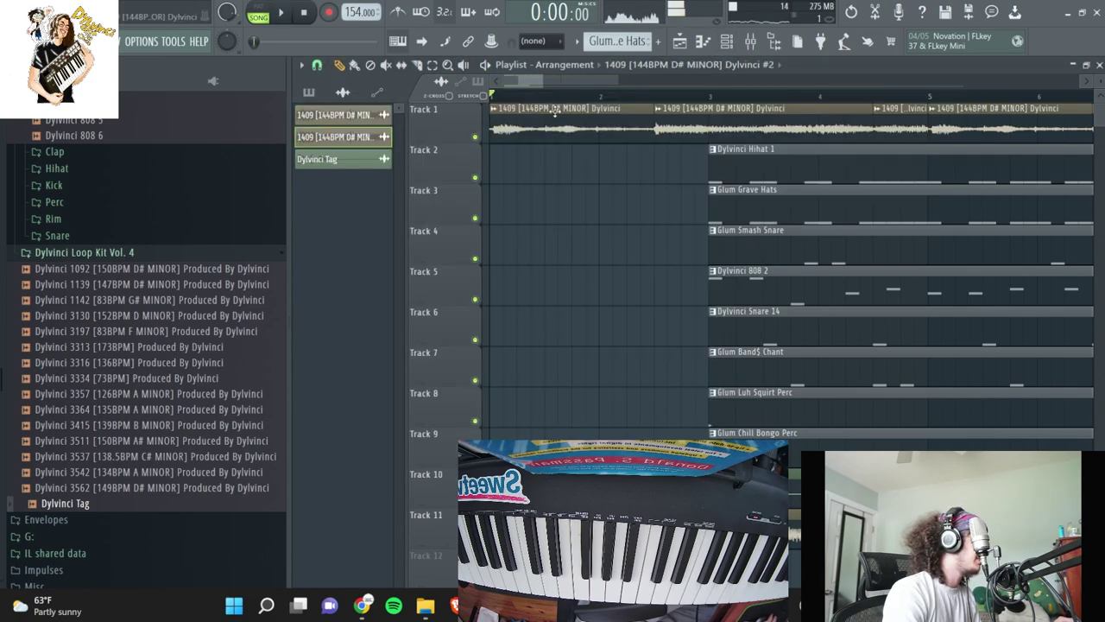
Solo playlist track 11 and play the cloned 1409 clip on its own
right_click(475, 543)
key(space)
drag(543, 81, 695, 110)
click(726, 42)
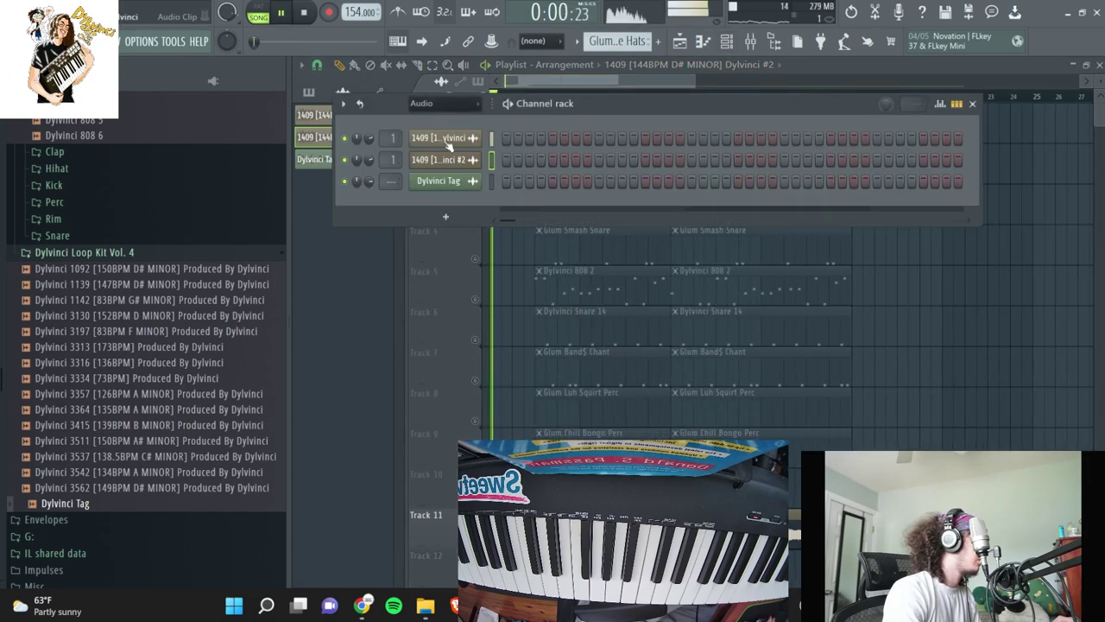
Reset the time-stretching multiplier of the original 1409 audio clip and play it
click(449, 139)
right_click(592, 234)
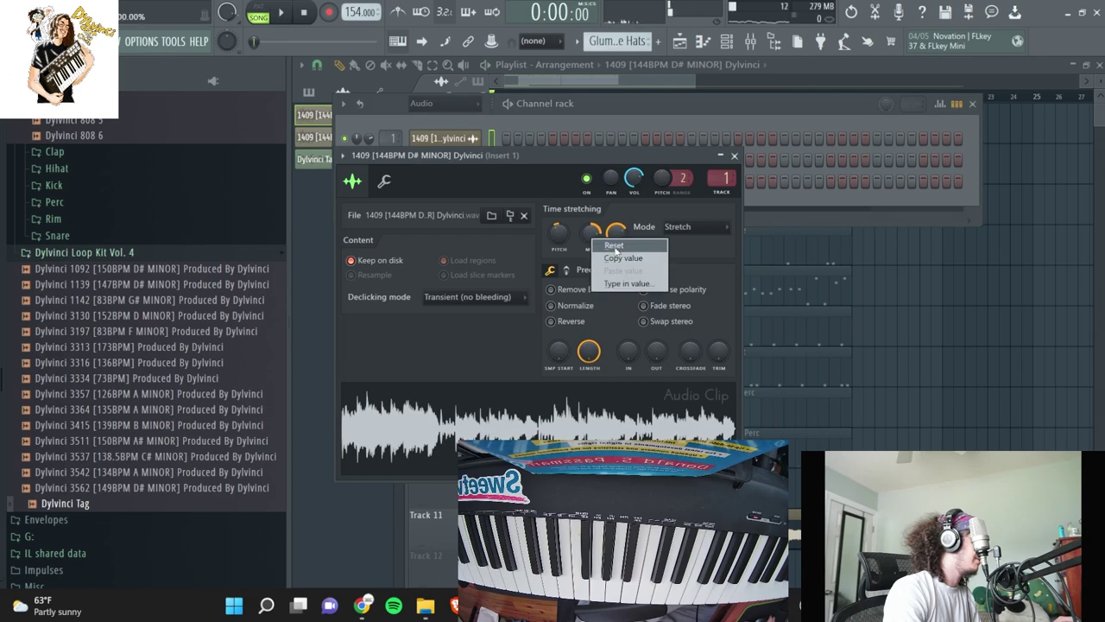
click(614, 245)
key(space)
right_click(915, 271)
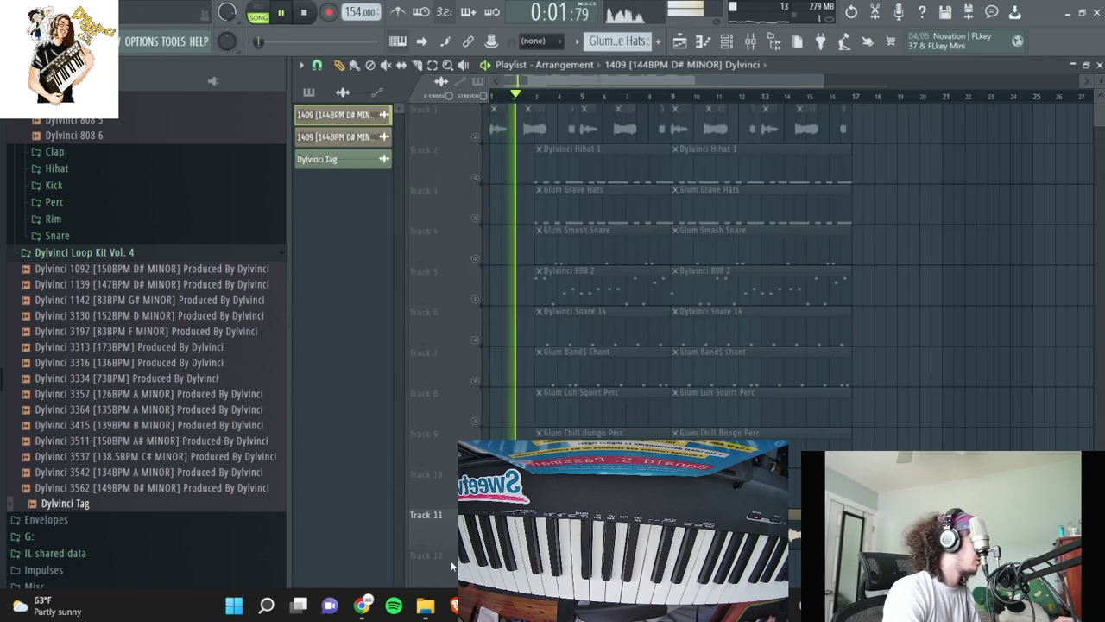
Unsolo track 11, mute track 1 and stop playback
right_click(475, 543)
click(475, 136)
key(space)
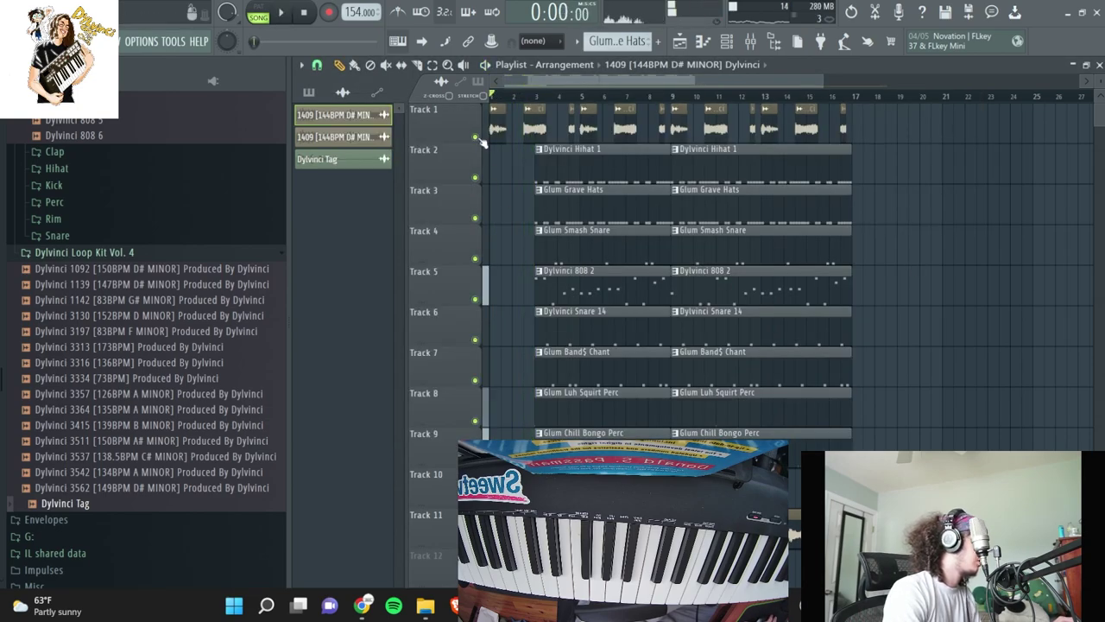
Add Fruity Parametric EQ 2 to slot 2 of mixer Insert 1, below RC-20 Retro Color
click(729, 40)
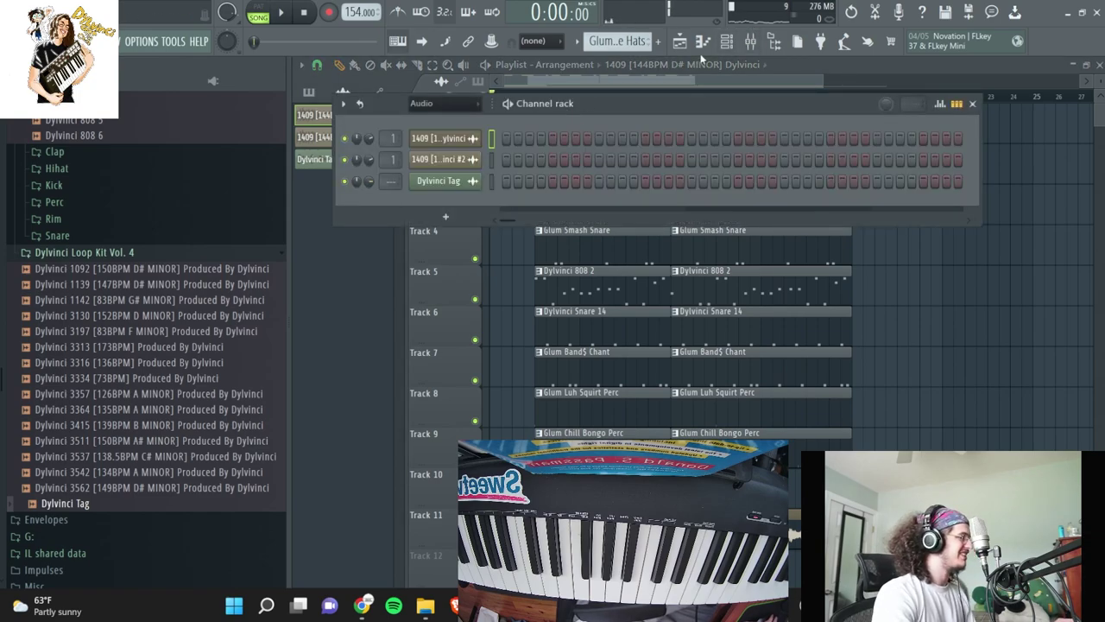
click(752, 42)
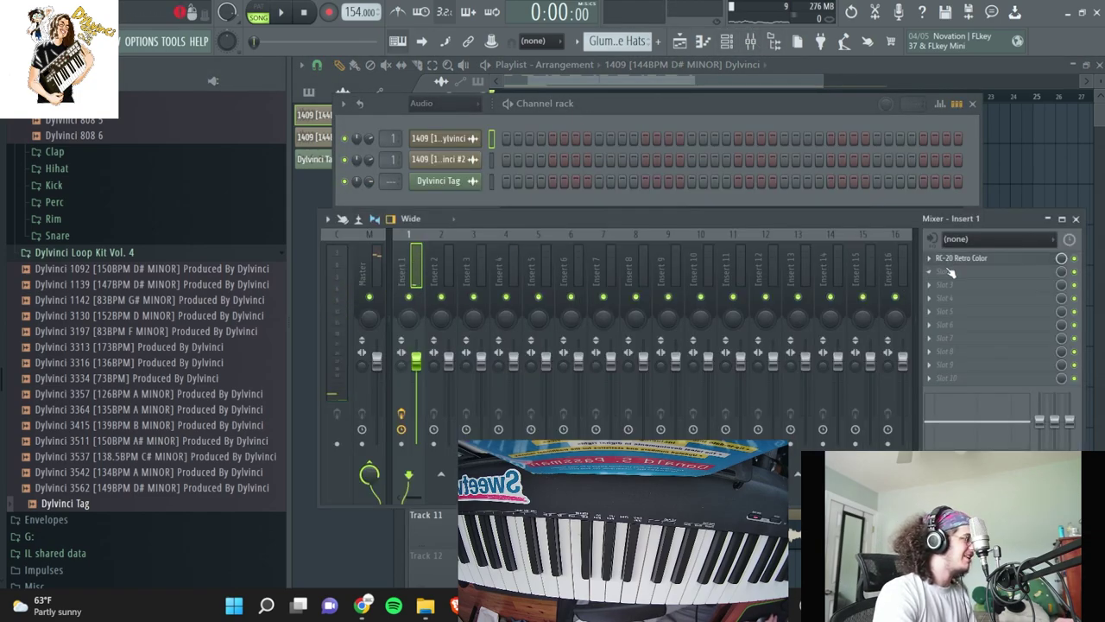
click(949, 272)
mouse_move(717, 90)
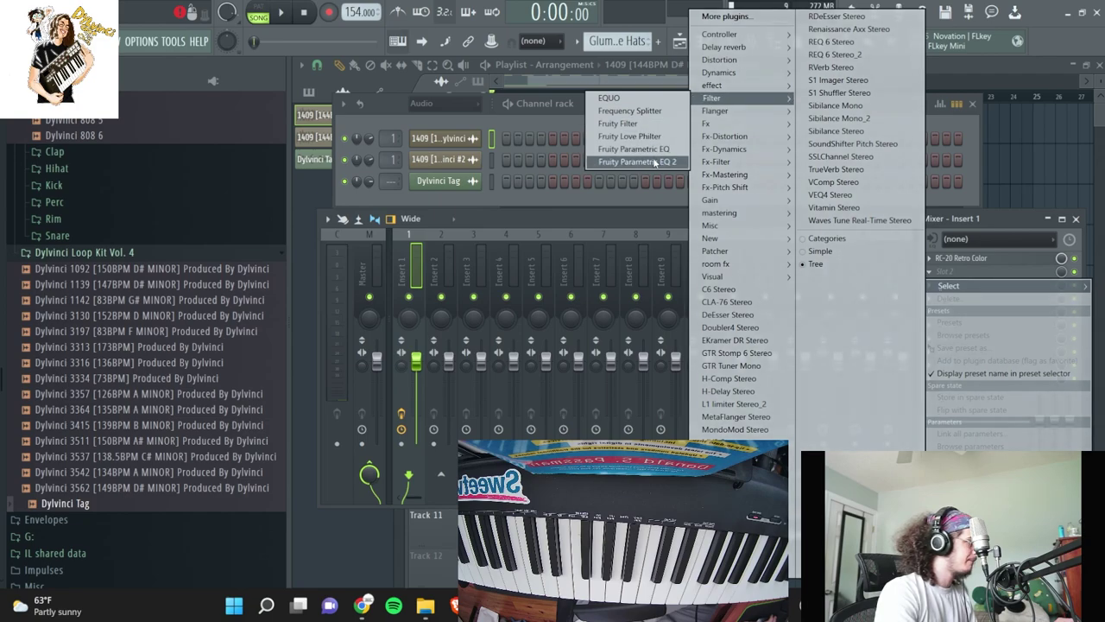
click(638, 161)
scroll(796, 235, down, 3)
Shape the EQ curve on Insert 1 during playback, raising bands 4 and 7 and lowering band 5
drag(459, 334, 584, 314)
key(space)
drag(523, 335, 530, 335)
drag(698, 334, 666, 303)
drag(528, 333, 508, 334)
drag(583, 314, 616, 347)
drag(538, 333, 565, 315)
Show all channels in the channel rack and transpose the whole Dylvinci 808 2 melody up two semitones
click(428, 138)
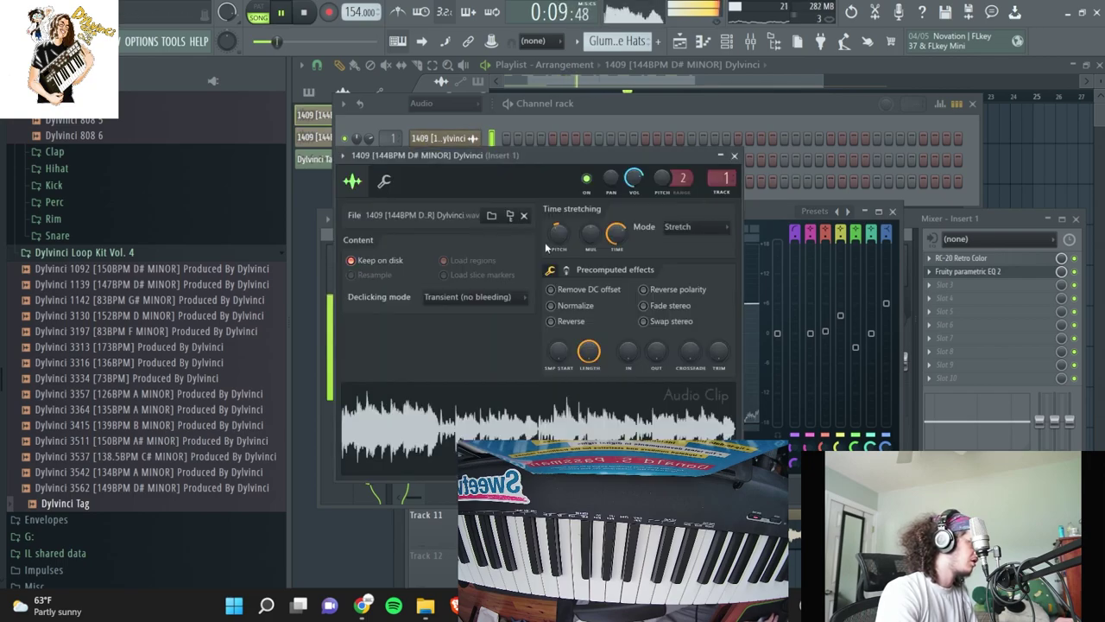
click(458, 117)
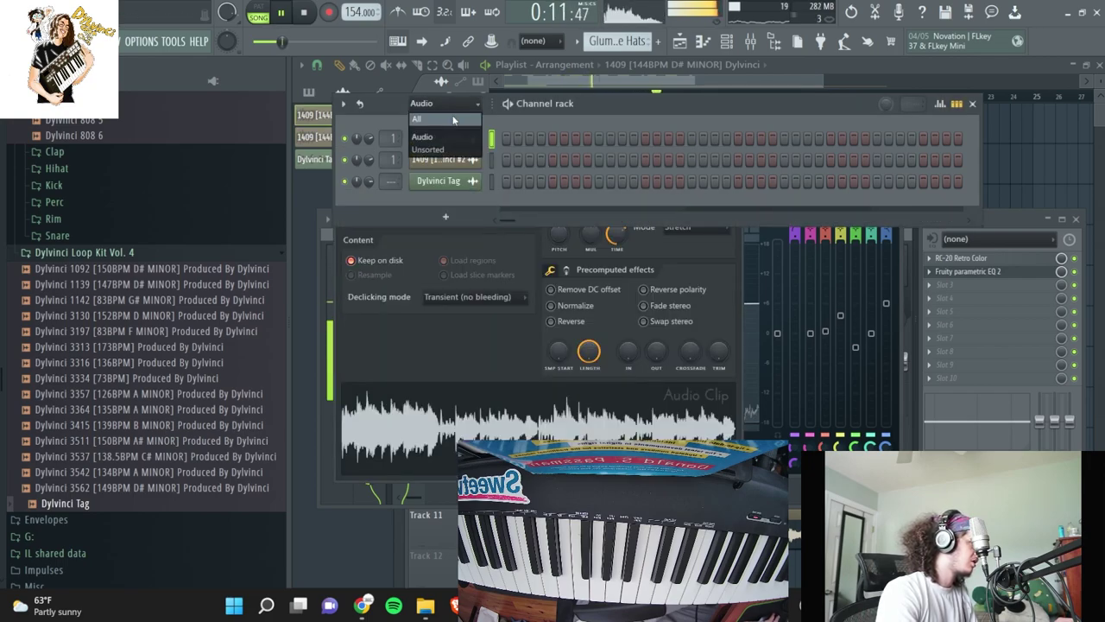
click(453, 119)
scroll(602, 44, down, 5)
scroll(602, 44, up, 3)
click(611, 268)
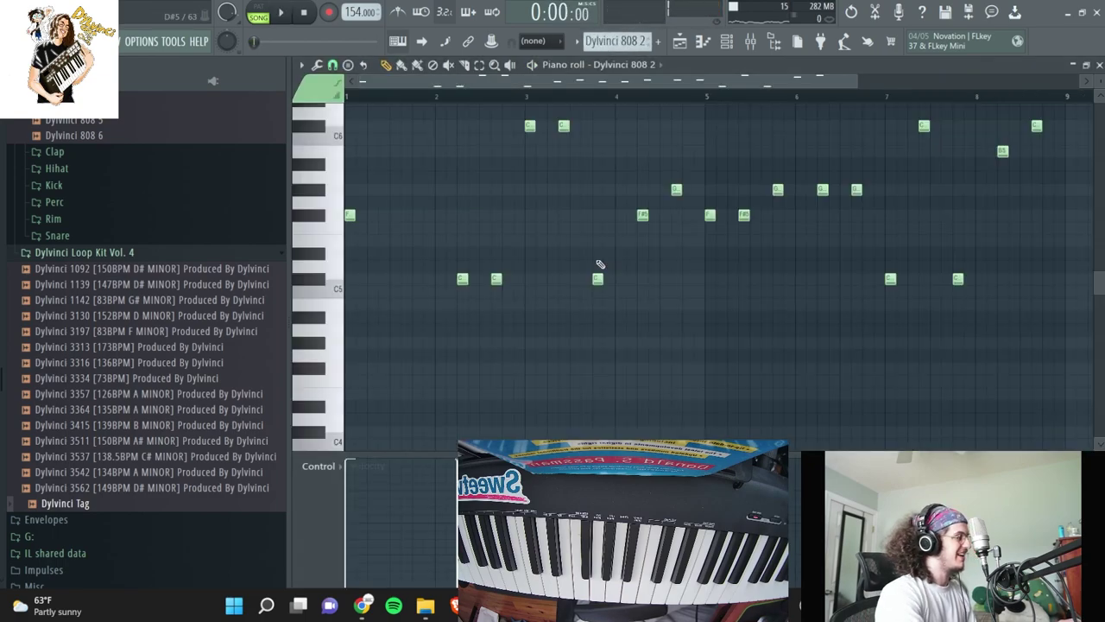
key(shift+Up)
key(shift+Up)
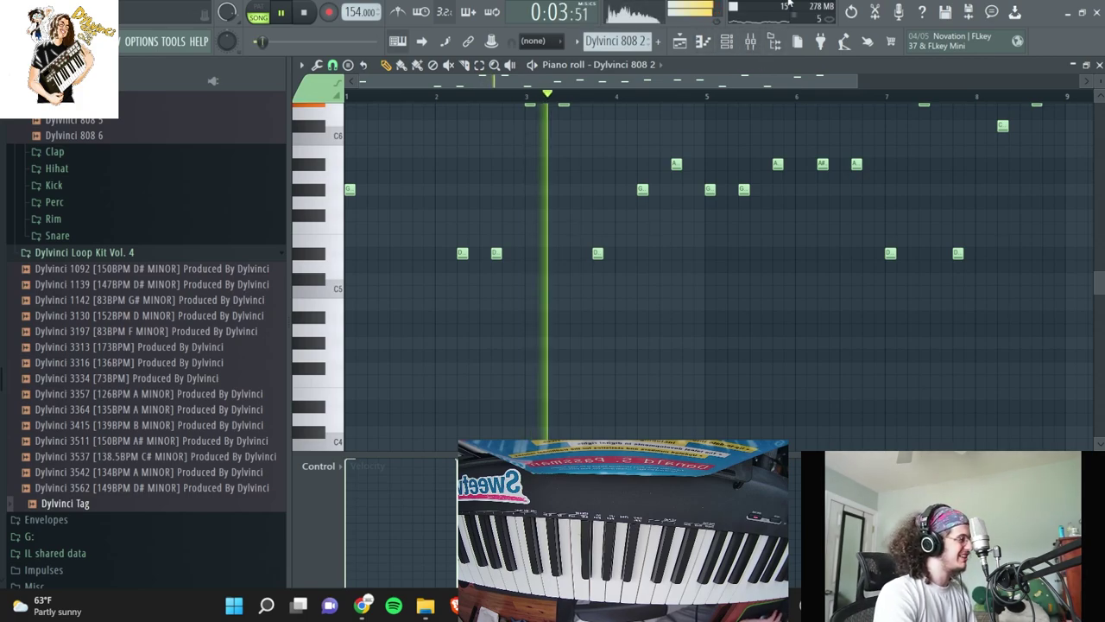
Select the whole arrangement in the playlist and duplicate it into bars 17 to 32
click(730, 45)
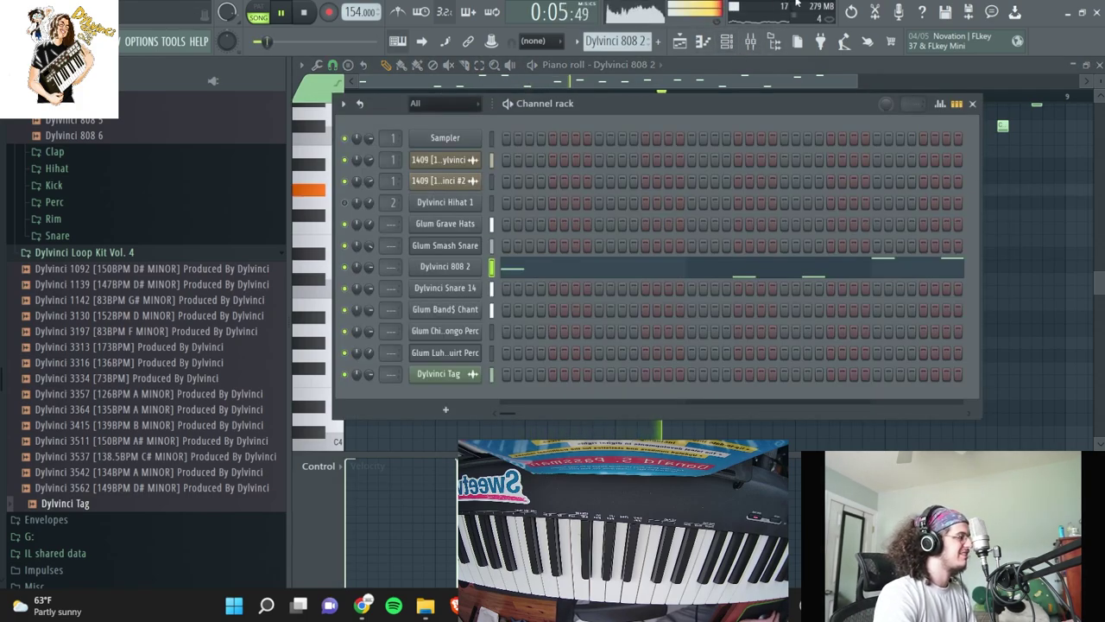
key(F5)
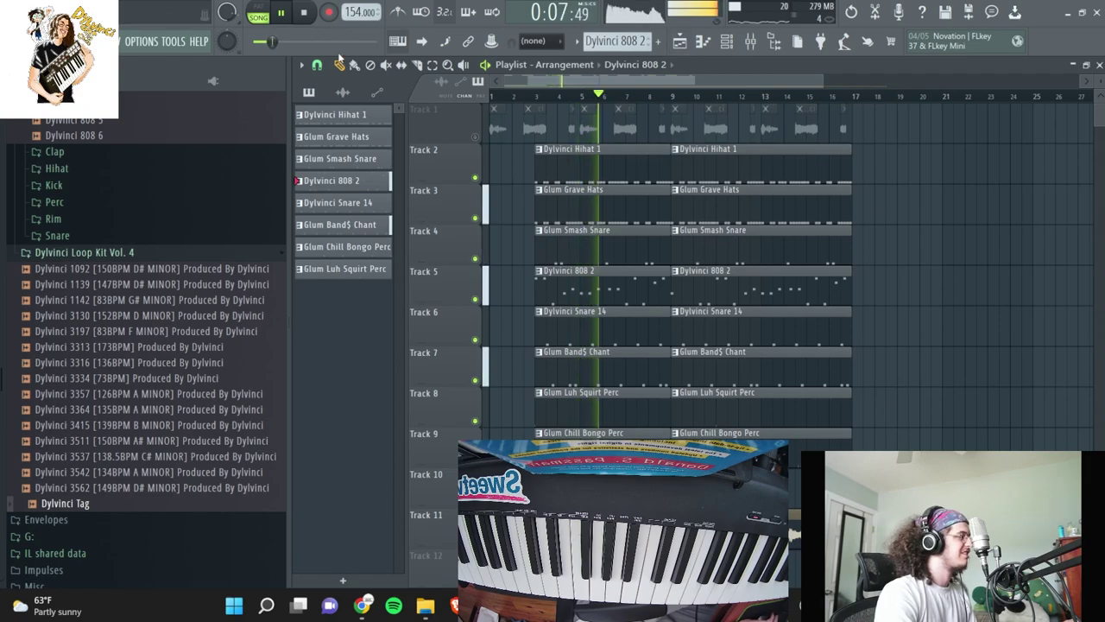
click(417, 65)
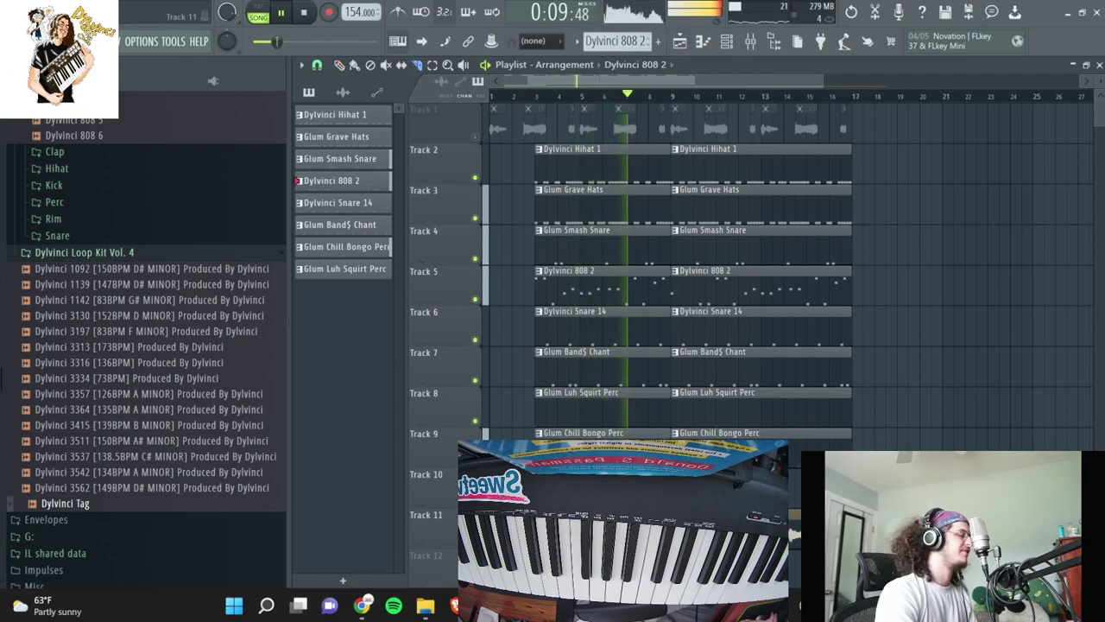
click(339, 66)
mouse_move(922, 536)
mouse_down()
mouse_move(629, 204)
mouse_move(498, 123)
mouse_up()
key(ctrl+b)
Trim the second set of drum clips to end at bar 15 and extend the next set, except the 808, back to bar 17
right_click(698, 194)
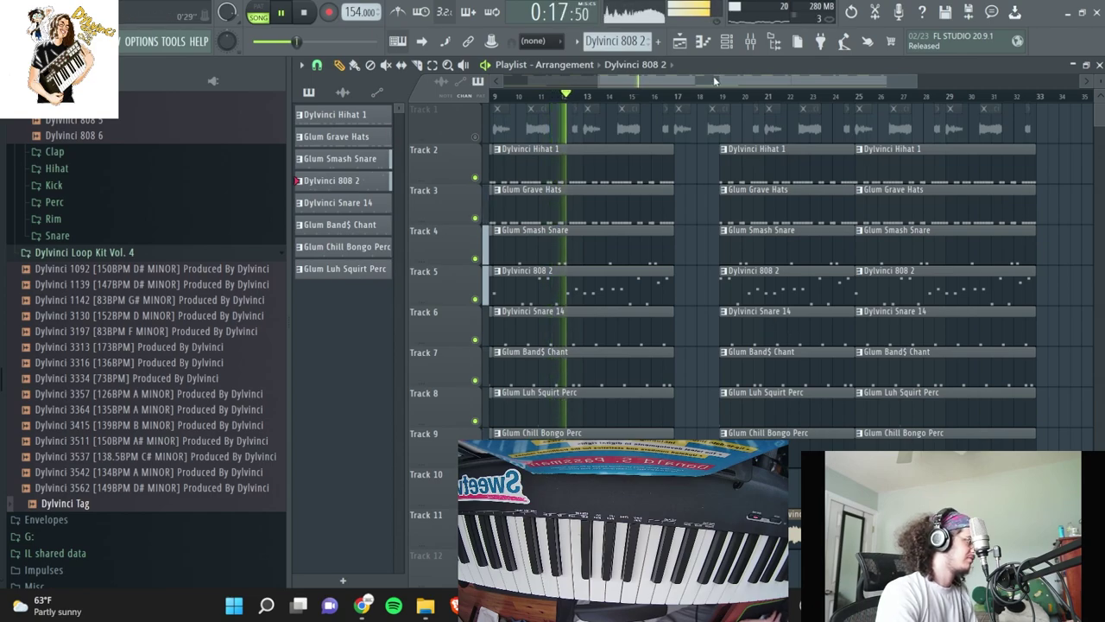
drag(623, 458, 623, 176)
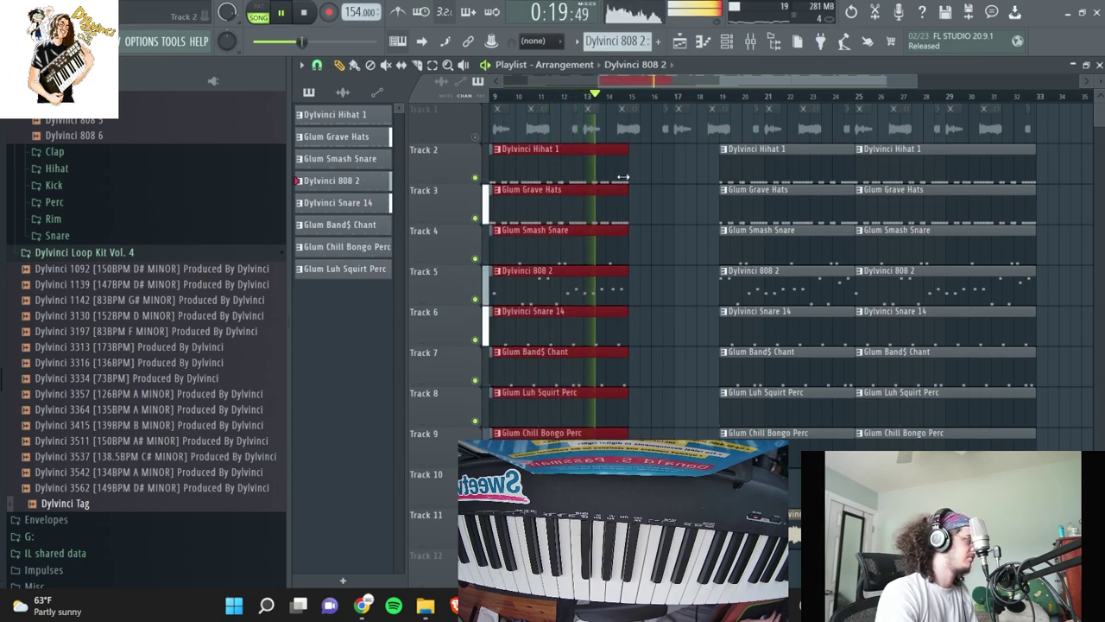
drag(698, 458, 668, 336)
drag(728, 250, 677, 163)
key(ctrl+d)
drag(723, 524, 678, 523)
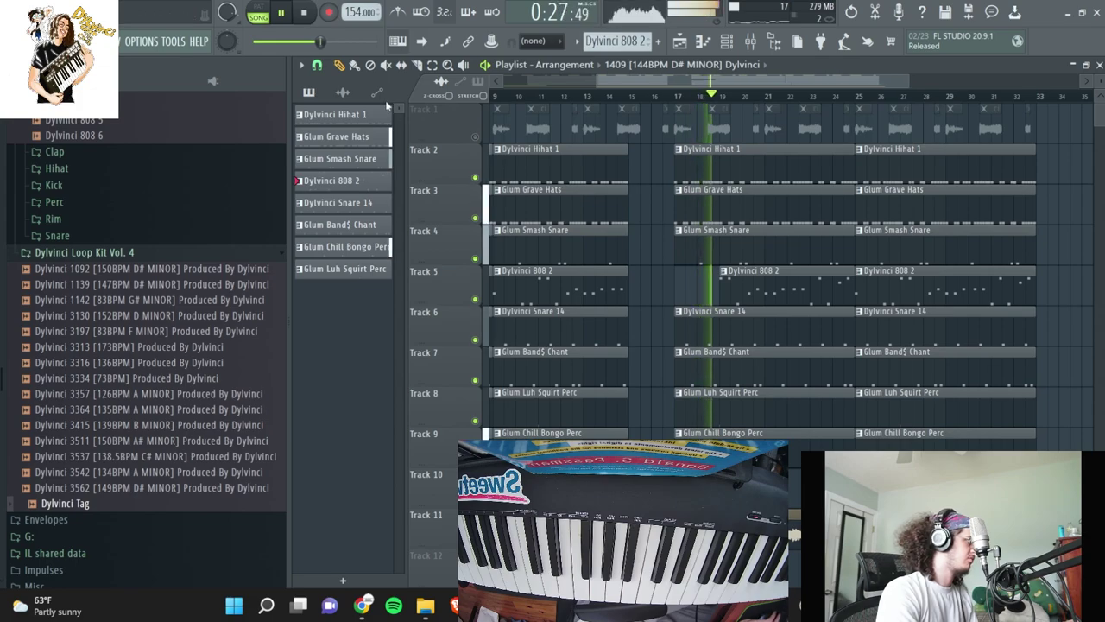
Trim the last set of drum and 808 clips to end at bar 31
drag(596, 82, 1013, 571)
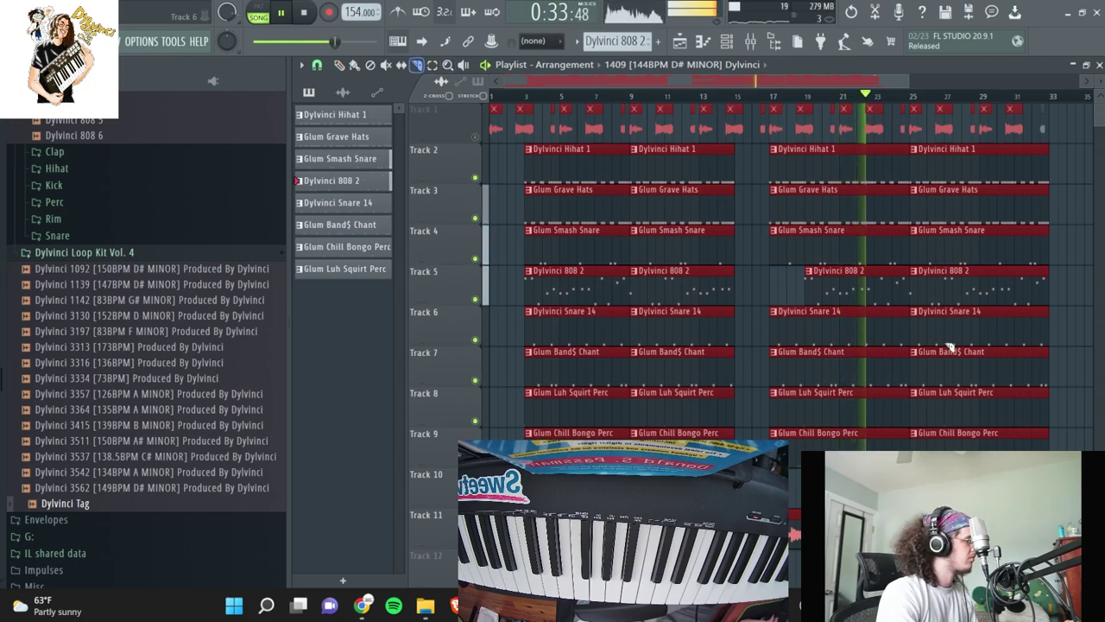
key(ctrl+d)
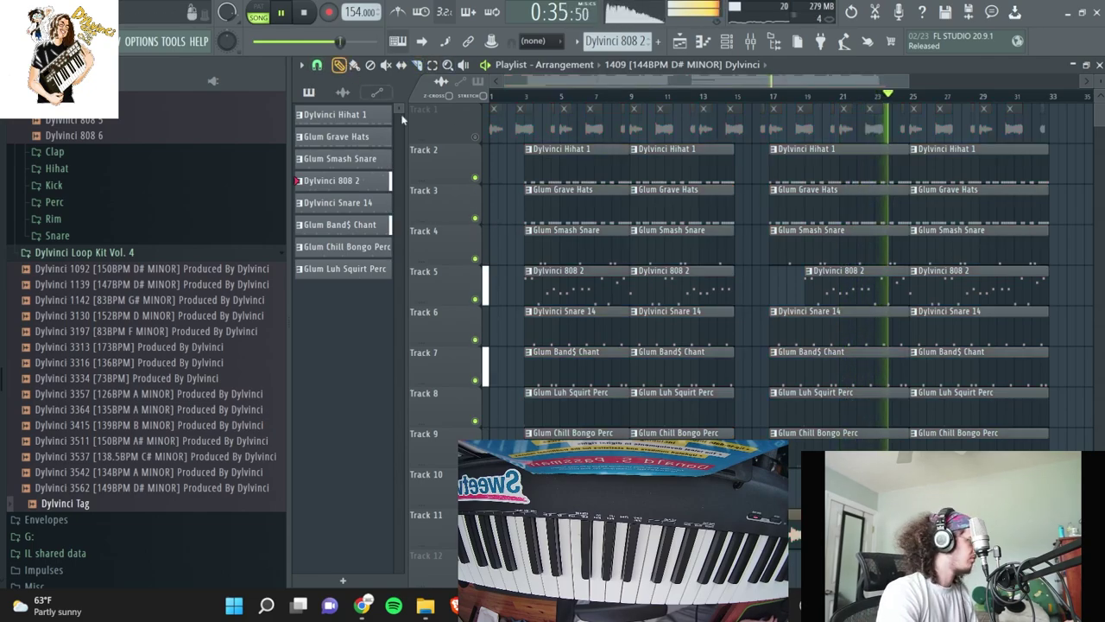
drag(1019, 447, 1007, 174)
Duplicate the whole arrangement twice and delete the surplus clips after about bar 80
key(ctrl+a)
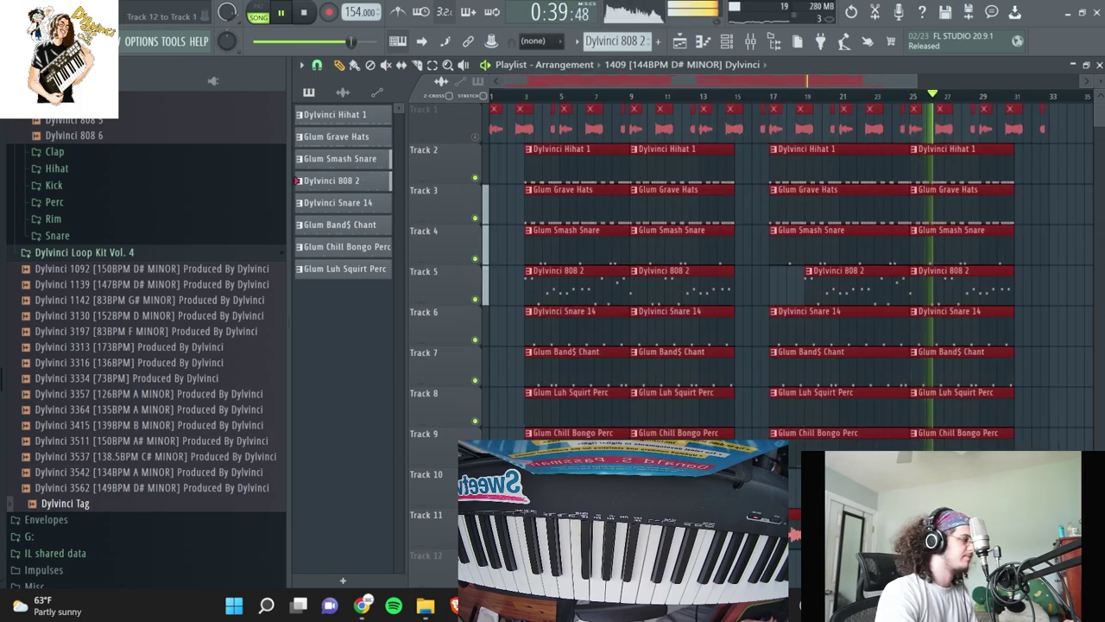
key(ctrl+b)
key(ctrl+b)
key(ctrl+d)
drag(1027, 105, 756, 471)
key(Delete)
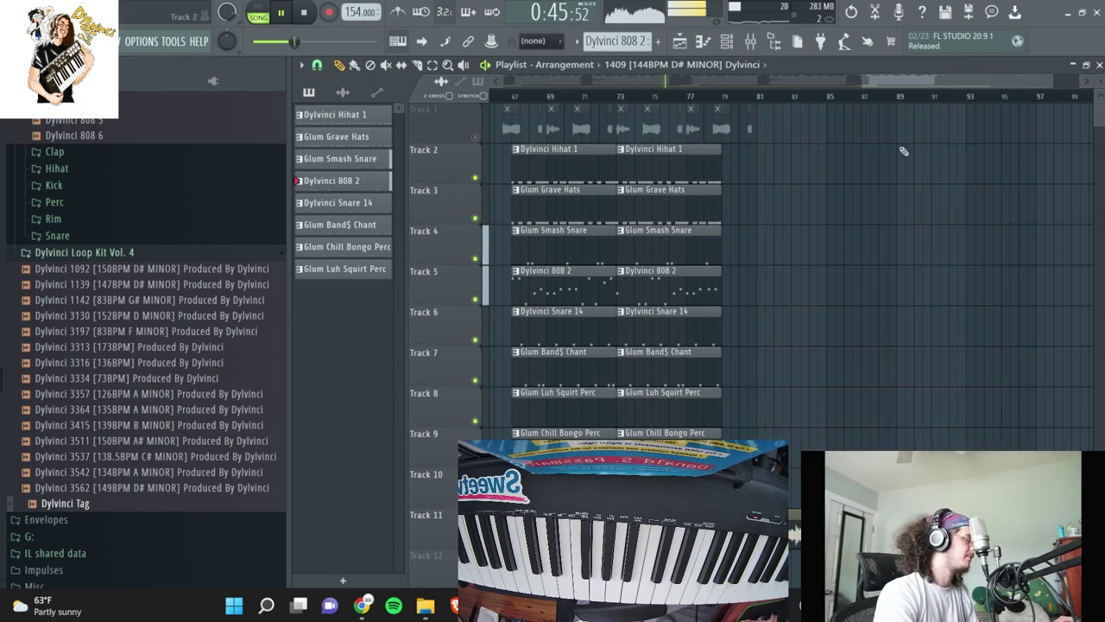
drag(864, 81, 504, 83)
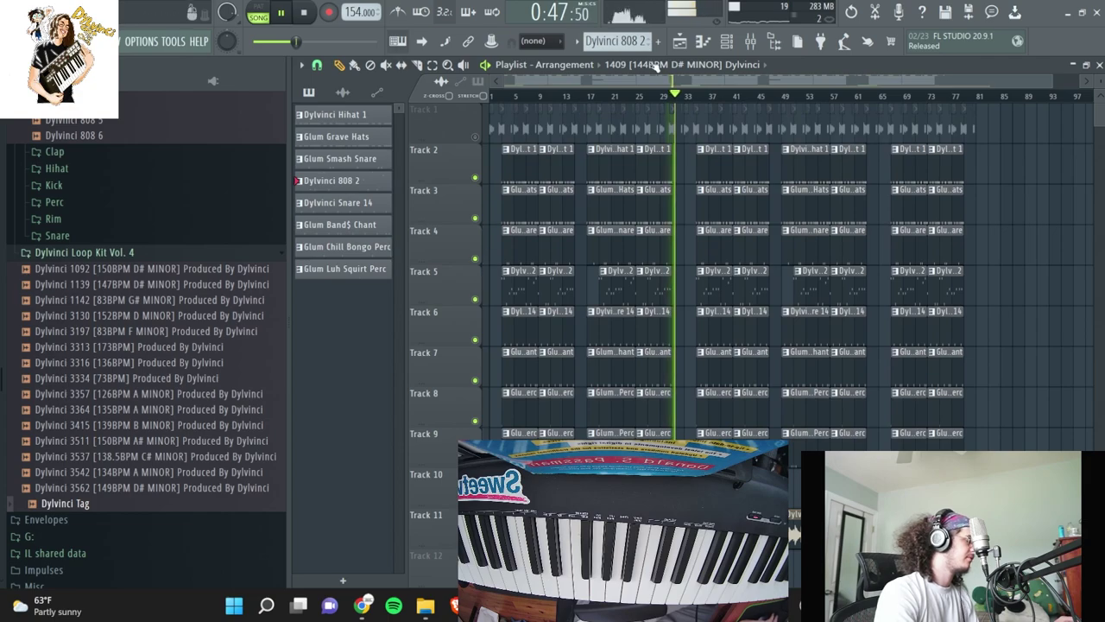
Check the channel rack and mixer Insert 1 while the arrangement plays
key(F6)
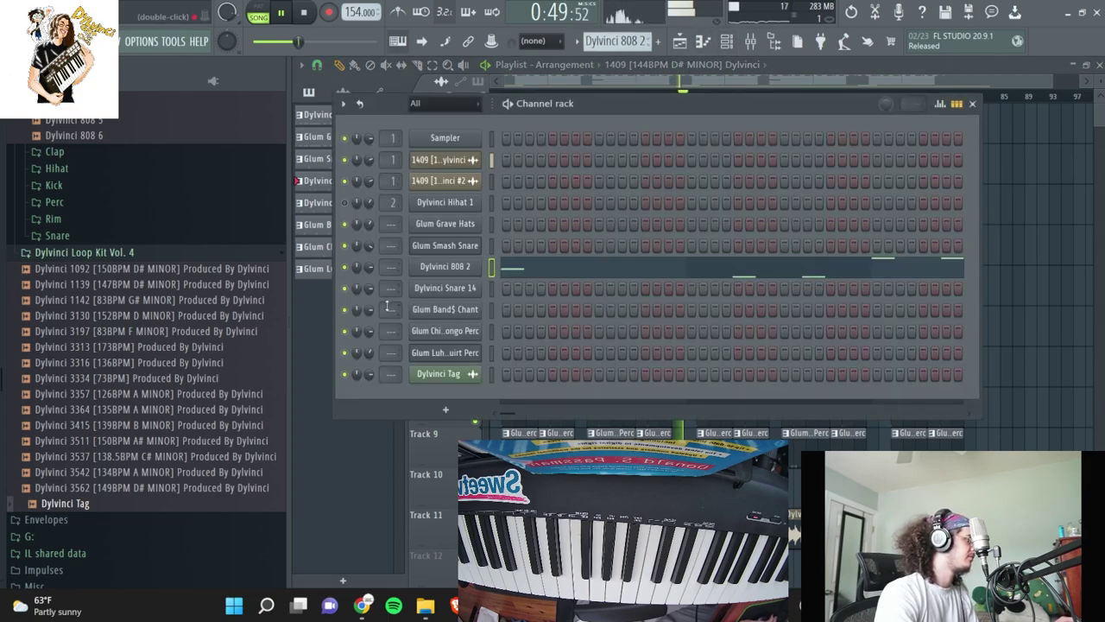
click(751, 41)
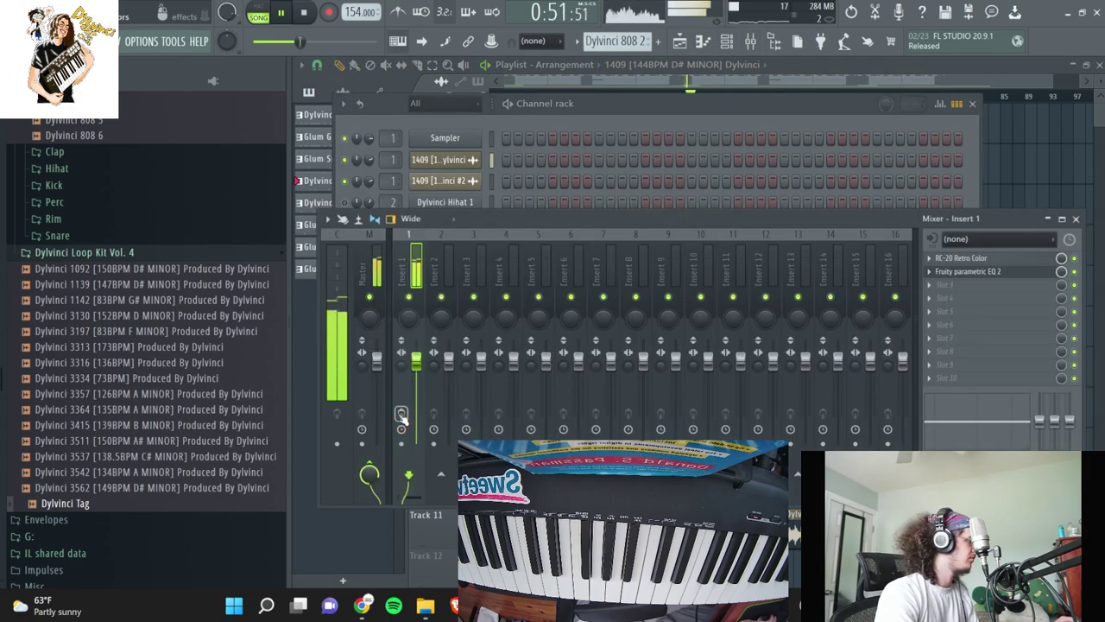
click(534, 114)
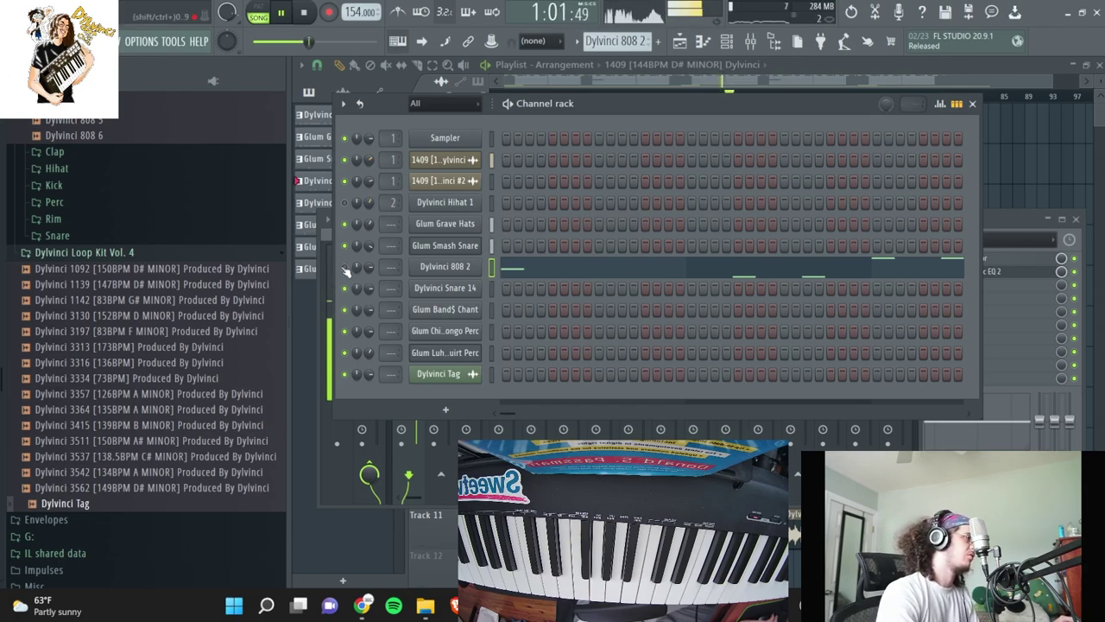
key(F6)
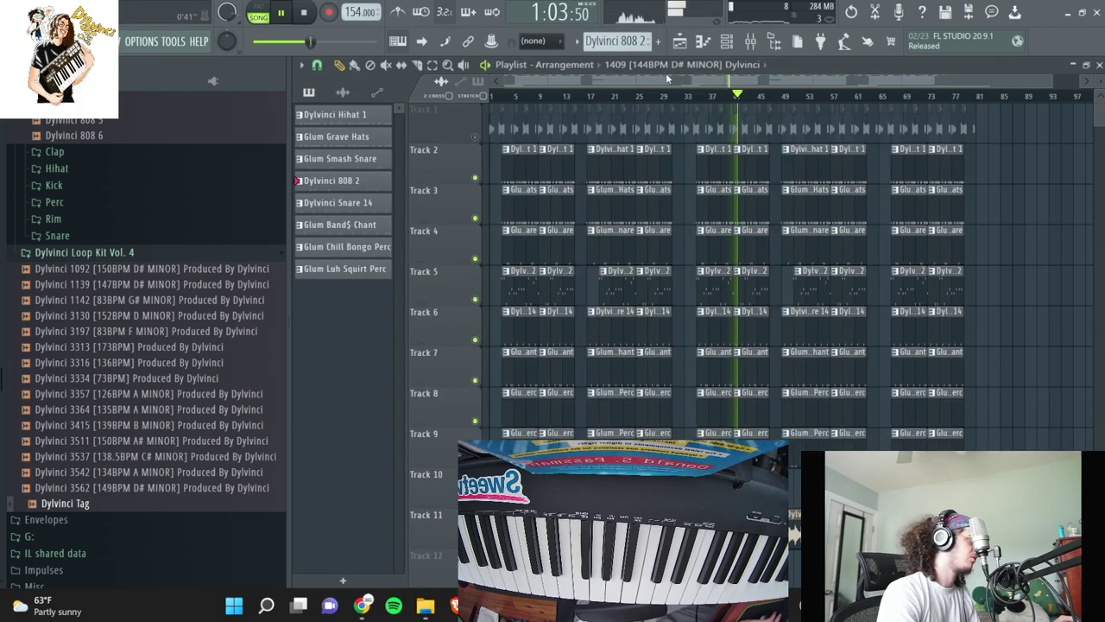
Delete the Dylvinci 808 2 clips that start at bars 3, 35 and 67, and play the arrangement from the start
right_click(723, 281)
right_click(907, 281)
key(space)
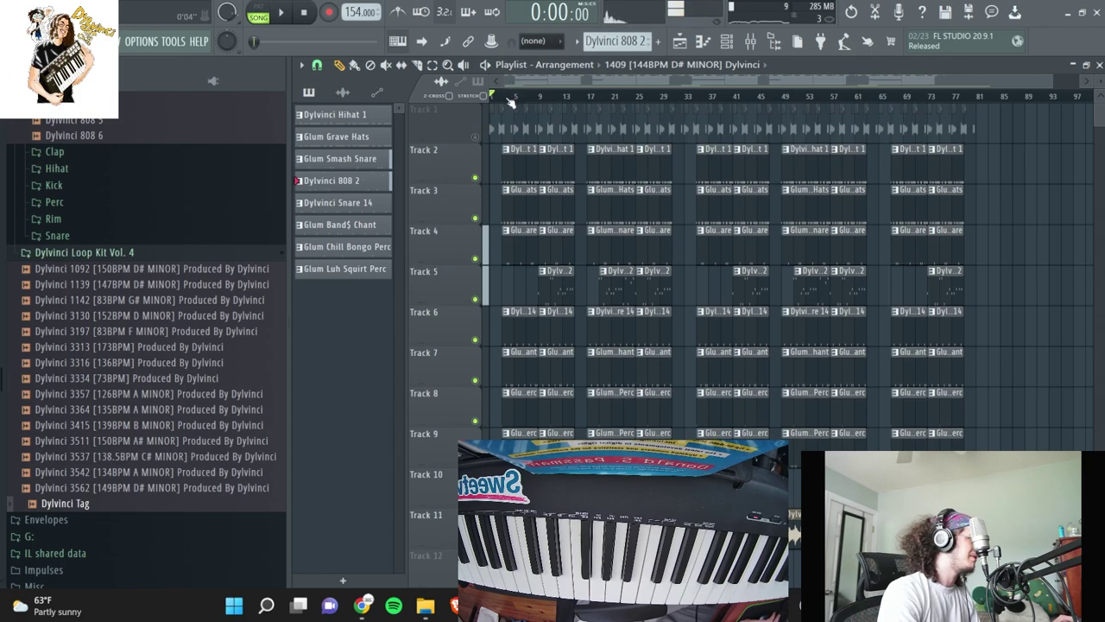
key(space)
Check the 1409 clip's settings during playback and transpose all Dylvinci 808 2 notes up one semitone
click(751, 40)
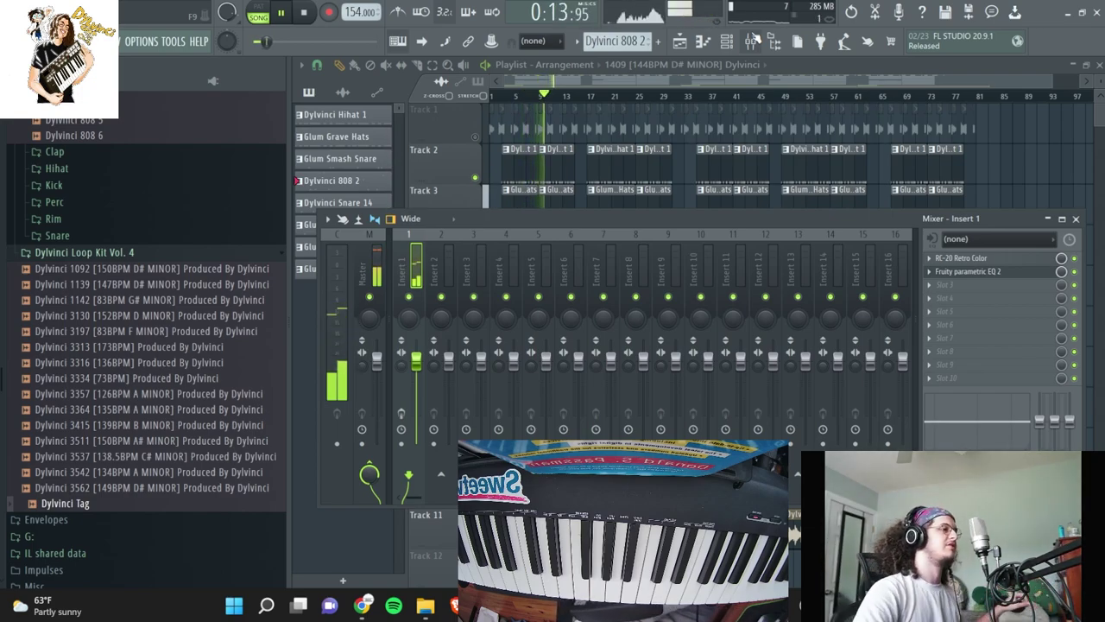
click(732, 42)
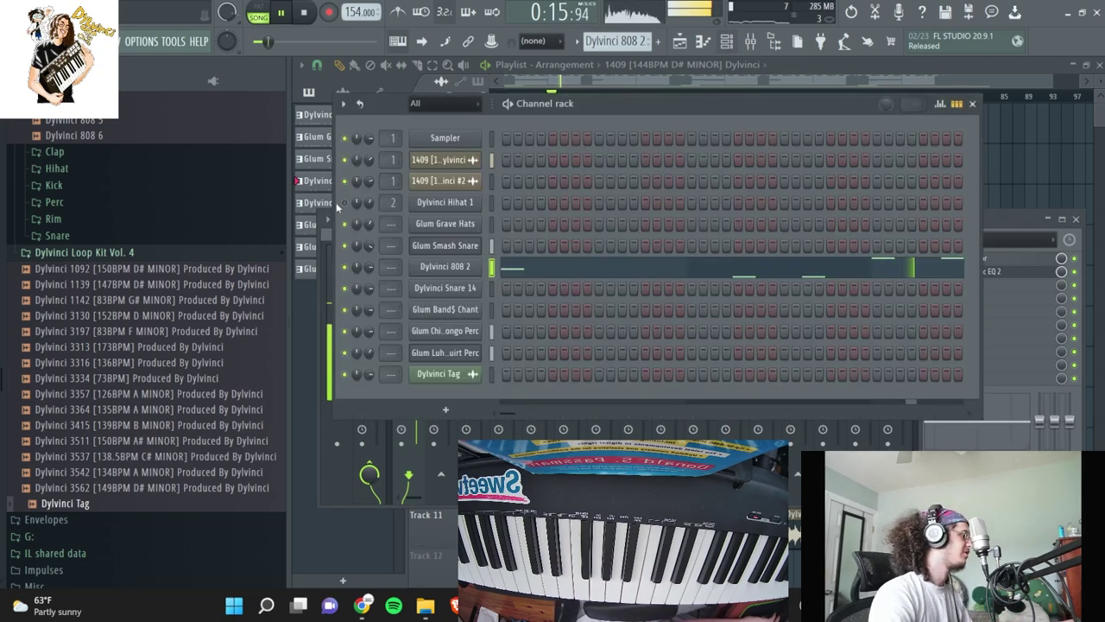
click(446, 162)
key(space)
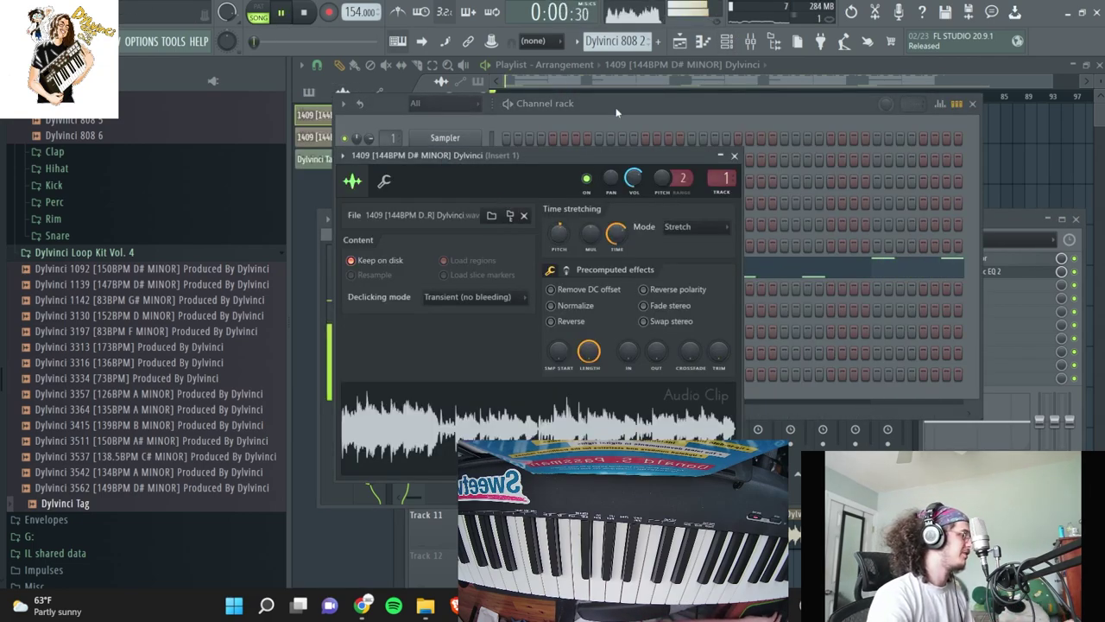
click(616, 114)
click(632, 260)
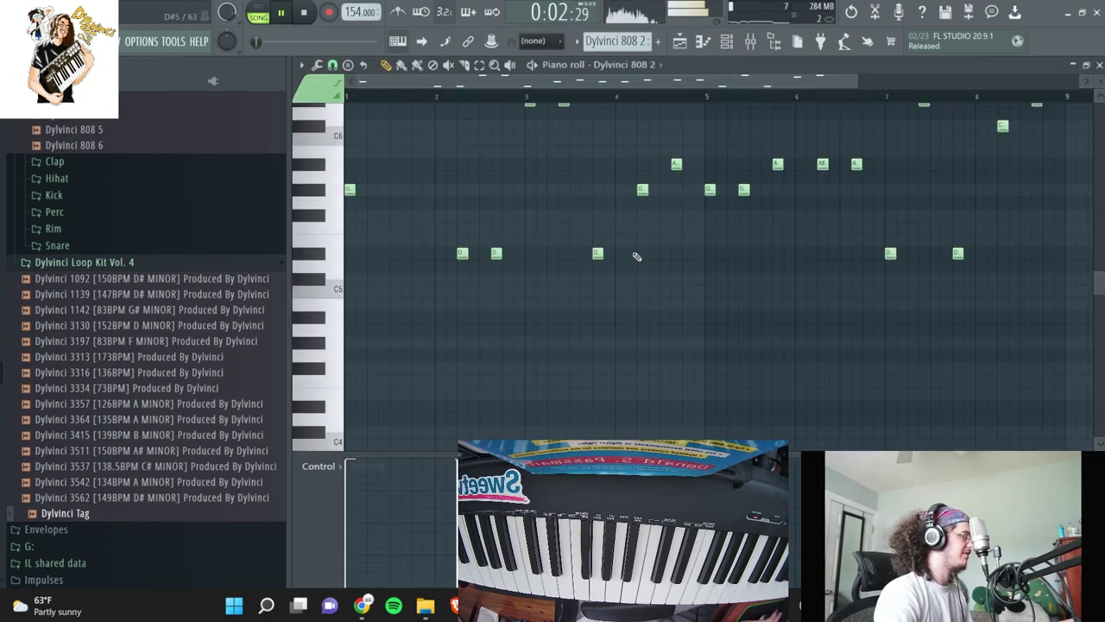
key(Up)
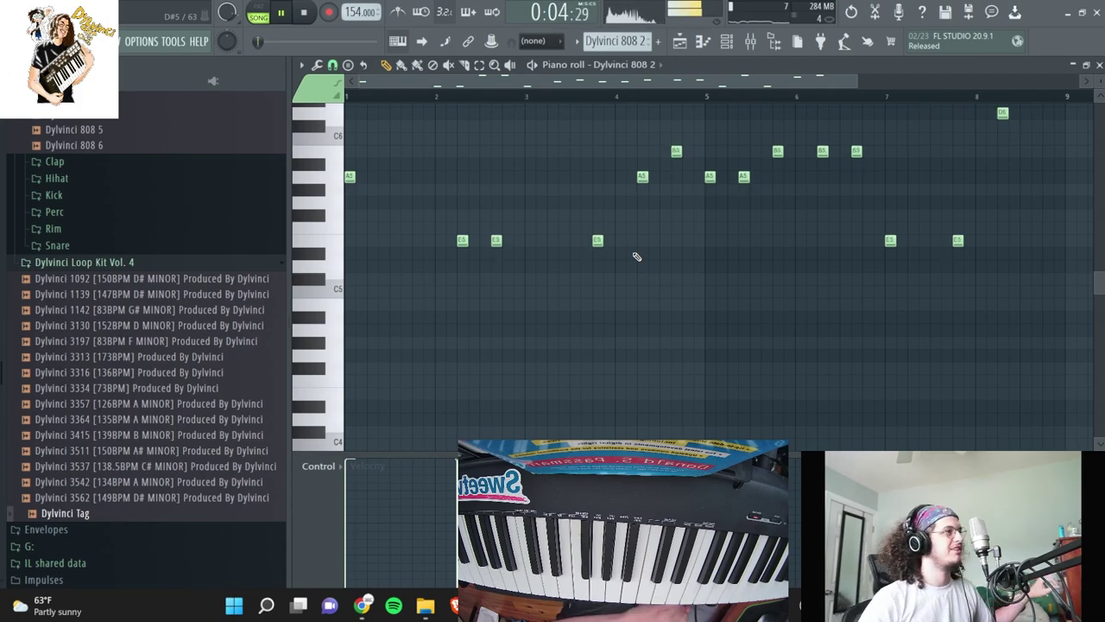
Switch to the browser to check the Twitch stream chat, and return to the FL Studio piano roll
click(361, 605)
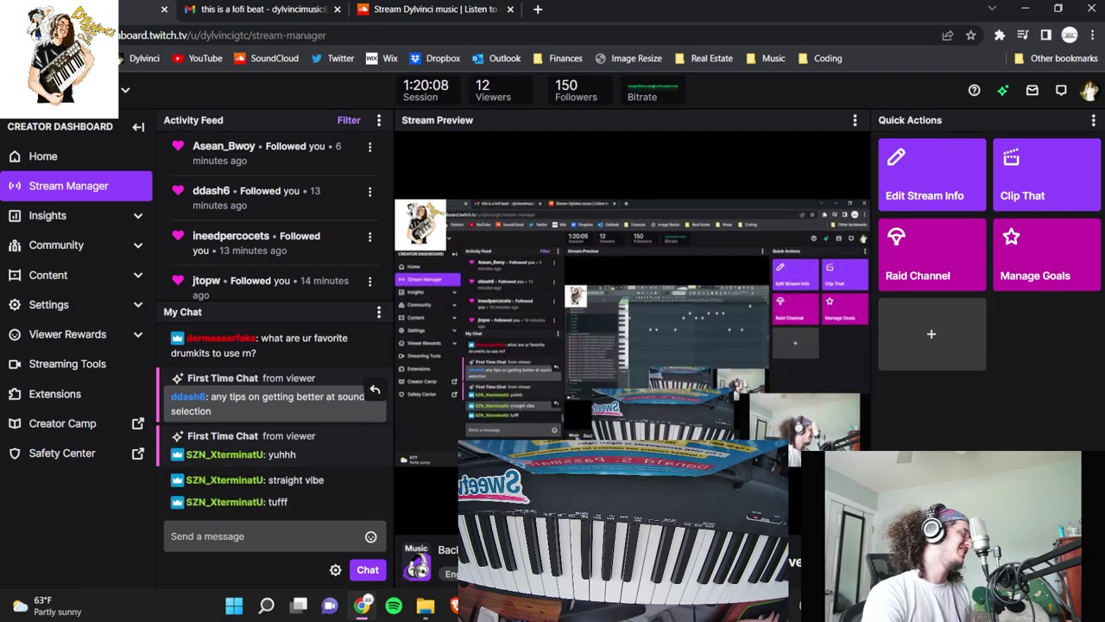
key(alt+Tab)
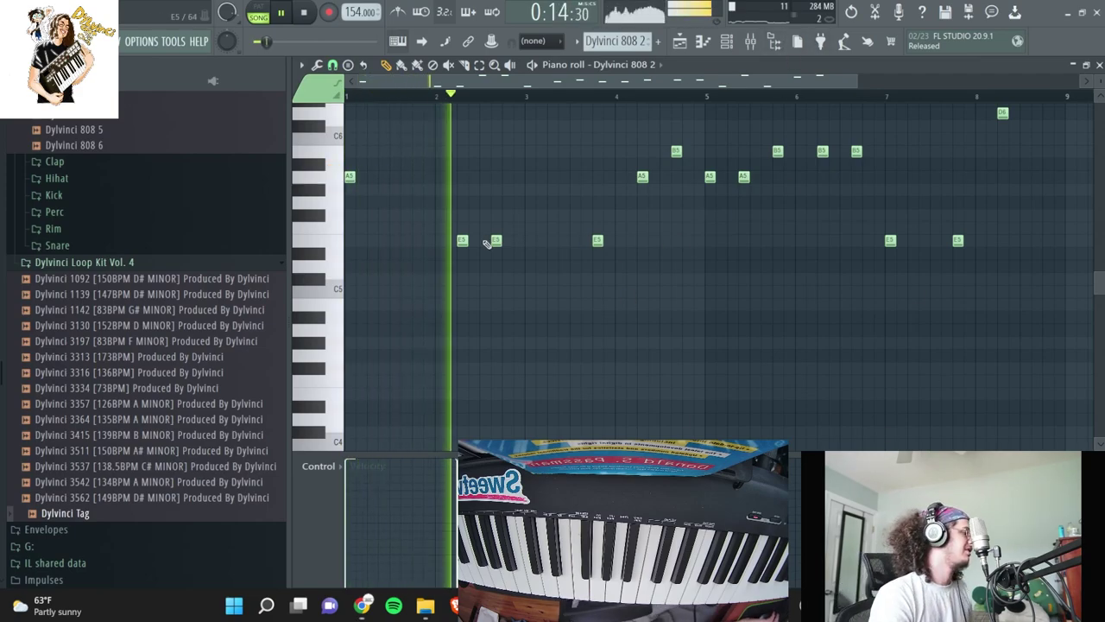
Add two E5 notes to the Dylvinci 808 2 pattern on the first two beats of bar 3, and place the bar's first E6 note slightly later
click(529, 240)
click(552, 240)
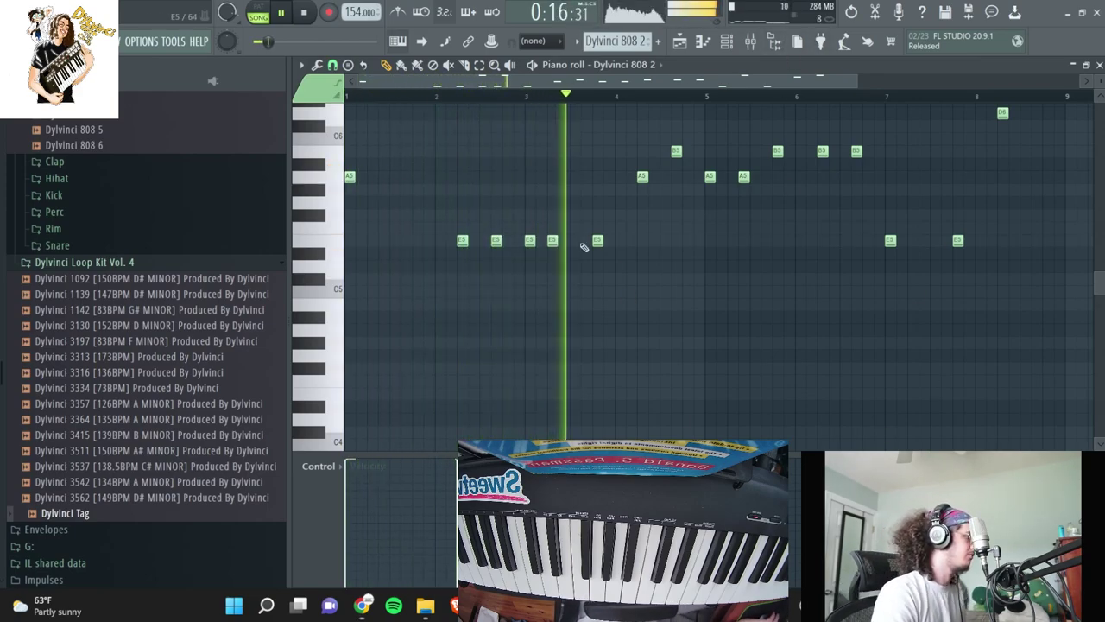
scroll(575, 255, up, 3)
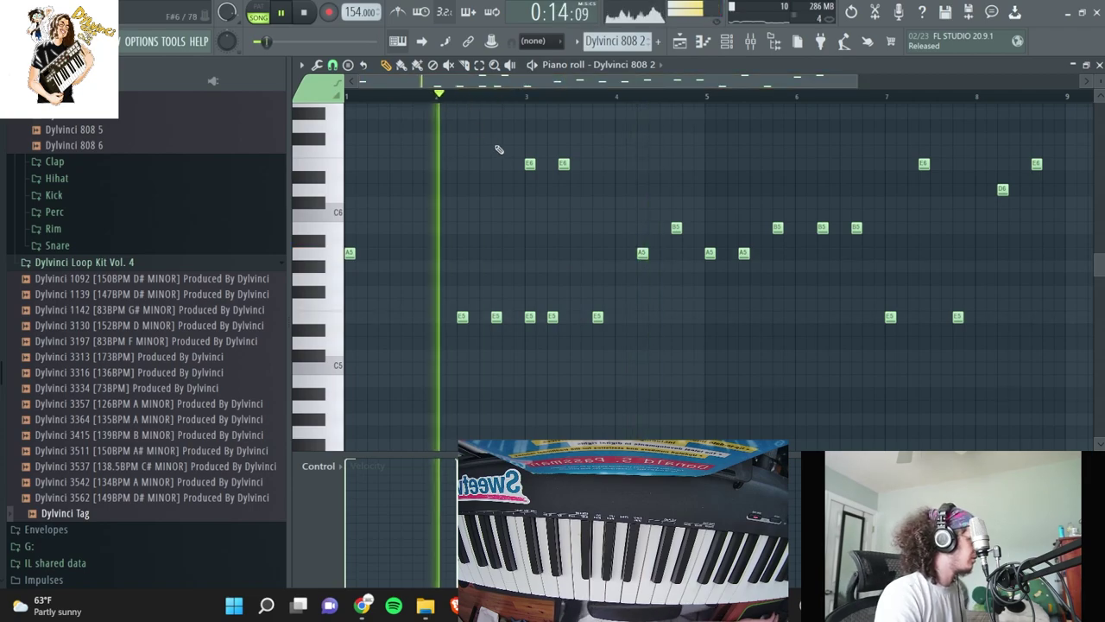
right_click(530, 164)
click(540, 164)
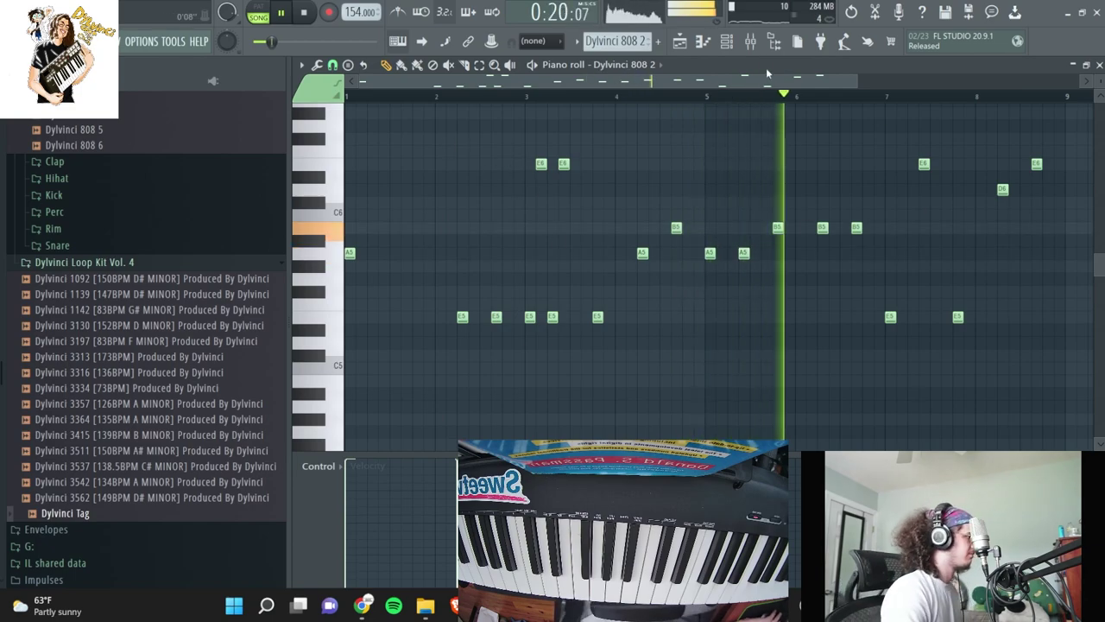
Save the song as 4088 in the Project File folder
key(F6)
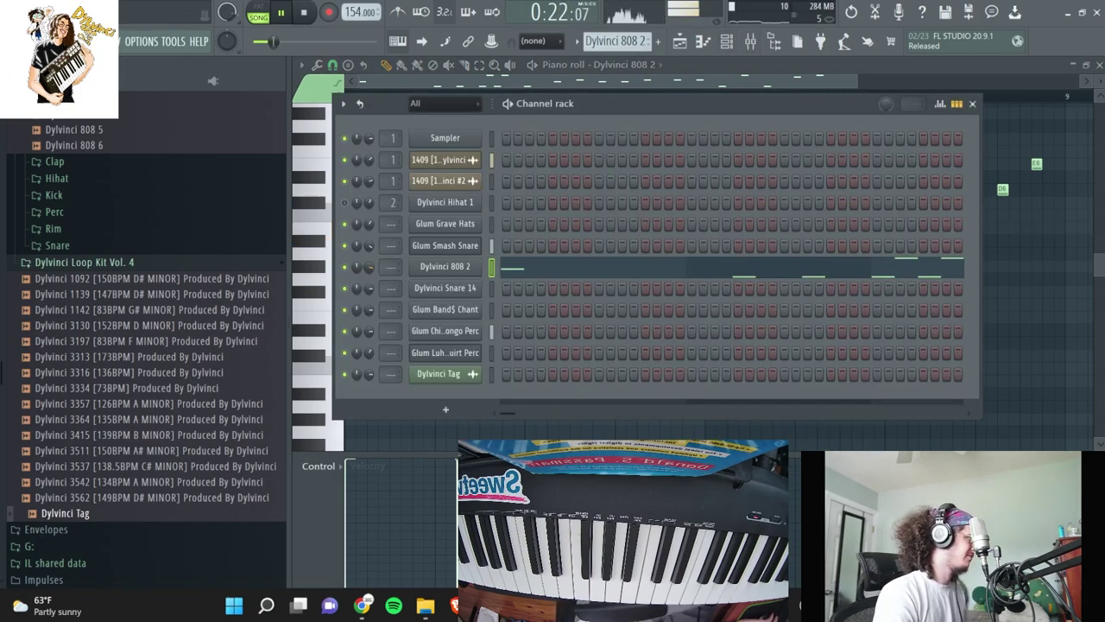
click(14, 41)
click(172, 117)
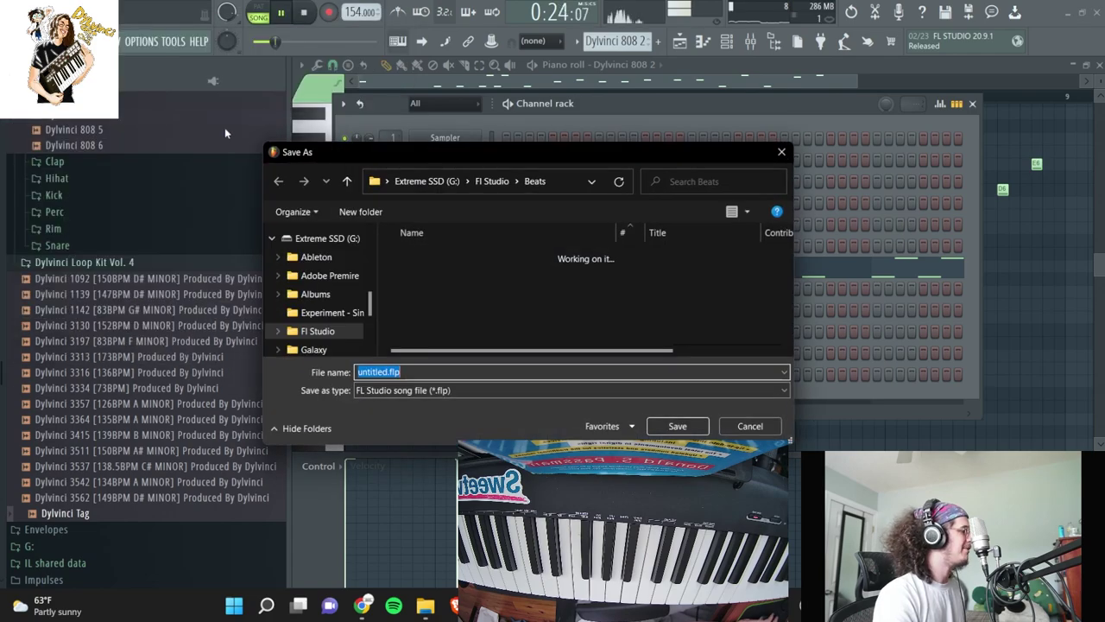
click(494, 181)
double_click(423, 304)
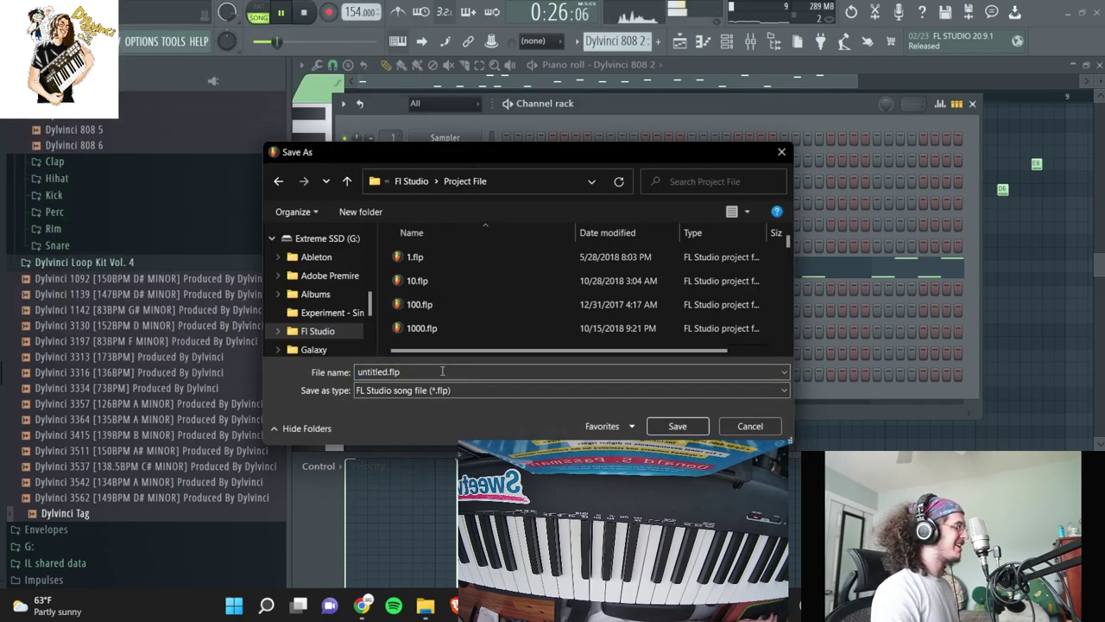
text(408)
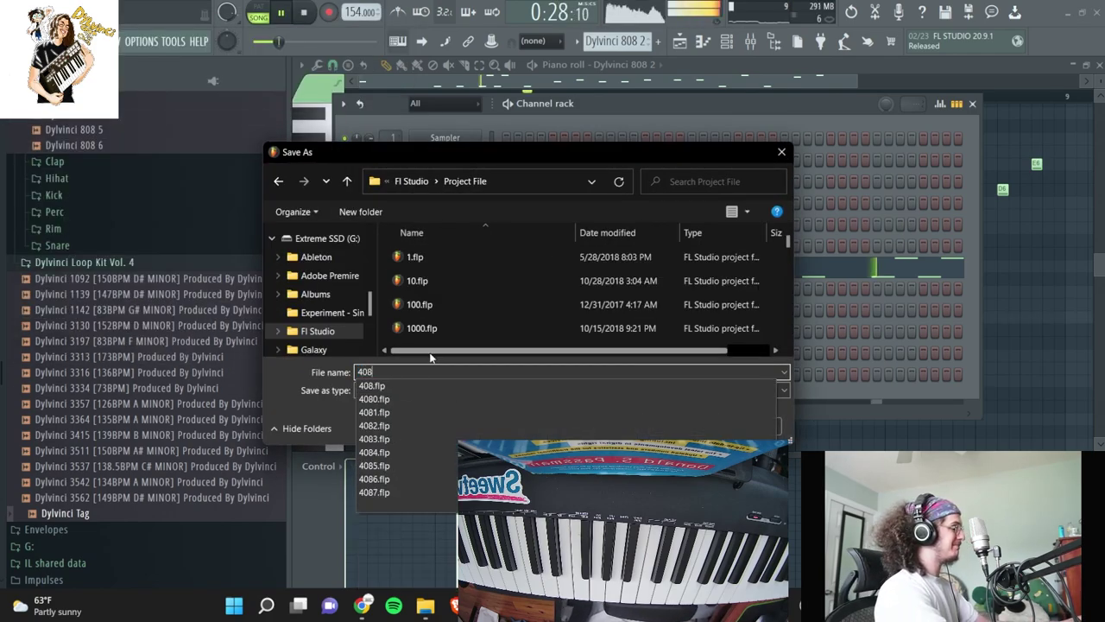
text(8)
key(Return)
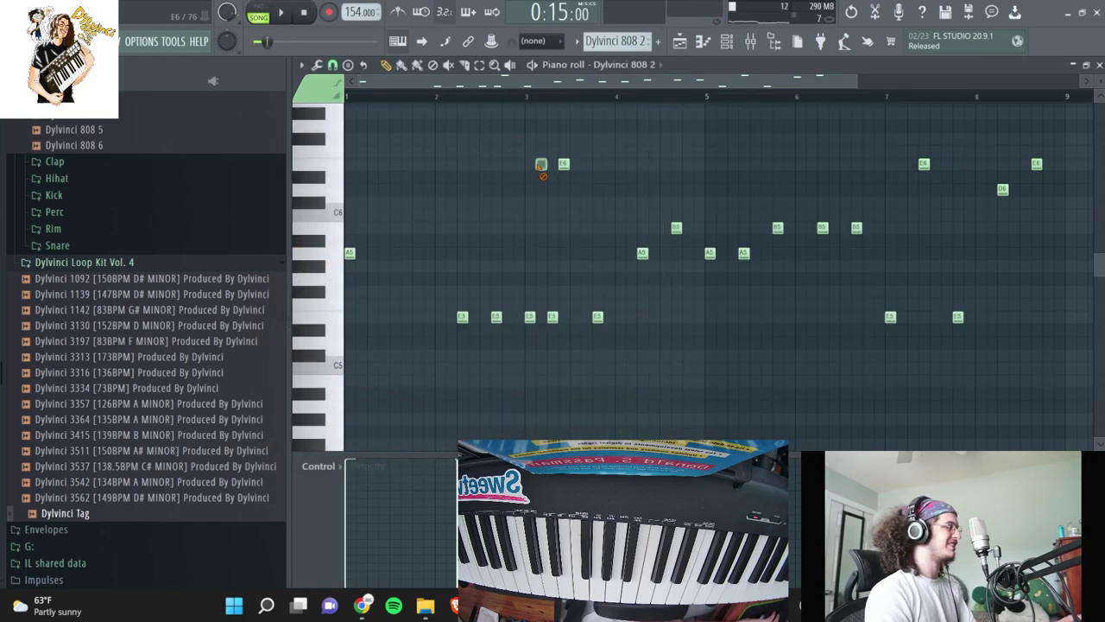
Delete the first E6 note in bar 3 of the Dylvinci 808 2 pattern and play the result
right_click(542, 166)
key(space)
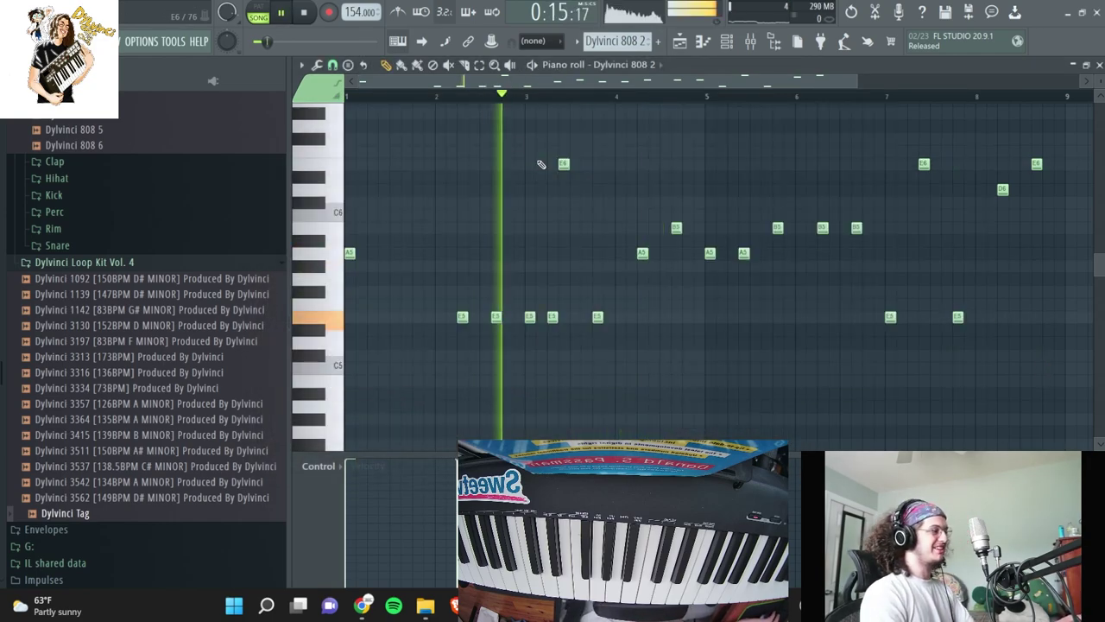